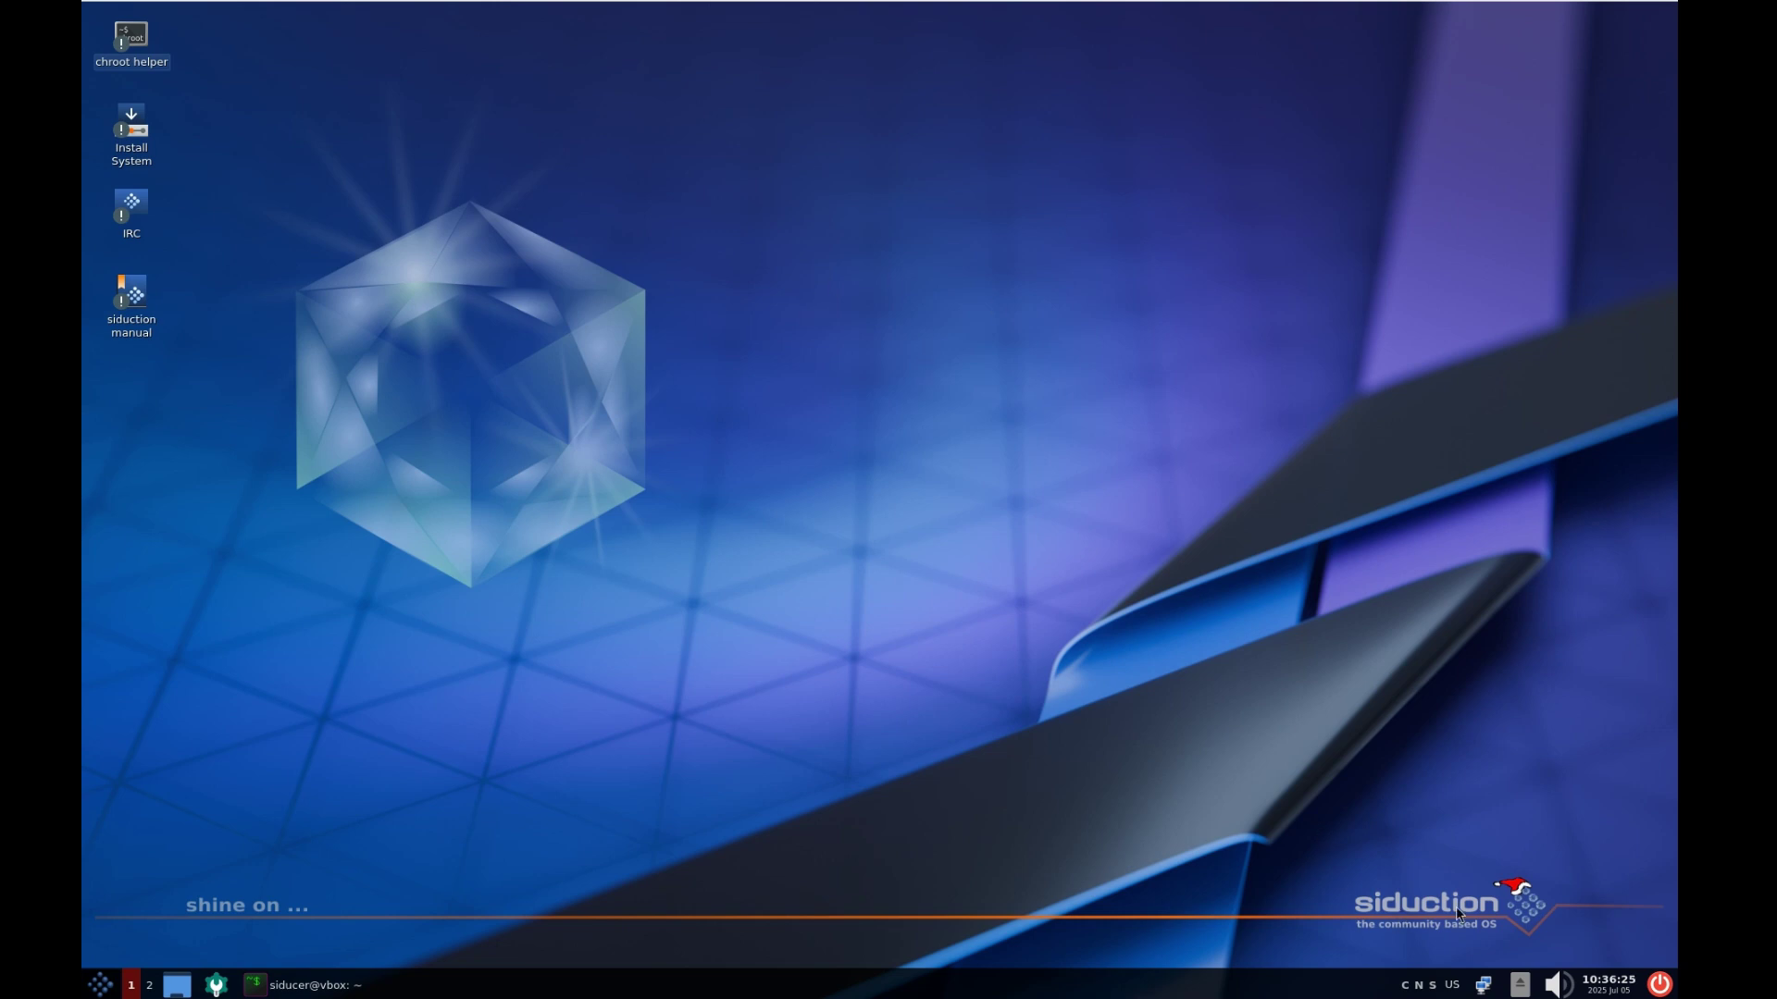
# Bring the terminal back and rerun neofetch to display the system summary
pyautogui.click(347, 988)
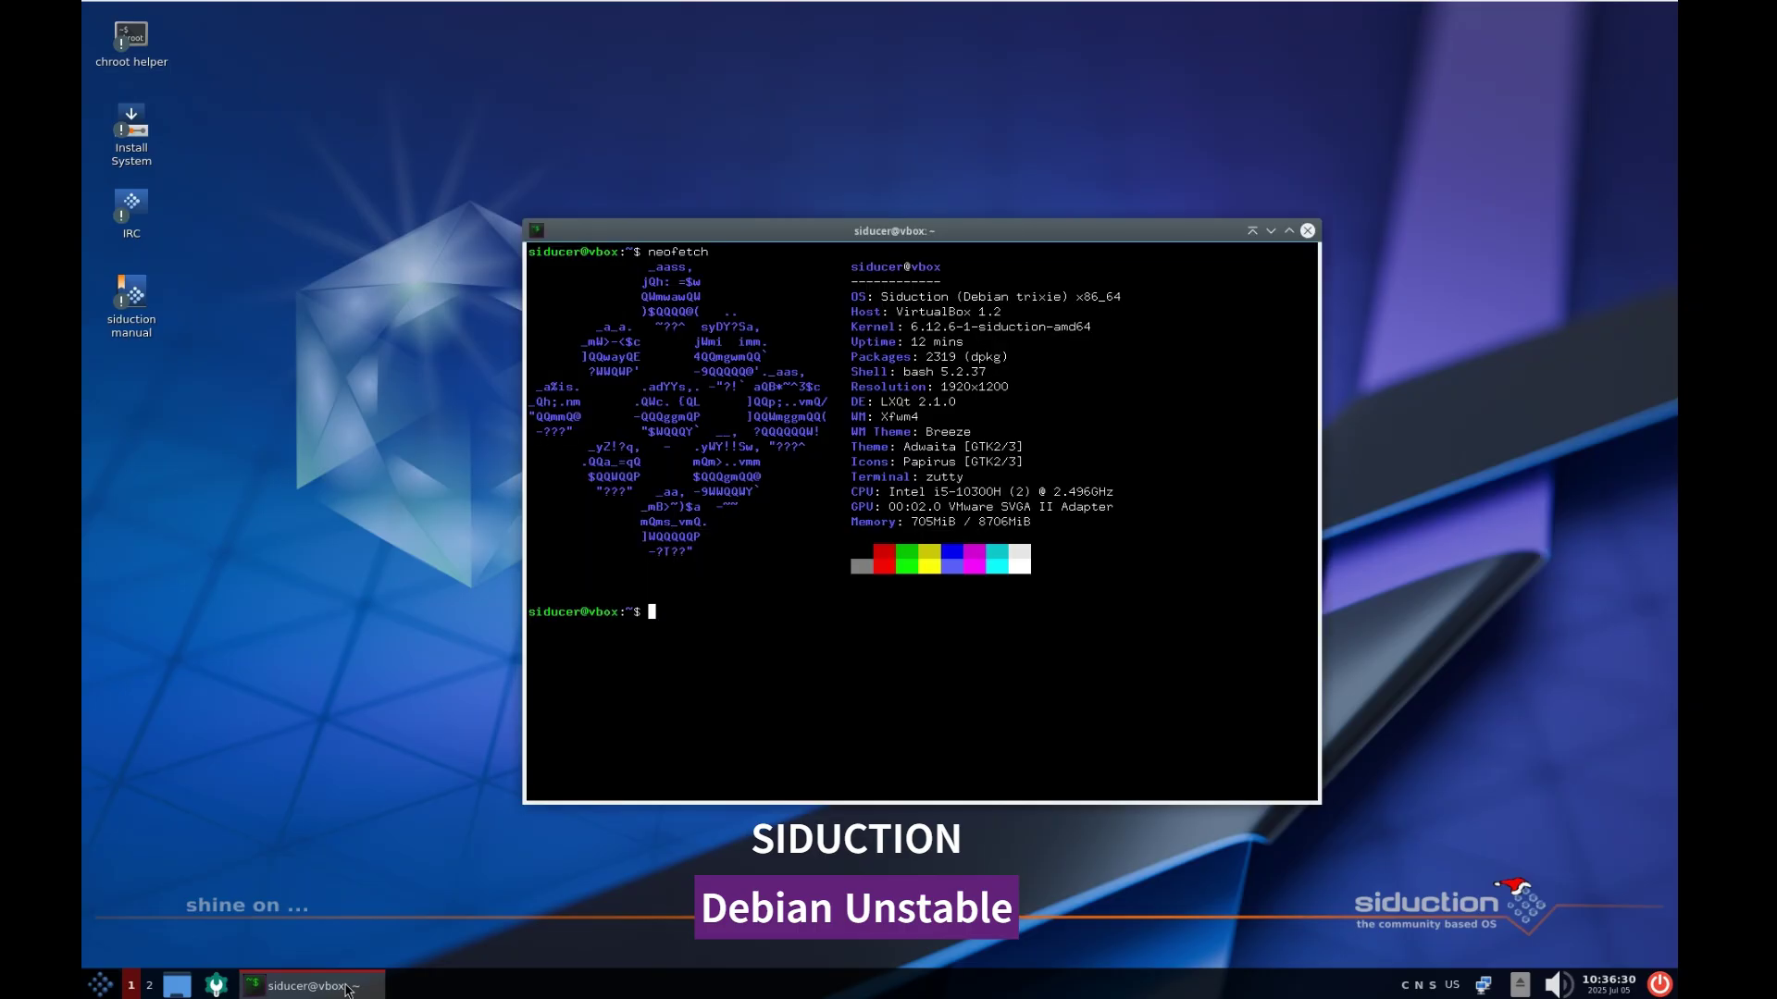
pyautogui.press('Up')
pyautogui.press('Return')
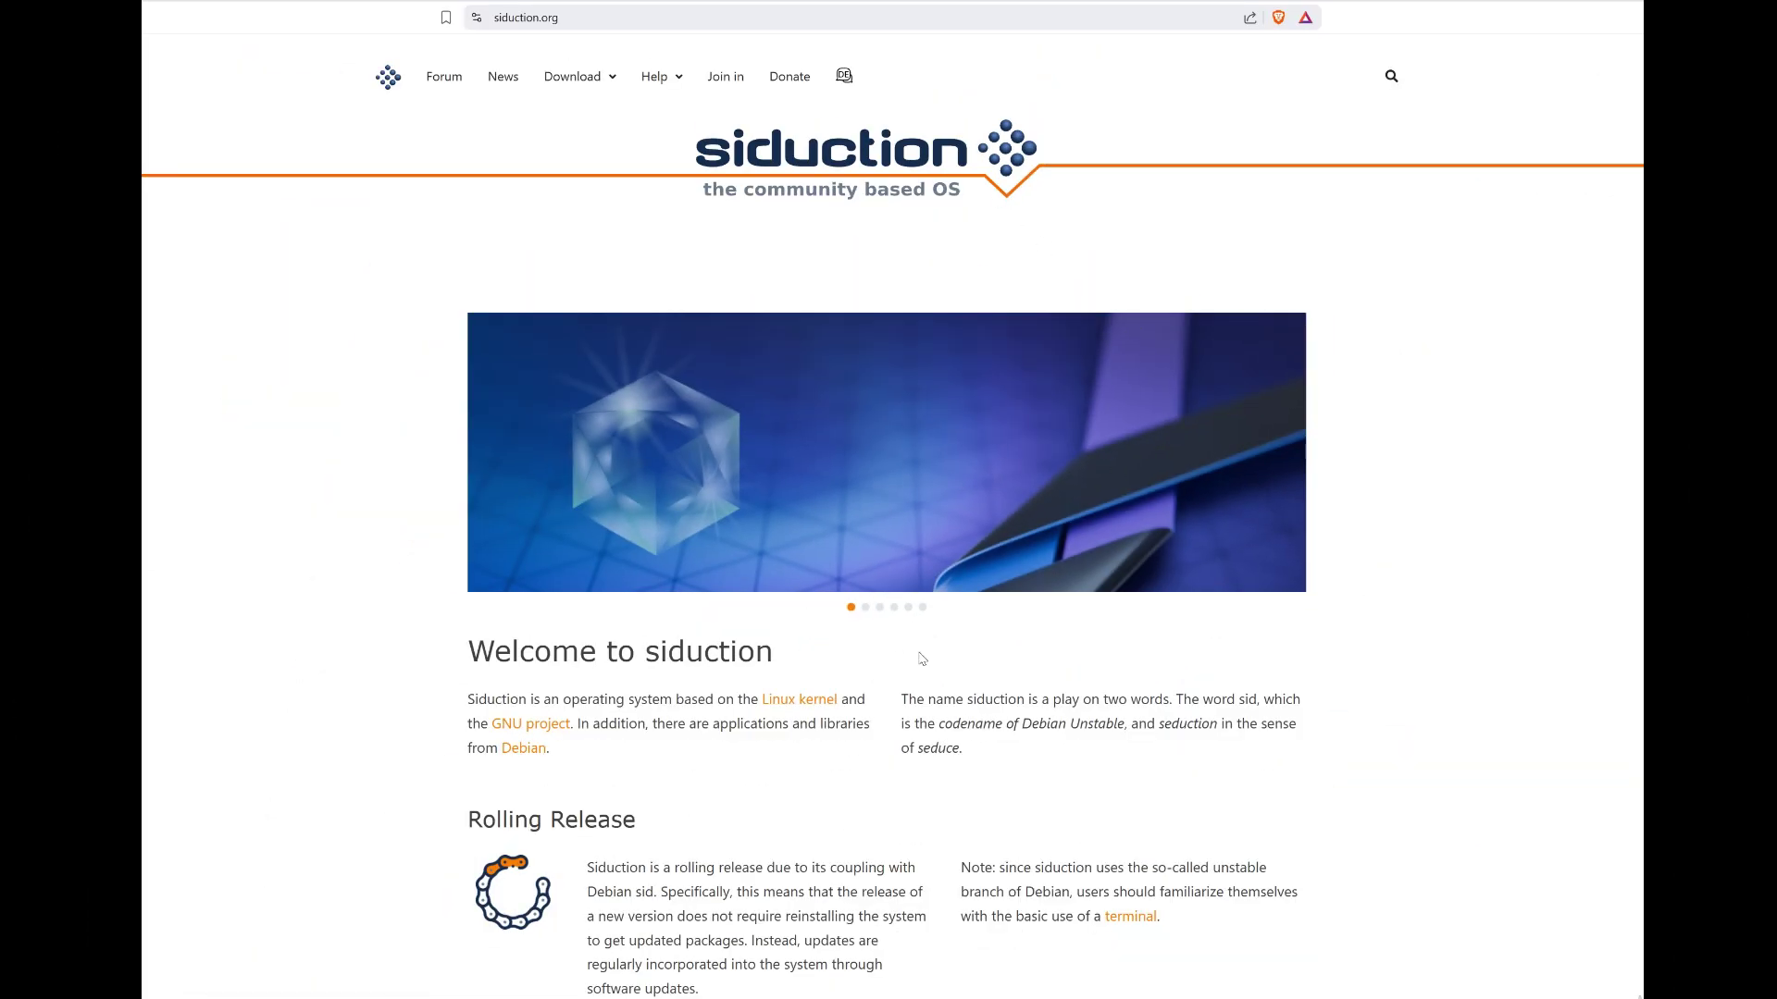
pyautogui.moveTo(574, 96)
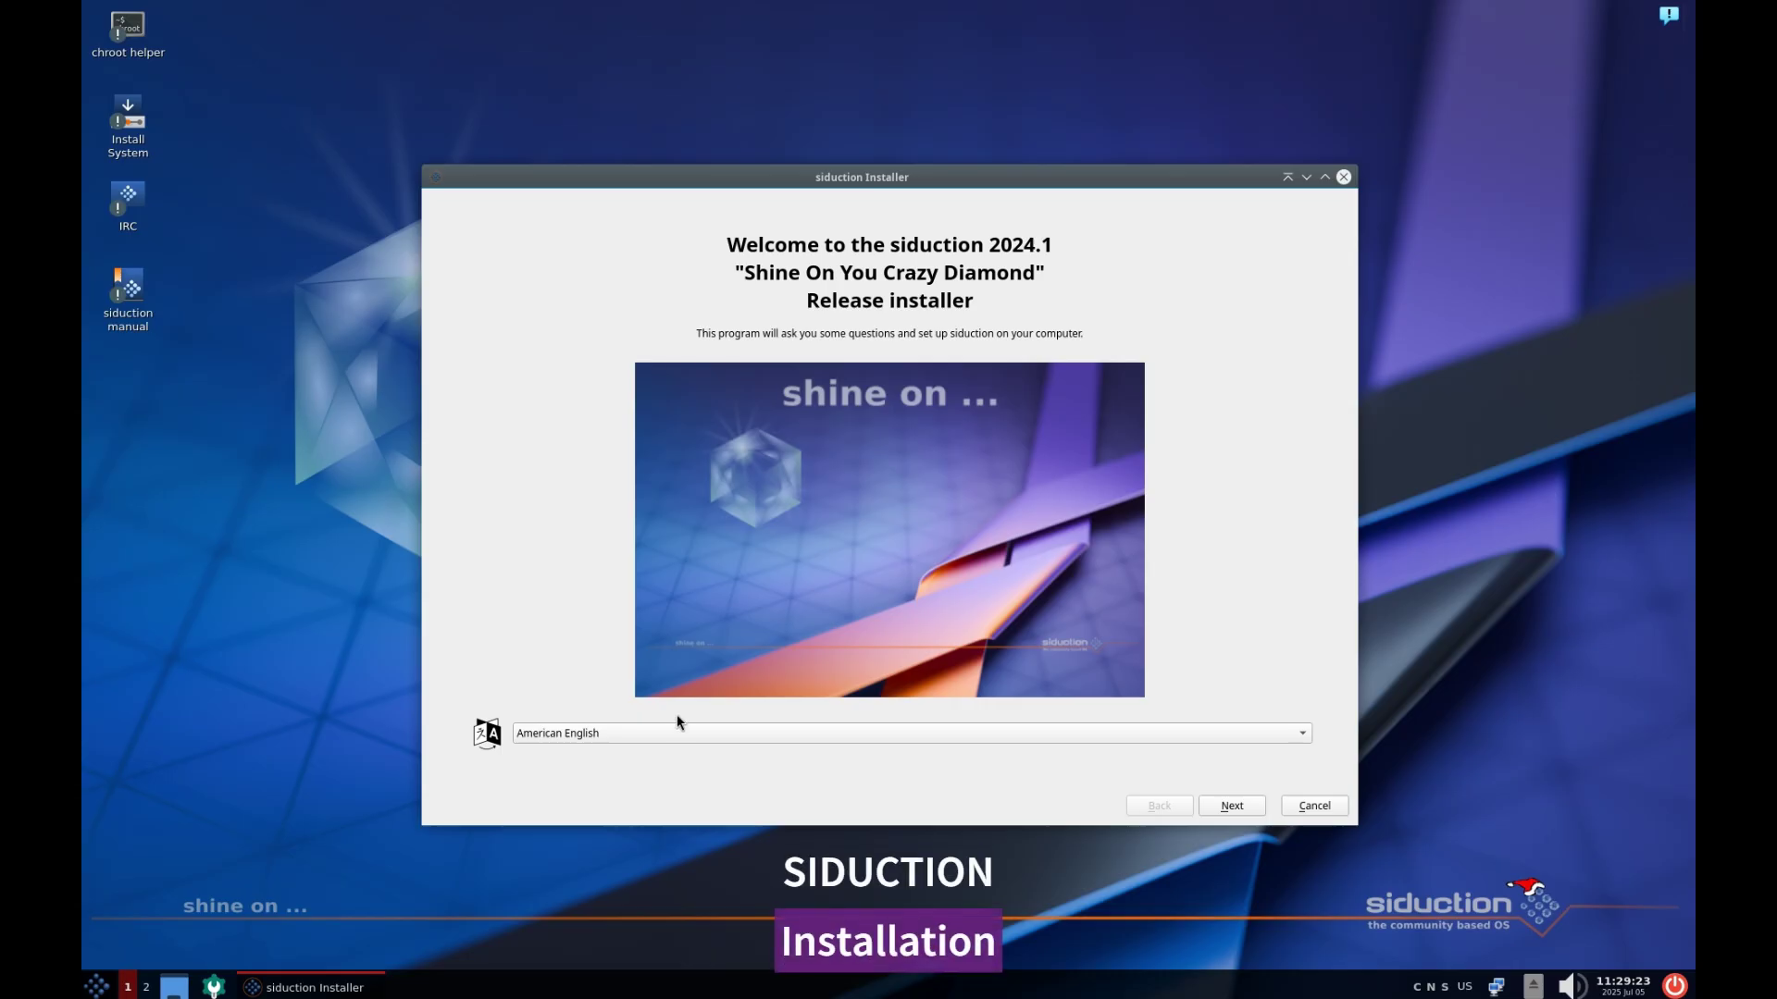
# Choose British English, keep non-free sources and Melbourne time zone, and select the English (Australia) keyboard
pyautogui.click(669, 736)
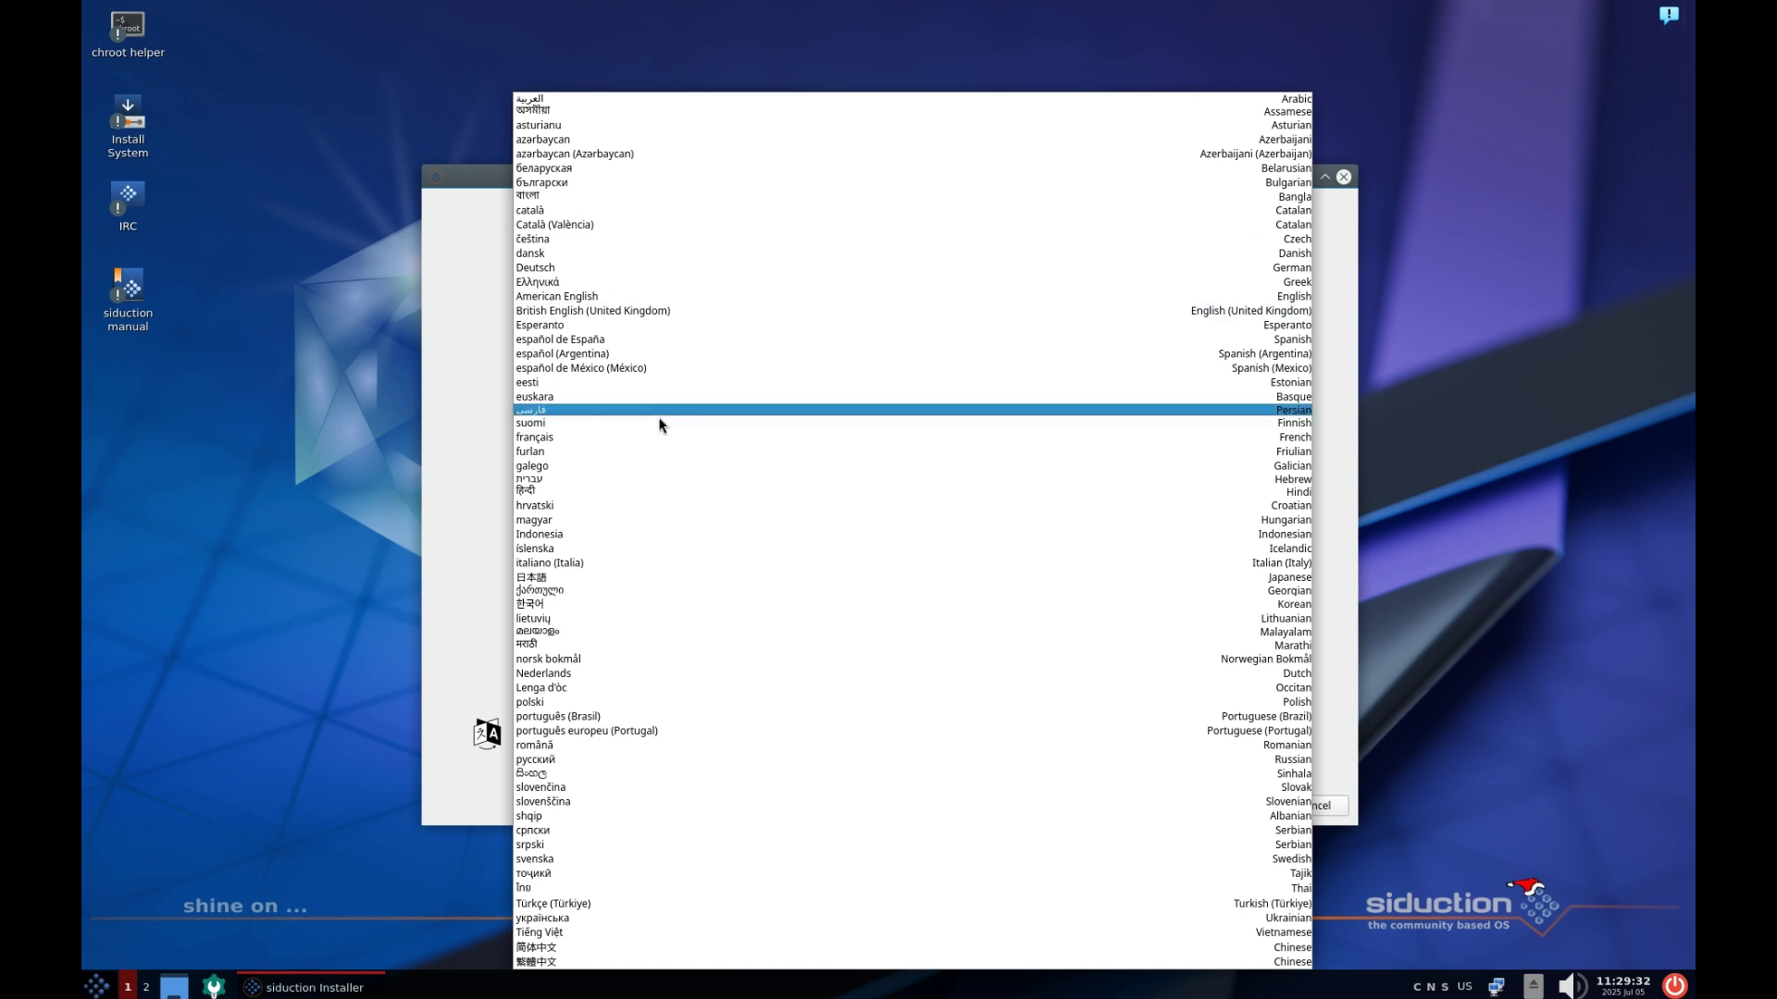
pyautogui.click(644, 309)
pyautogui.click(1217, 814)
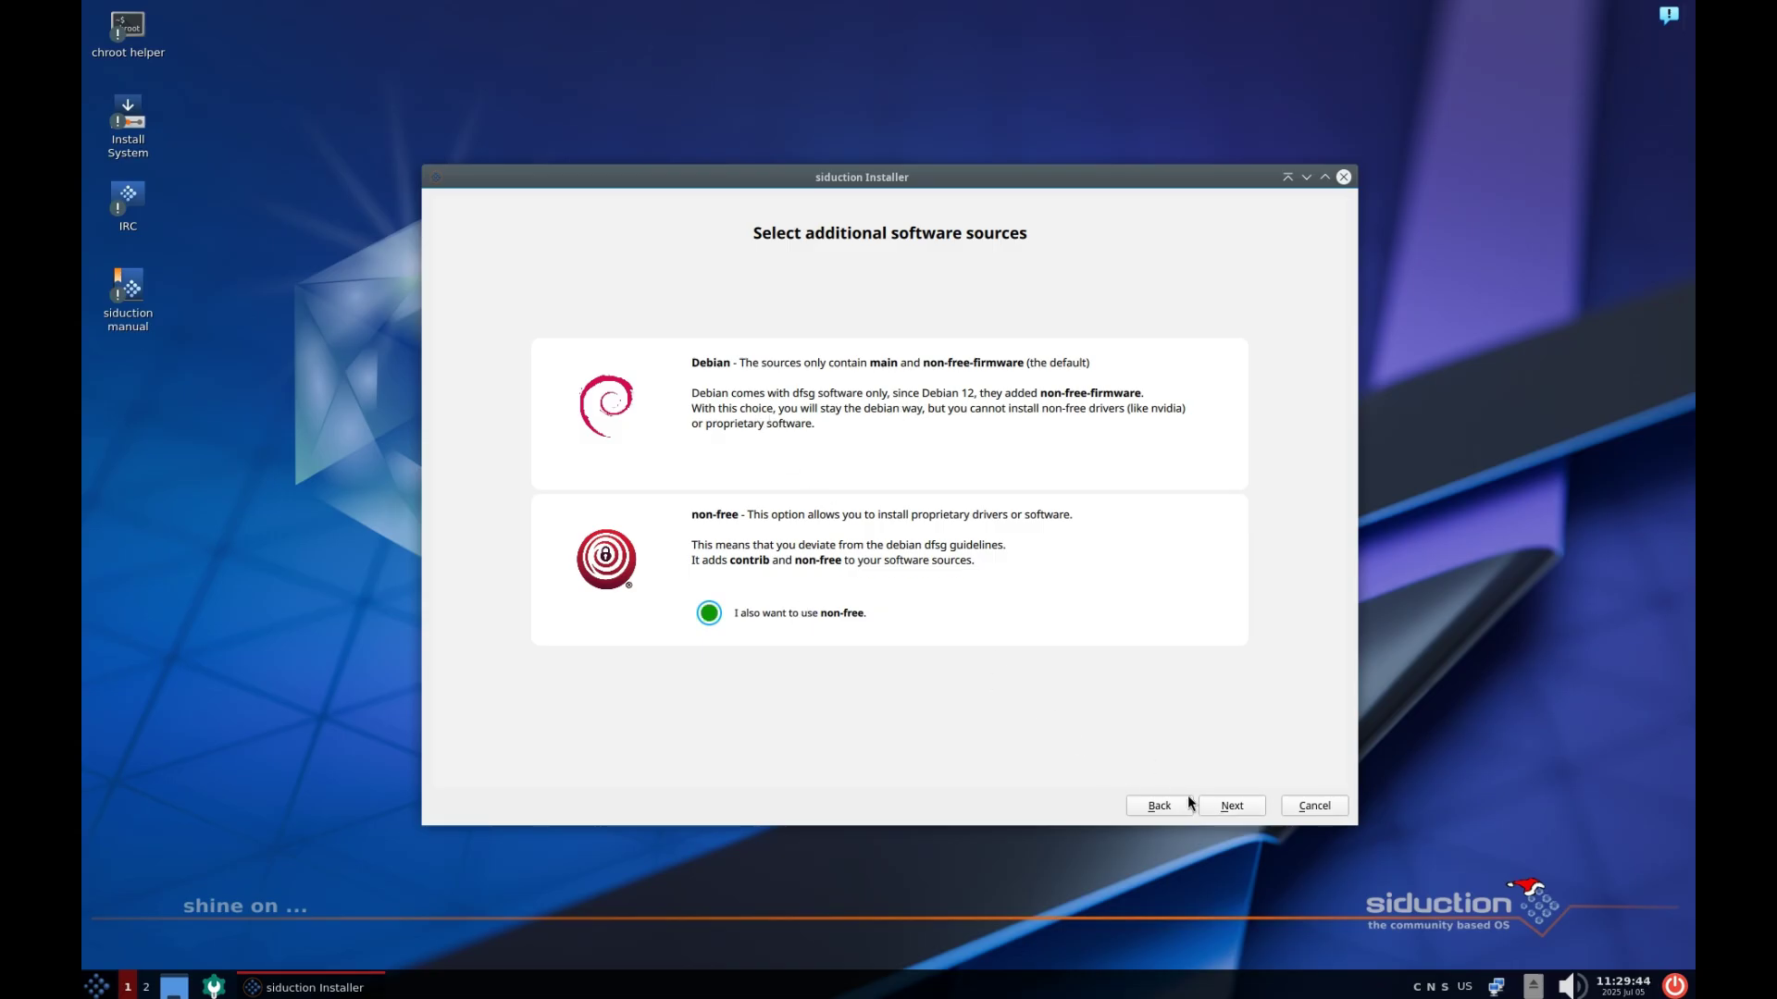
pyautogui.click(1225, 805)
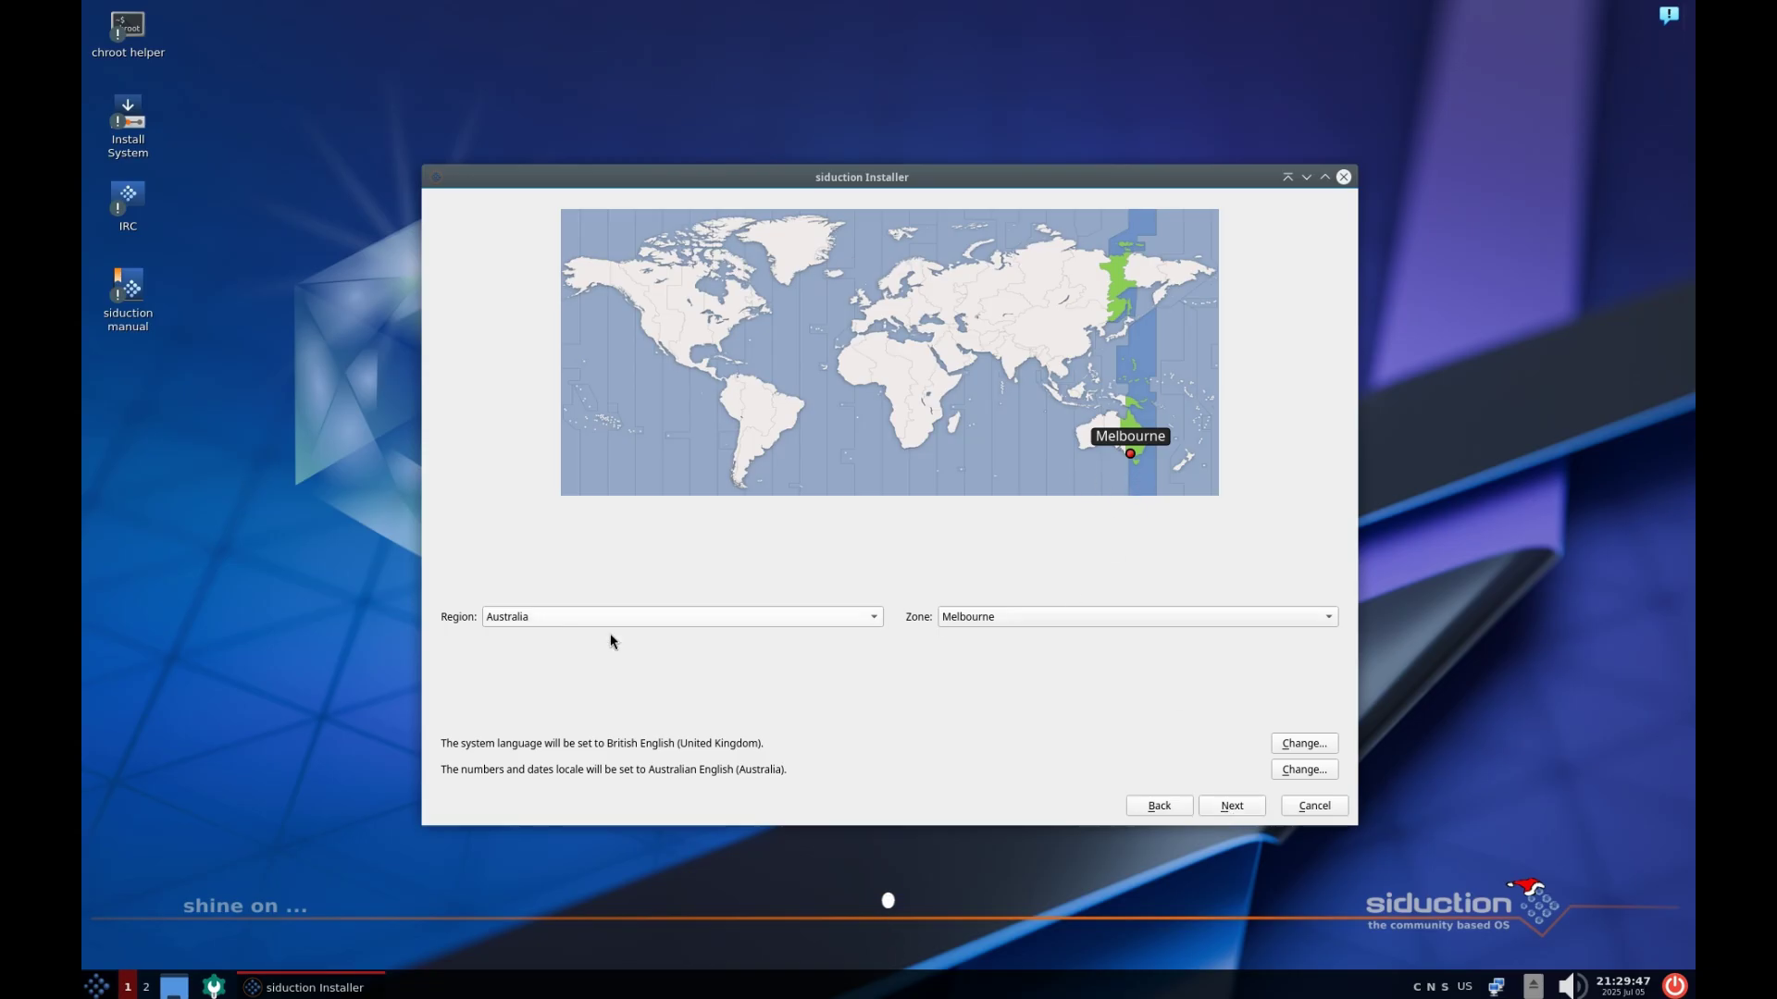
pyautogui.click(1216, 803)
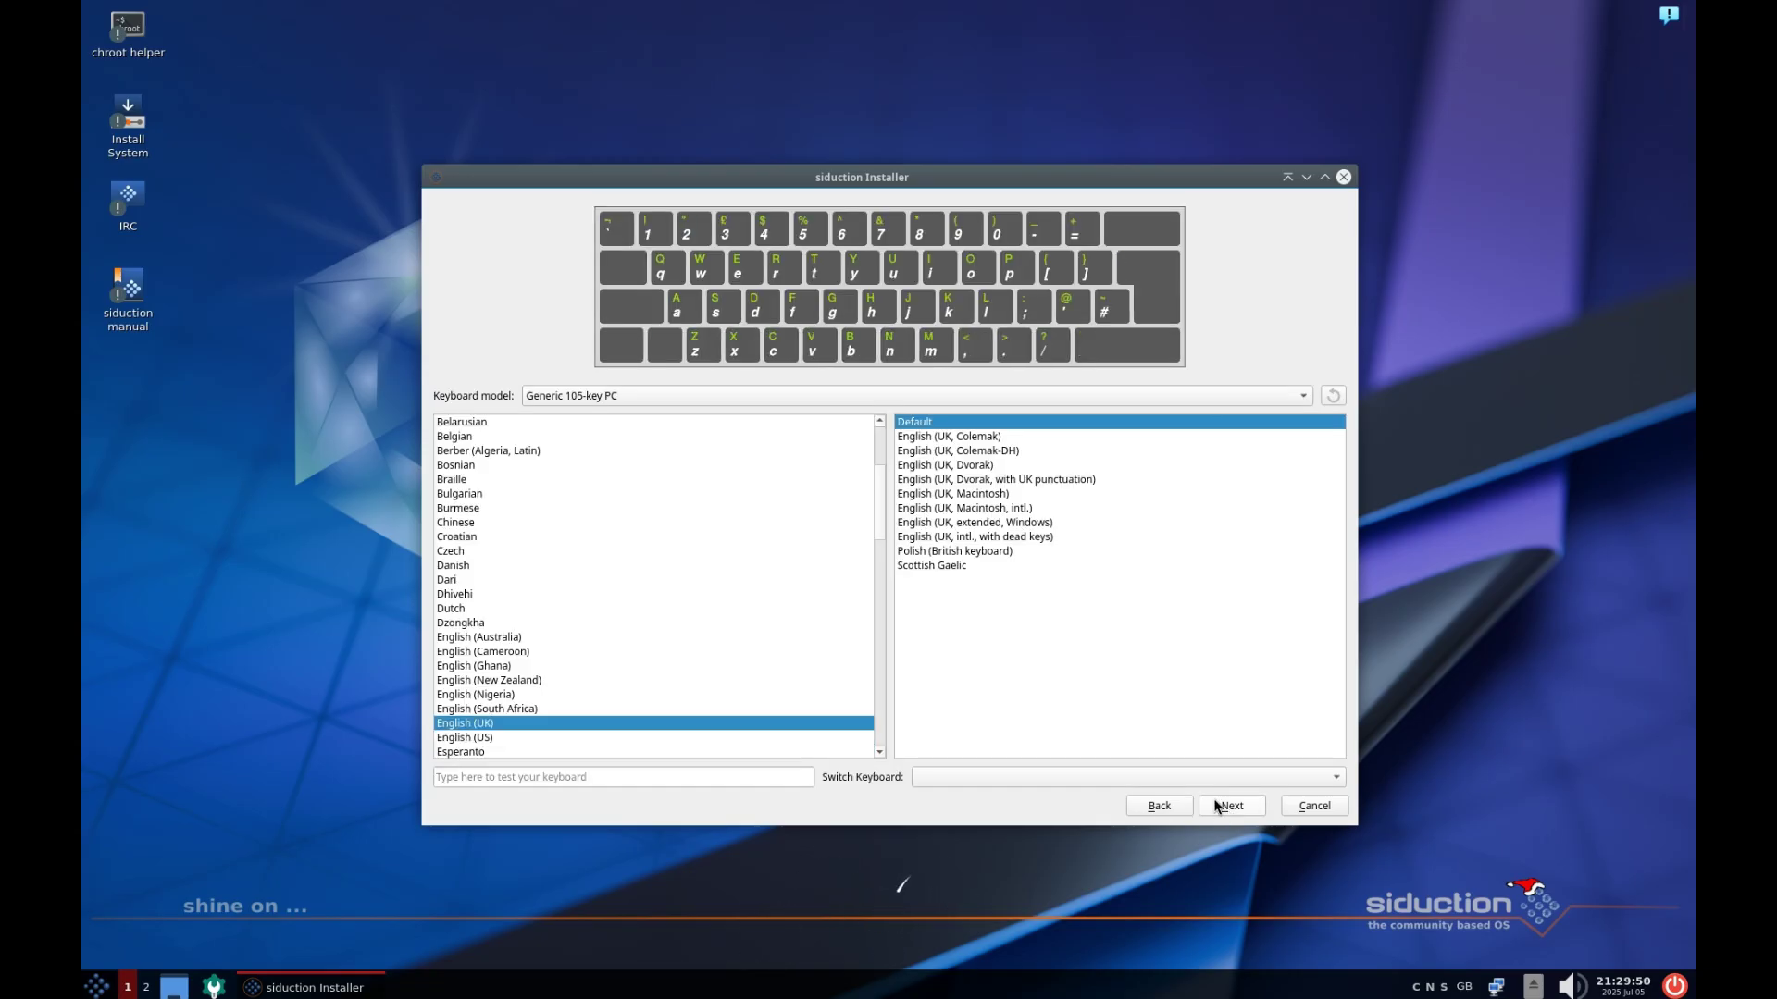
pyautogui.click(505, 638)
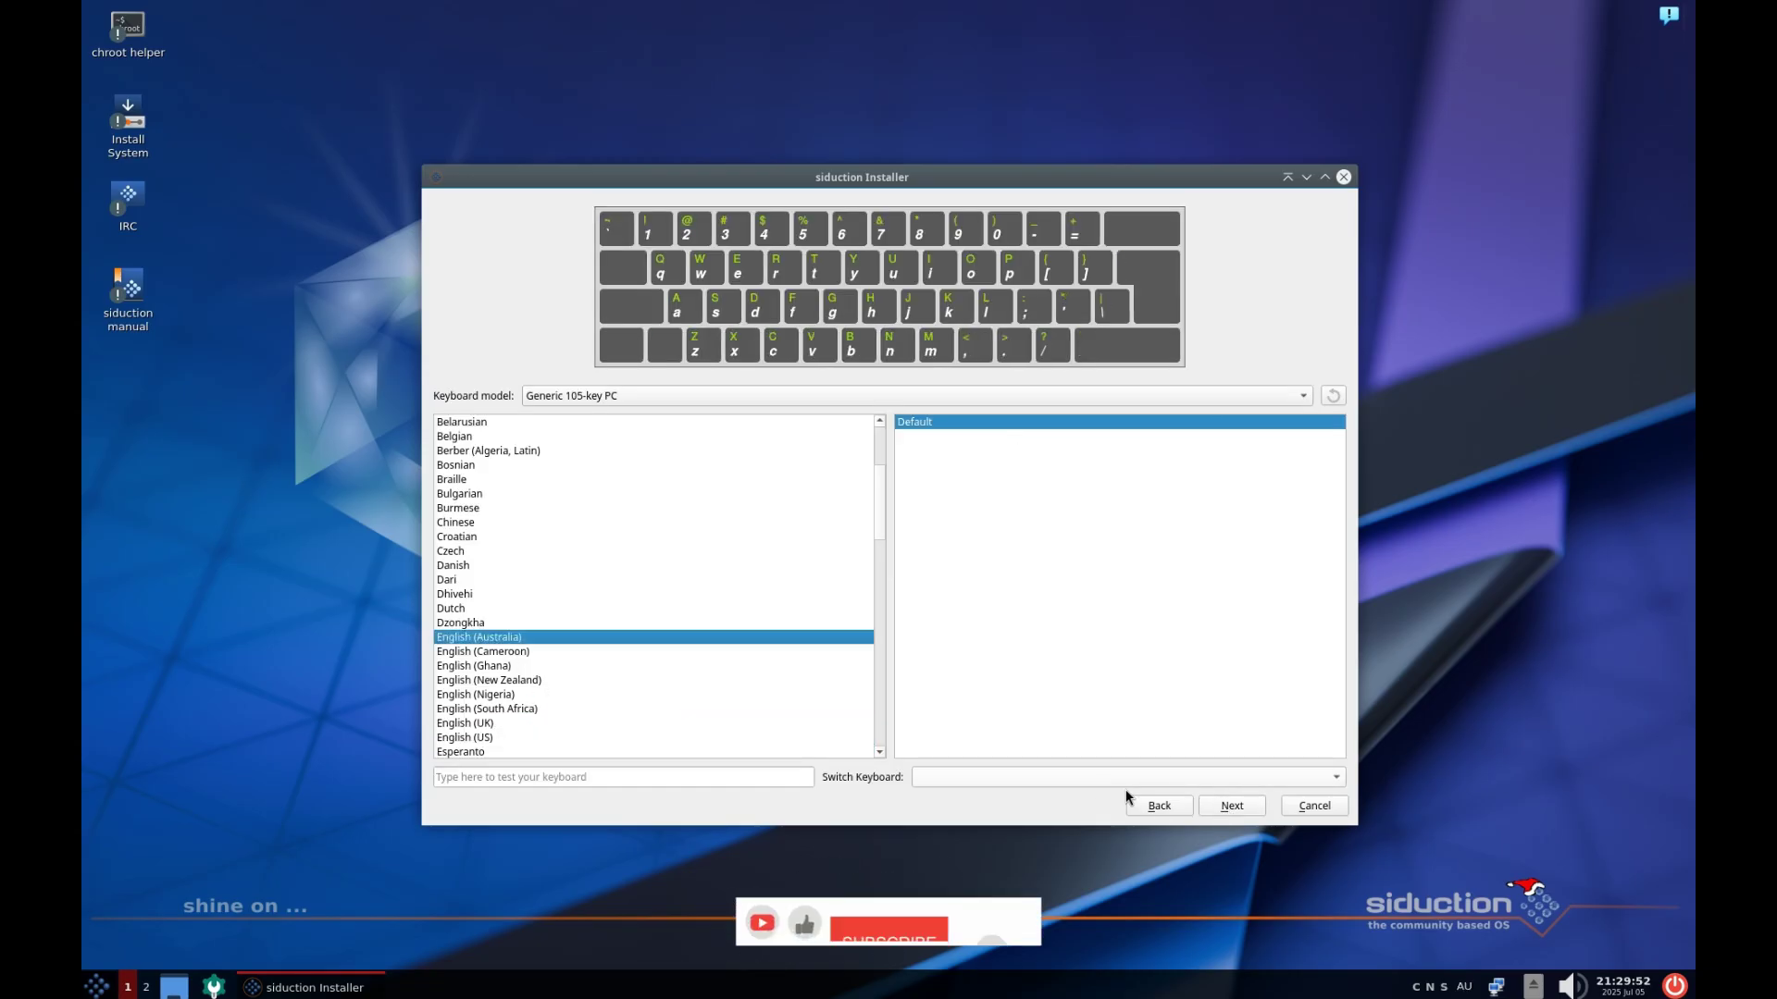
pyautogui.click(1229, 804)
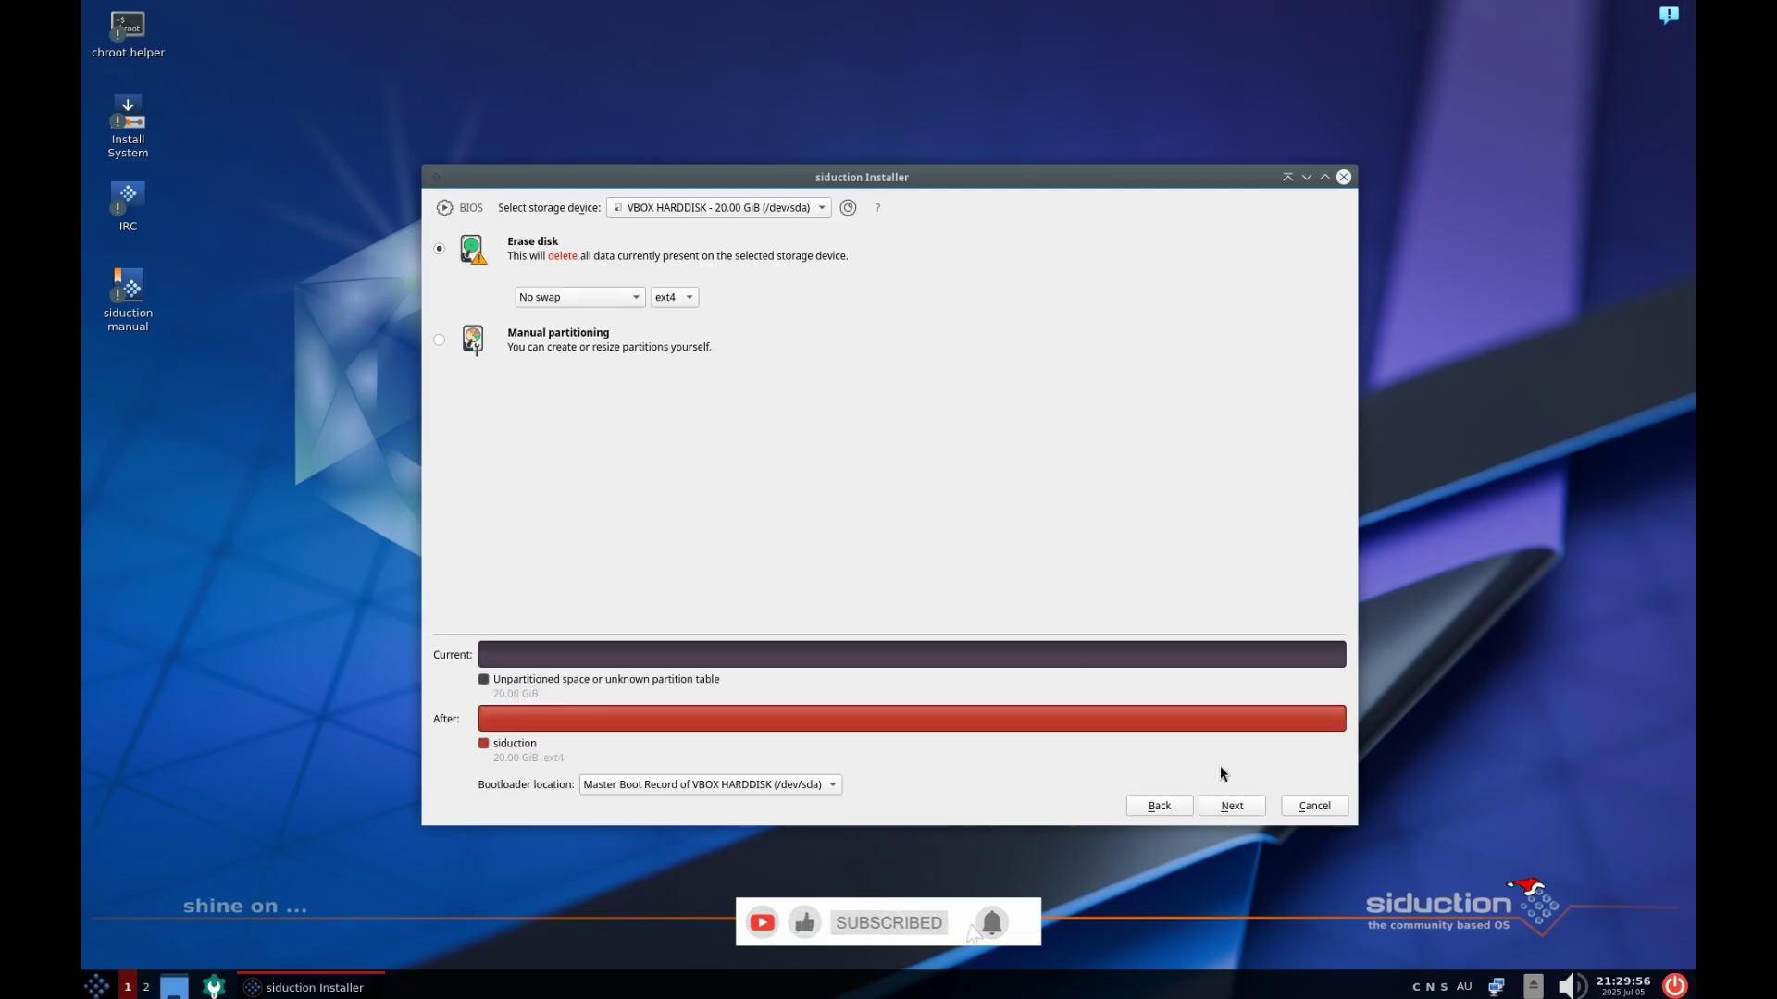
# Erase the whole disk, create the user account with a password shared by administrator, and start installing
pyautogui.click(1244, 805)
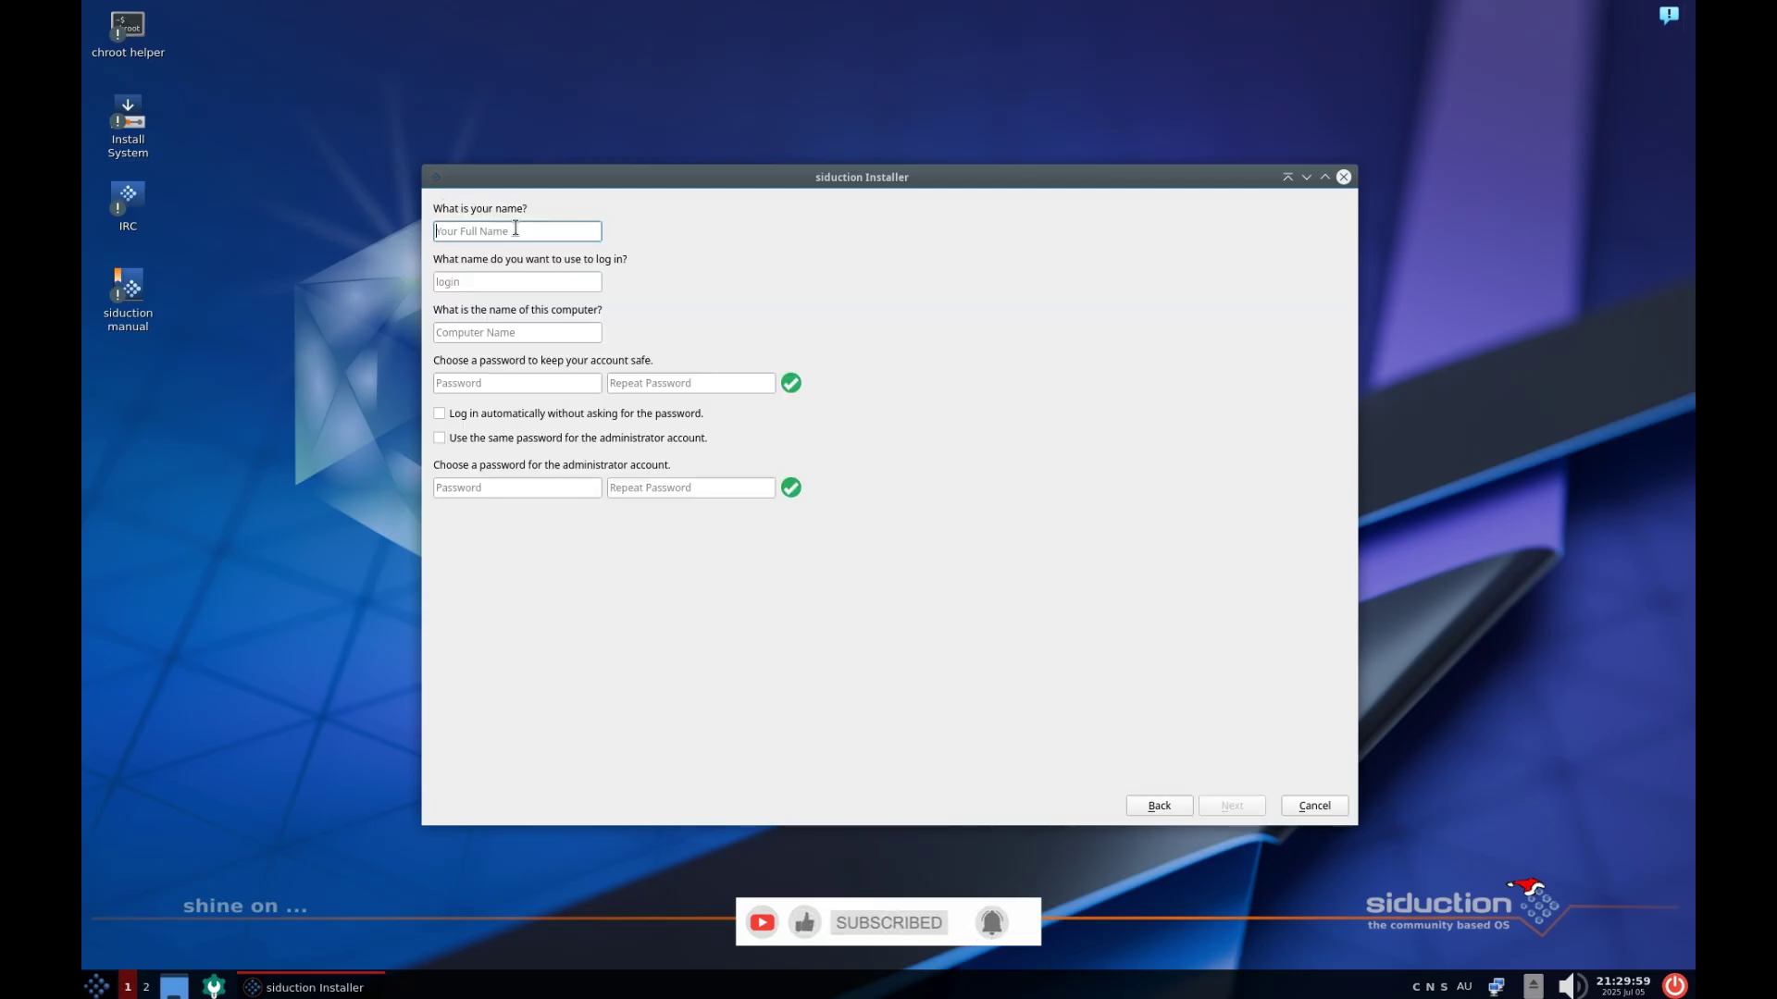
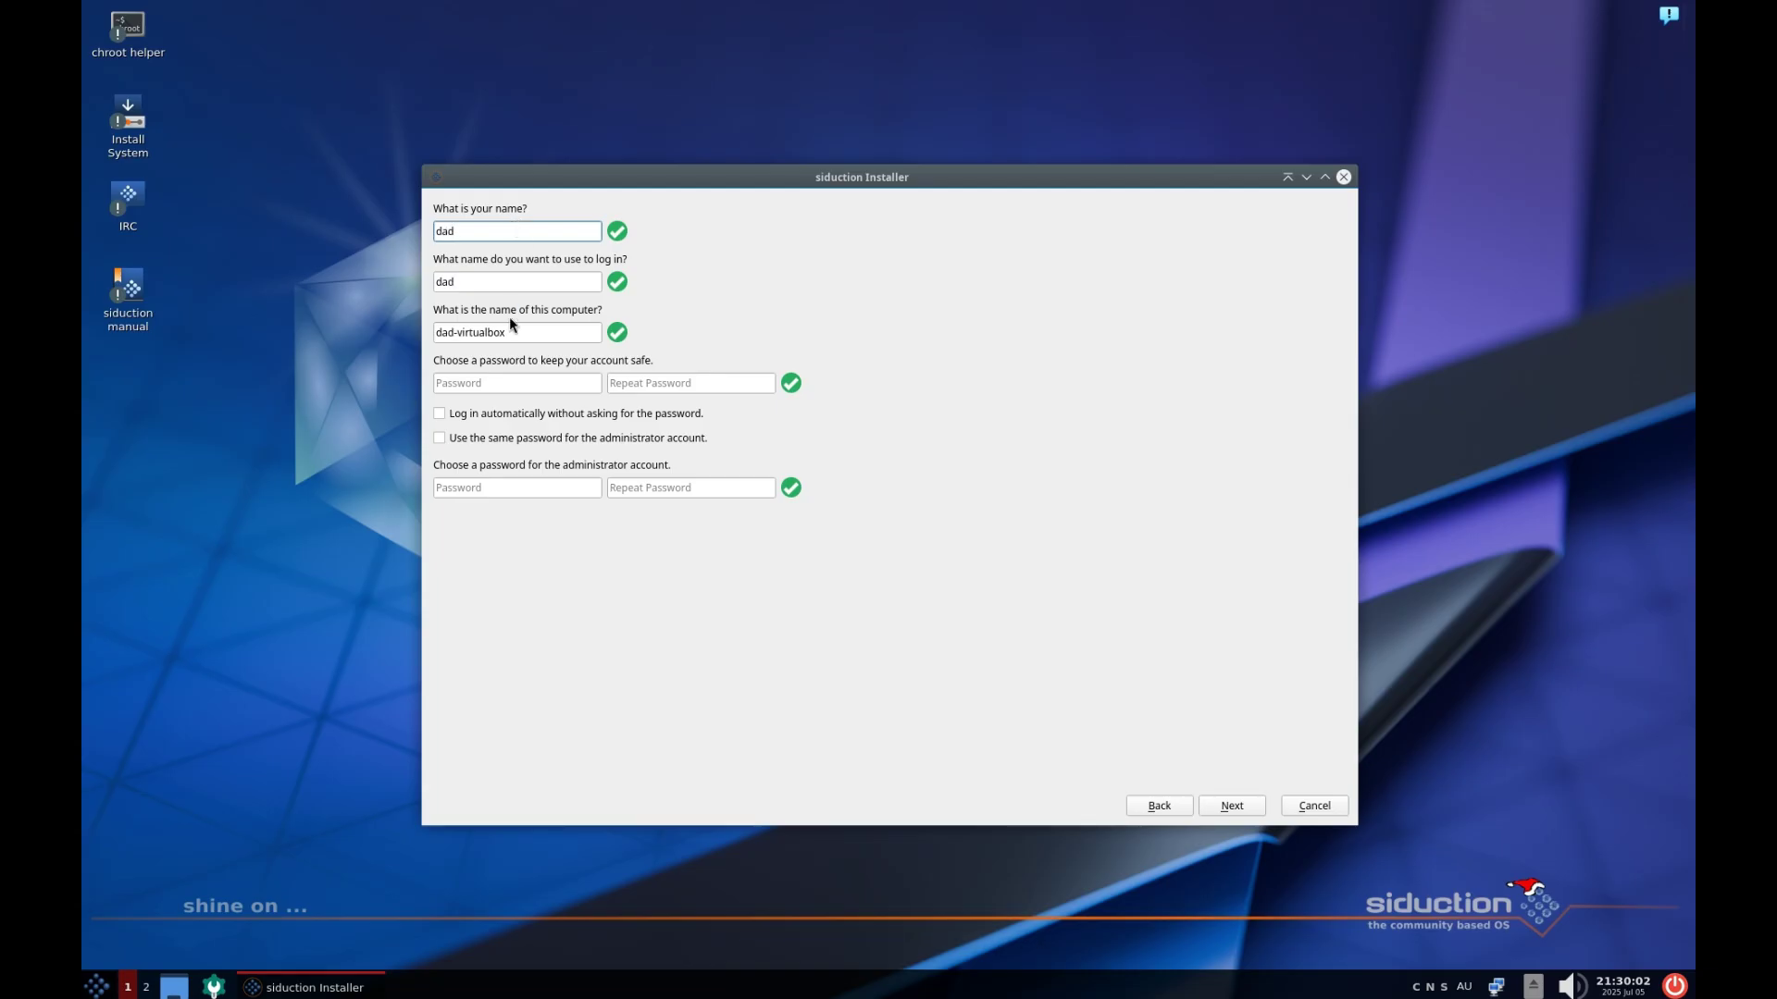
pyautogui.click(486, 383)
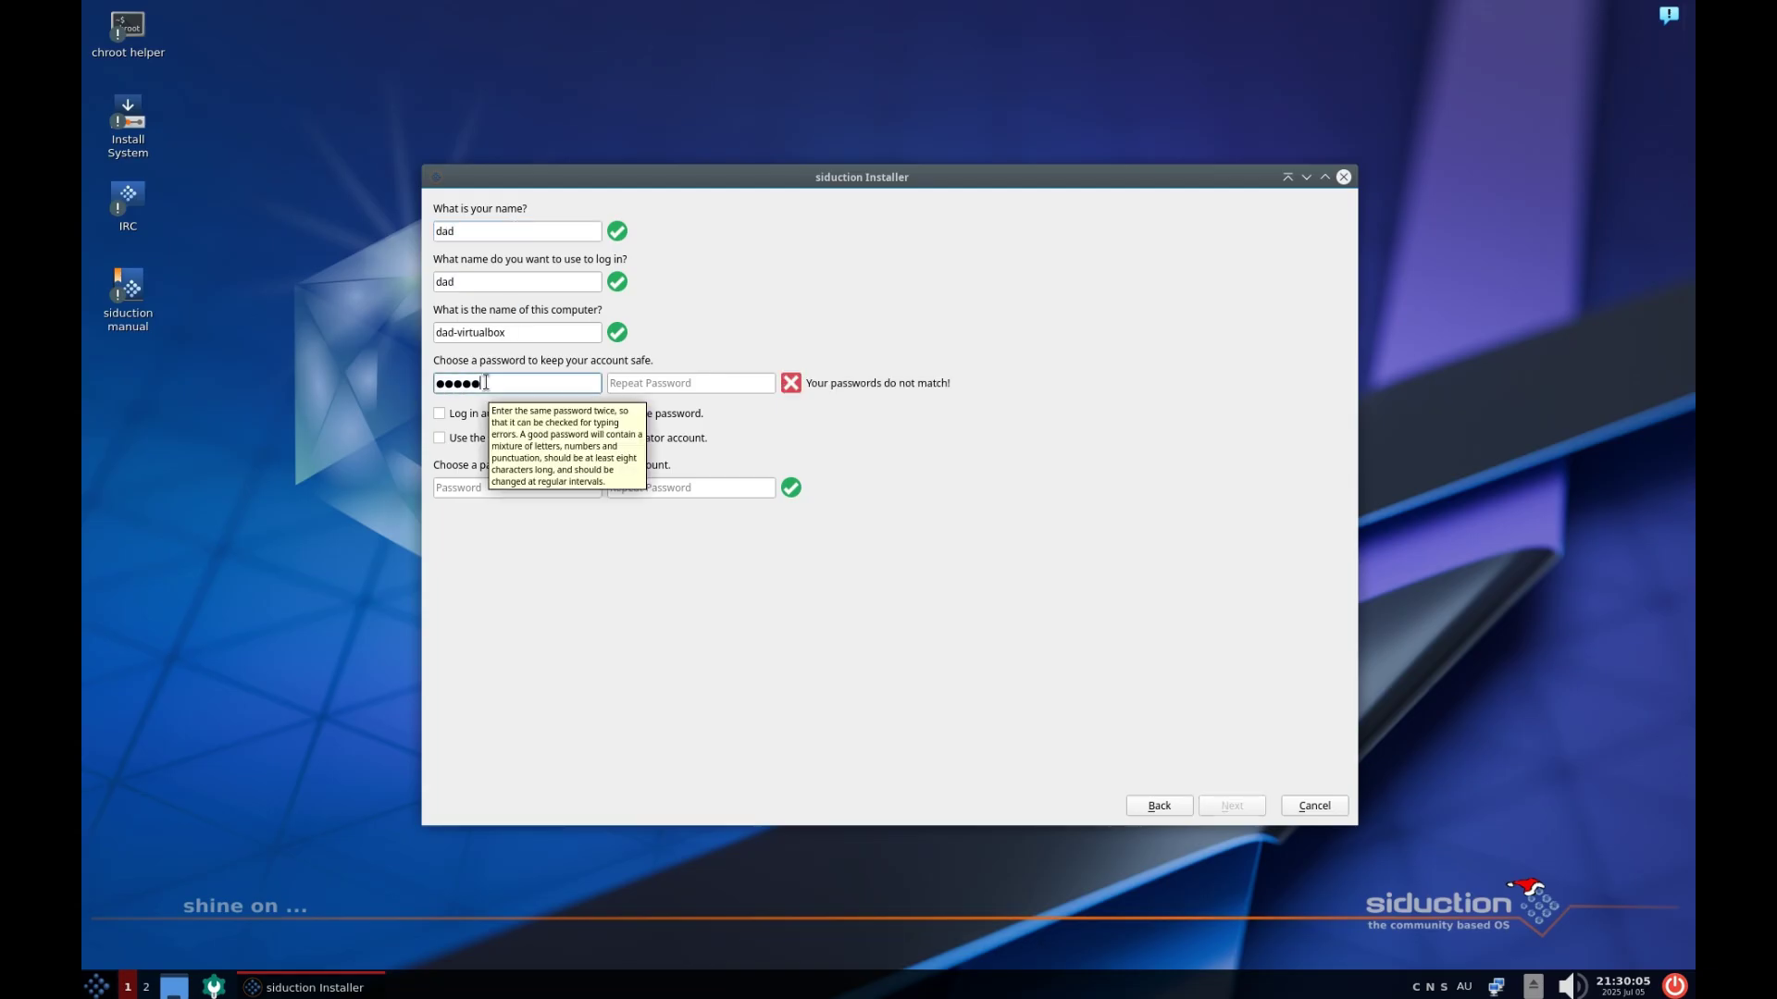
pyautogui.press('Tab')
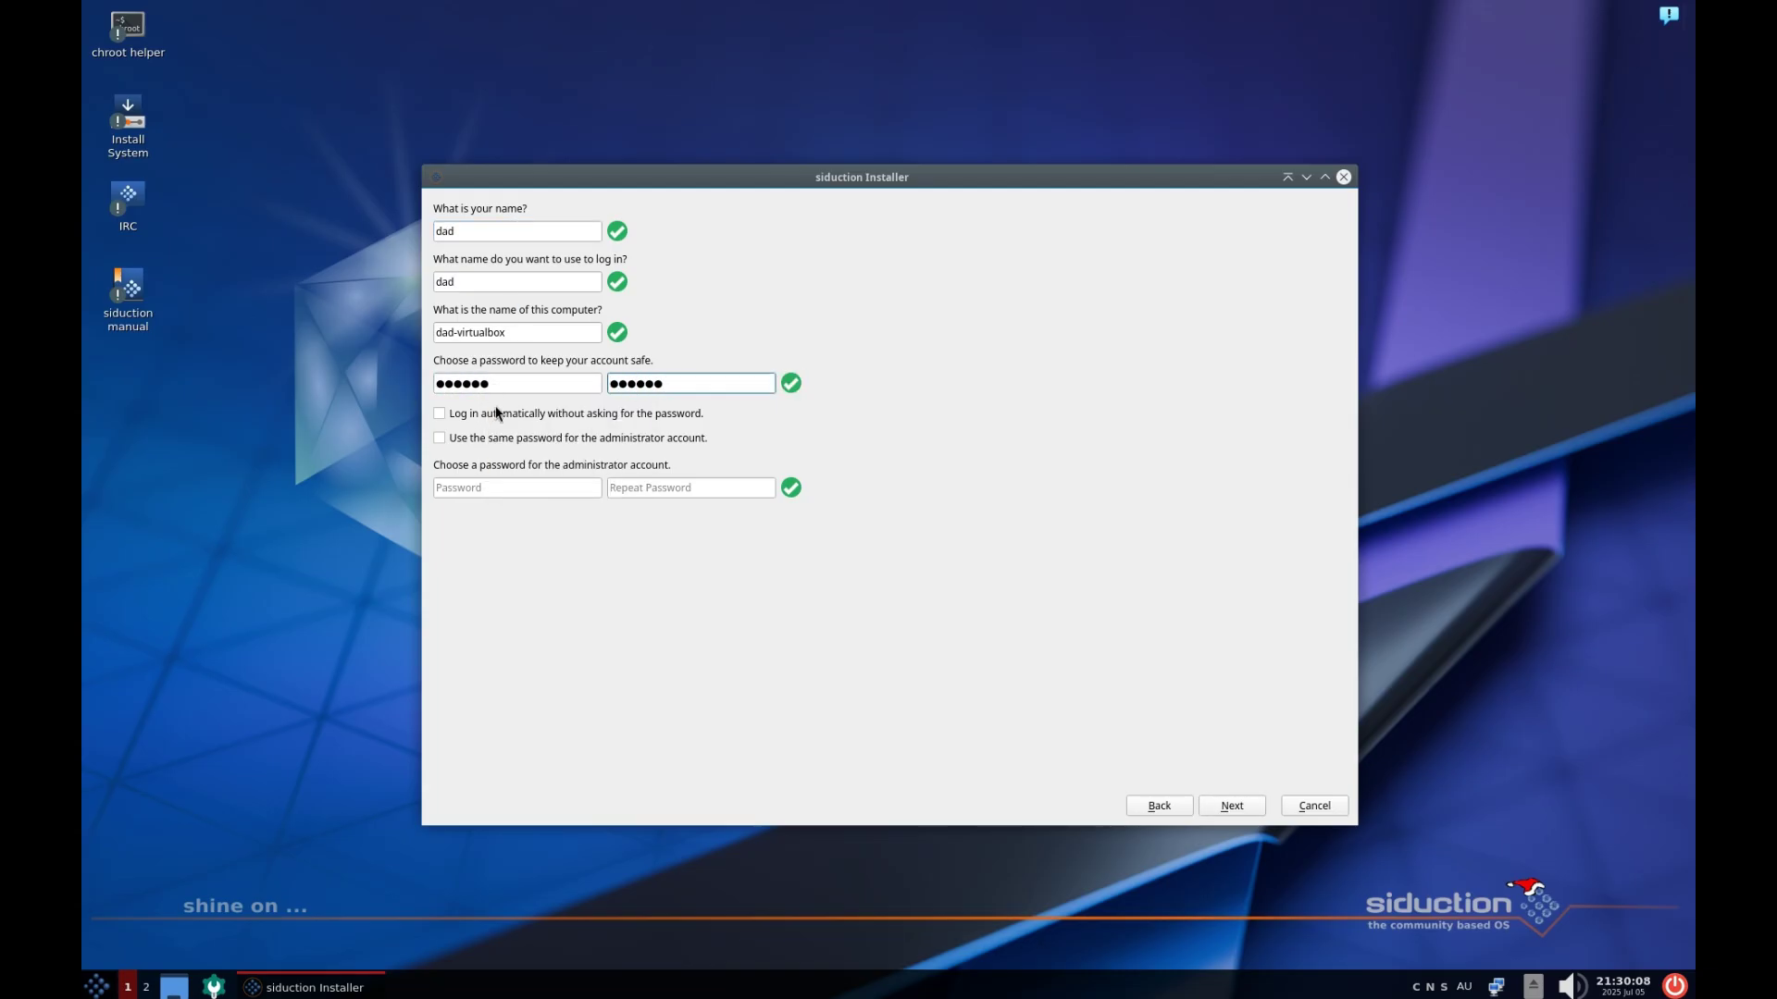
pyautogui.click(515, 439)
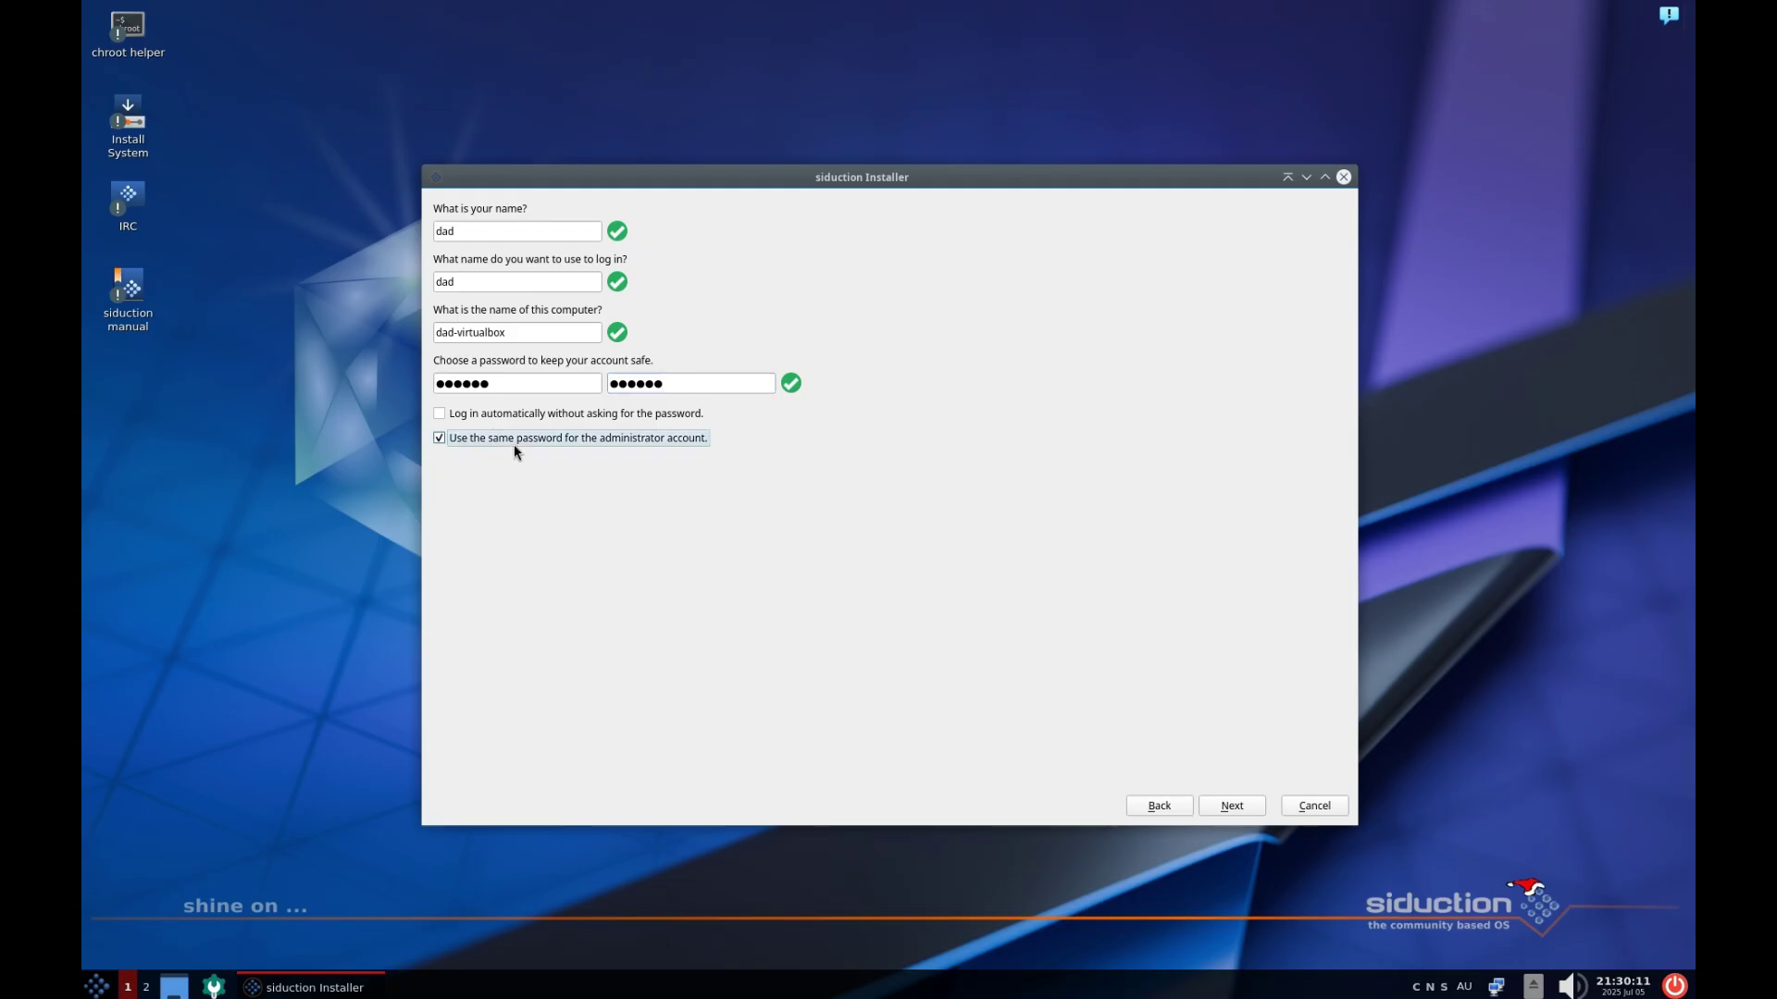
pyautogui.click(1224, 807)
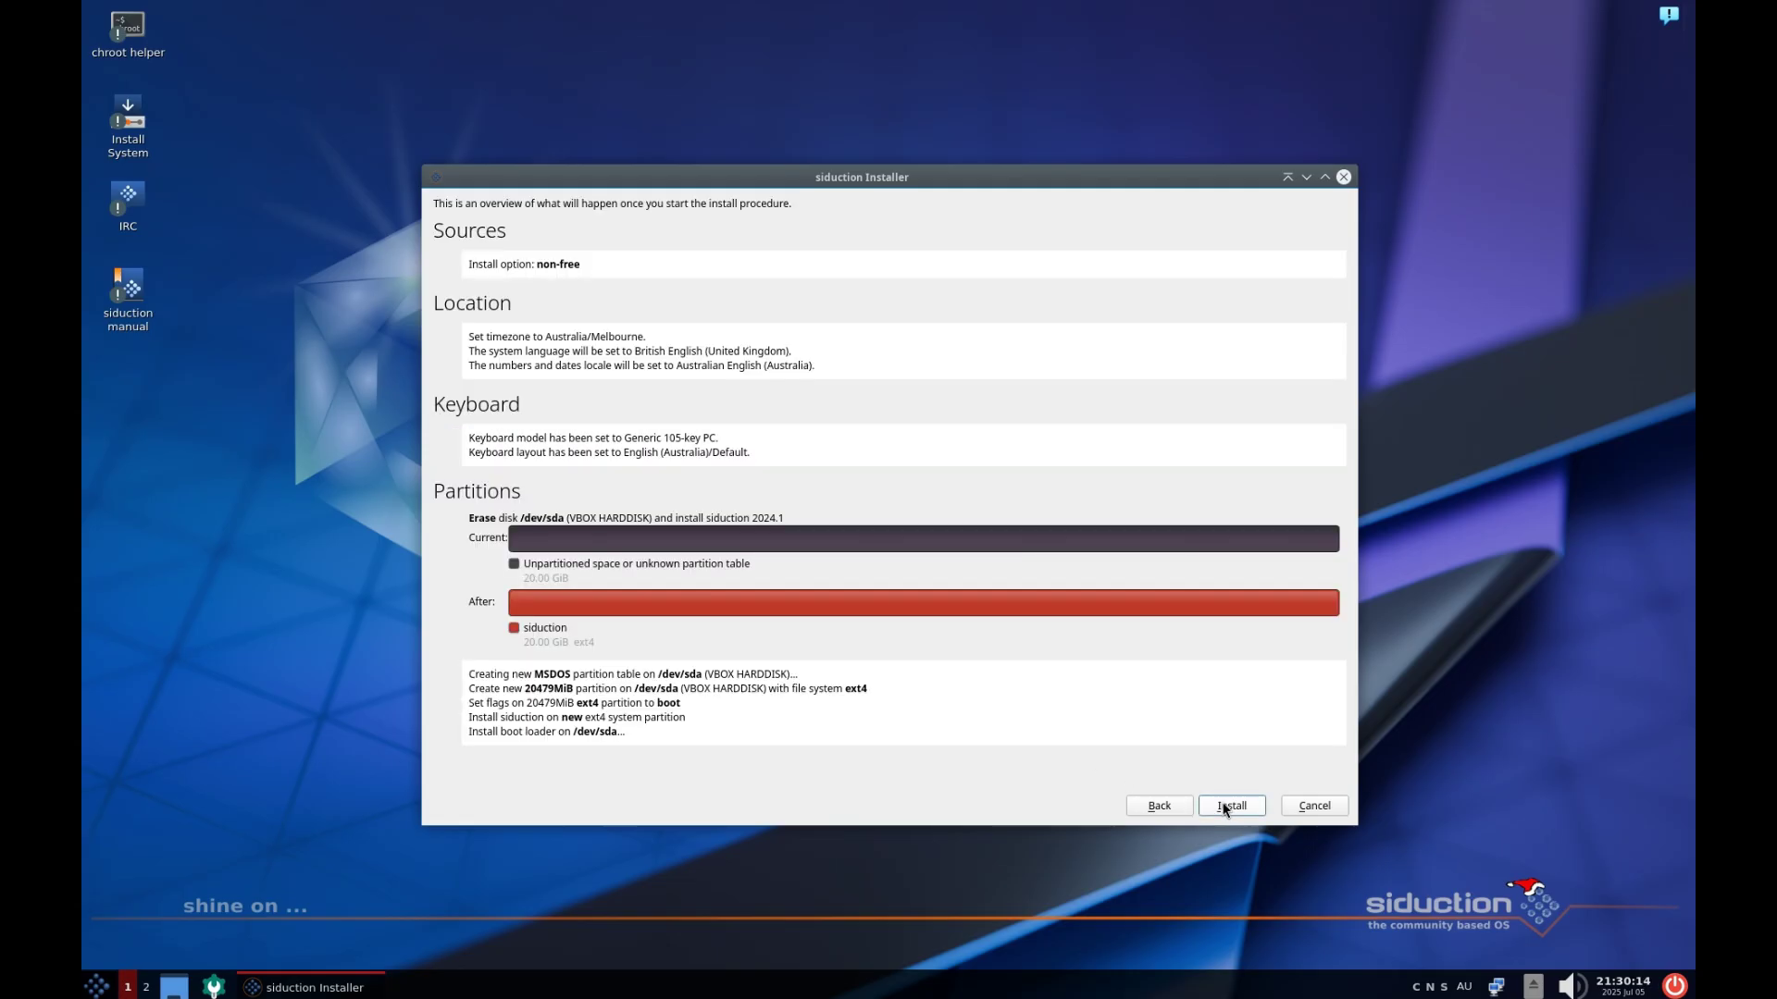
pyautogui.click(1223, 808)
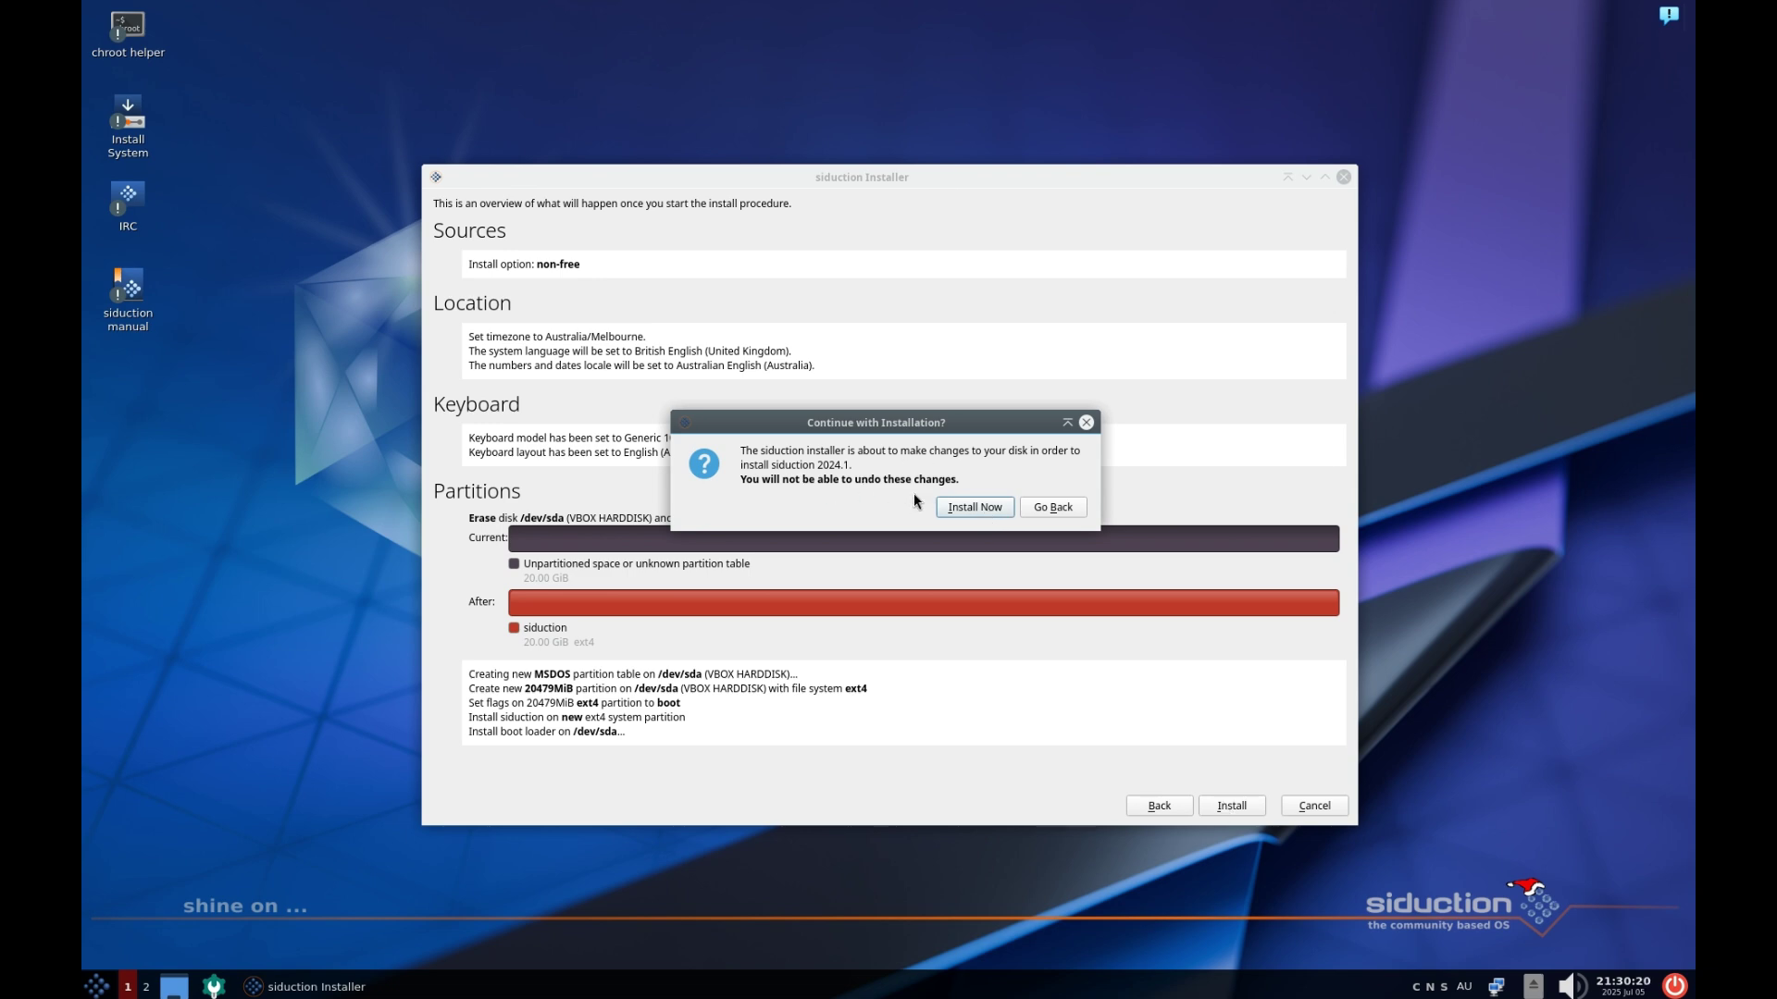
# Confirm Install Now, move the installer window up, and toggle the installation log on and off
pyautogui.click(974, 508)
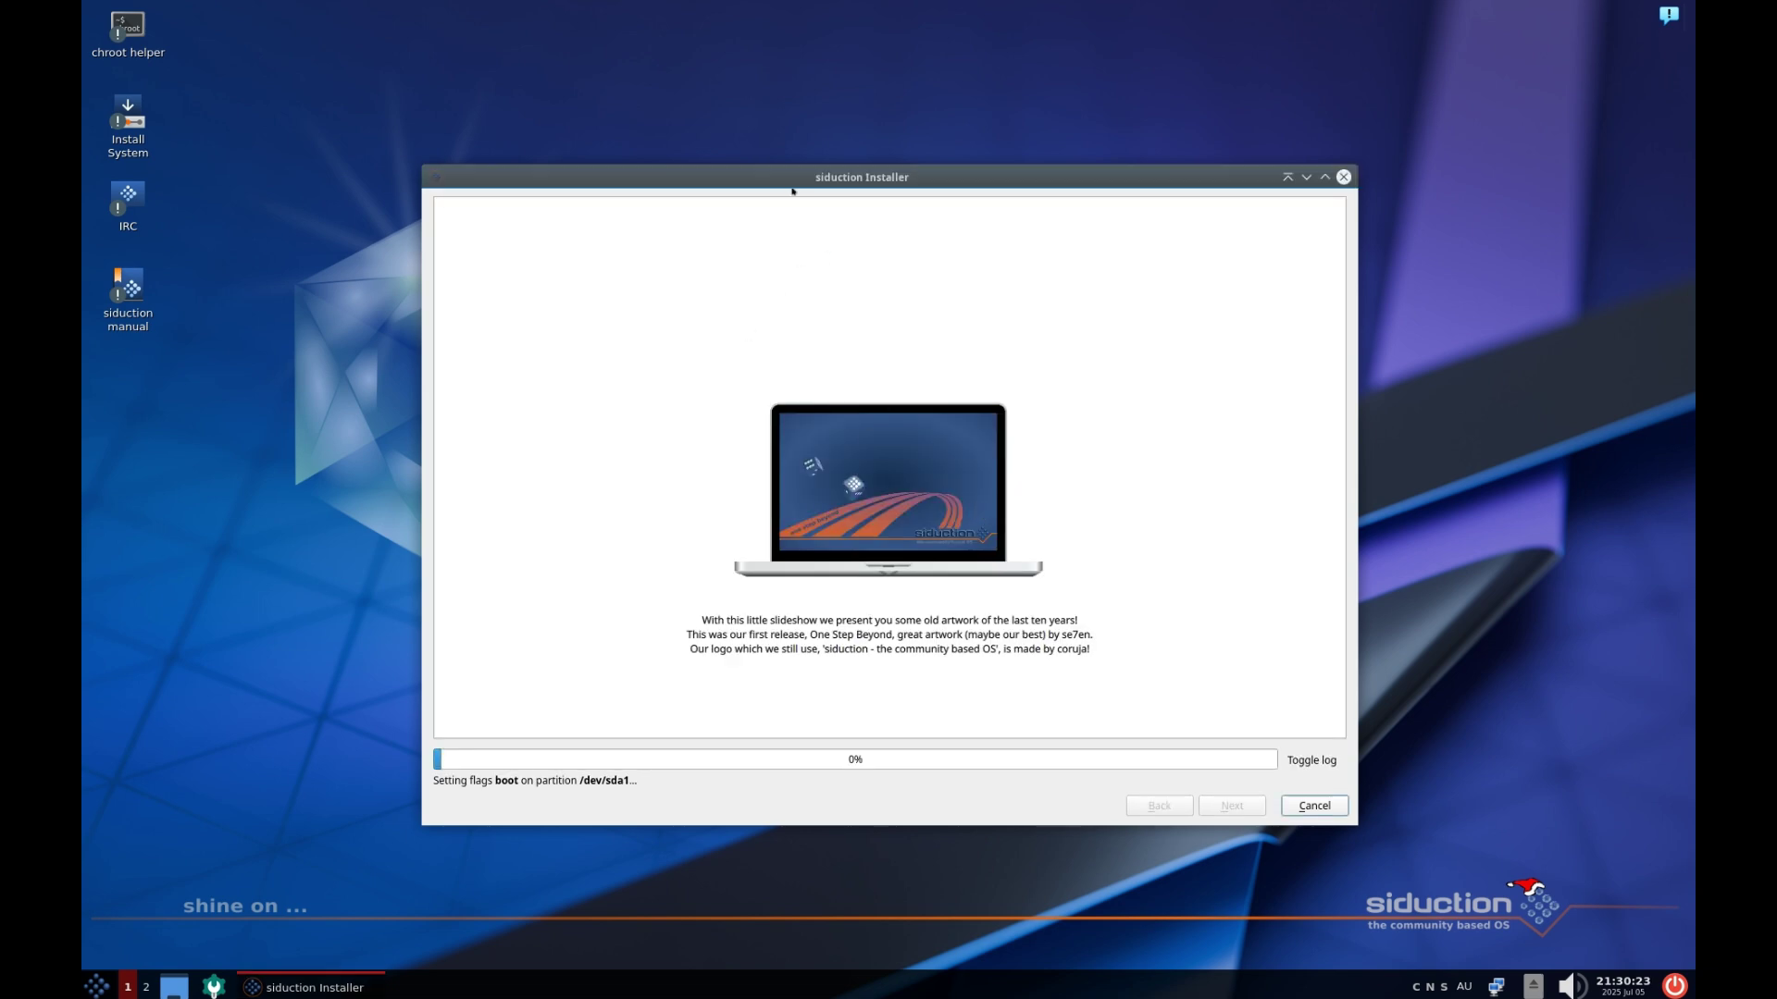
pyautogui.moveTo(783, 183); pyautogui.dragTo(774, 157)
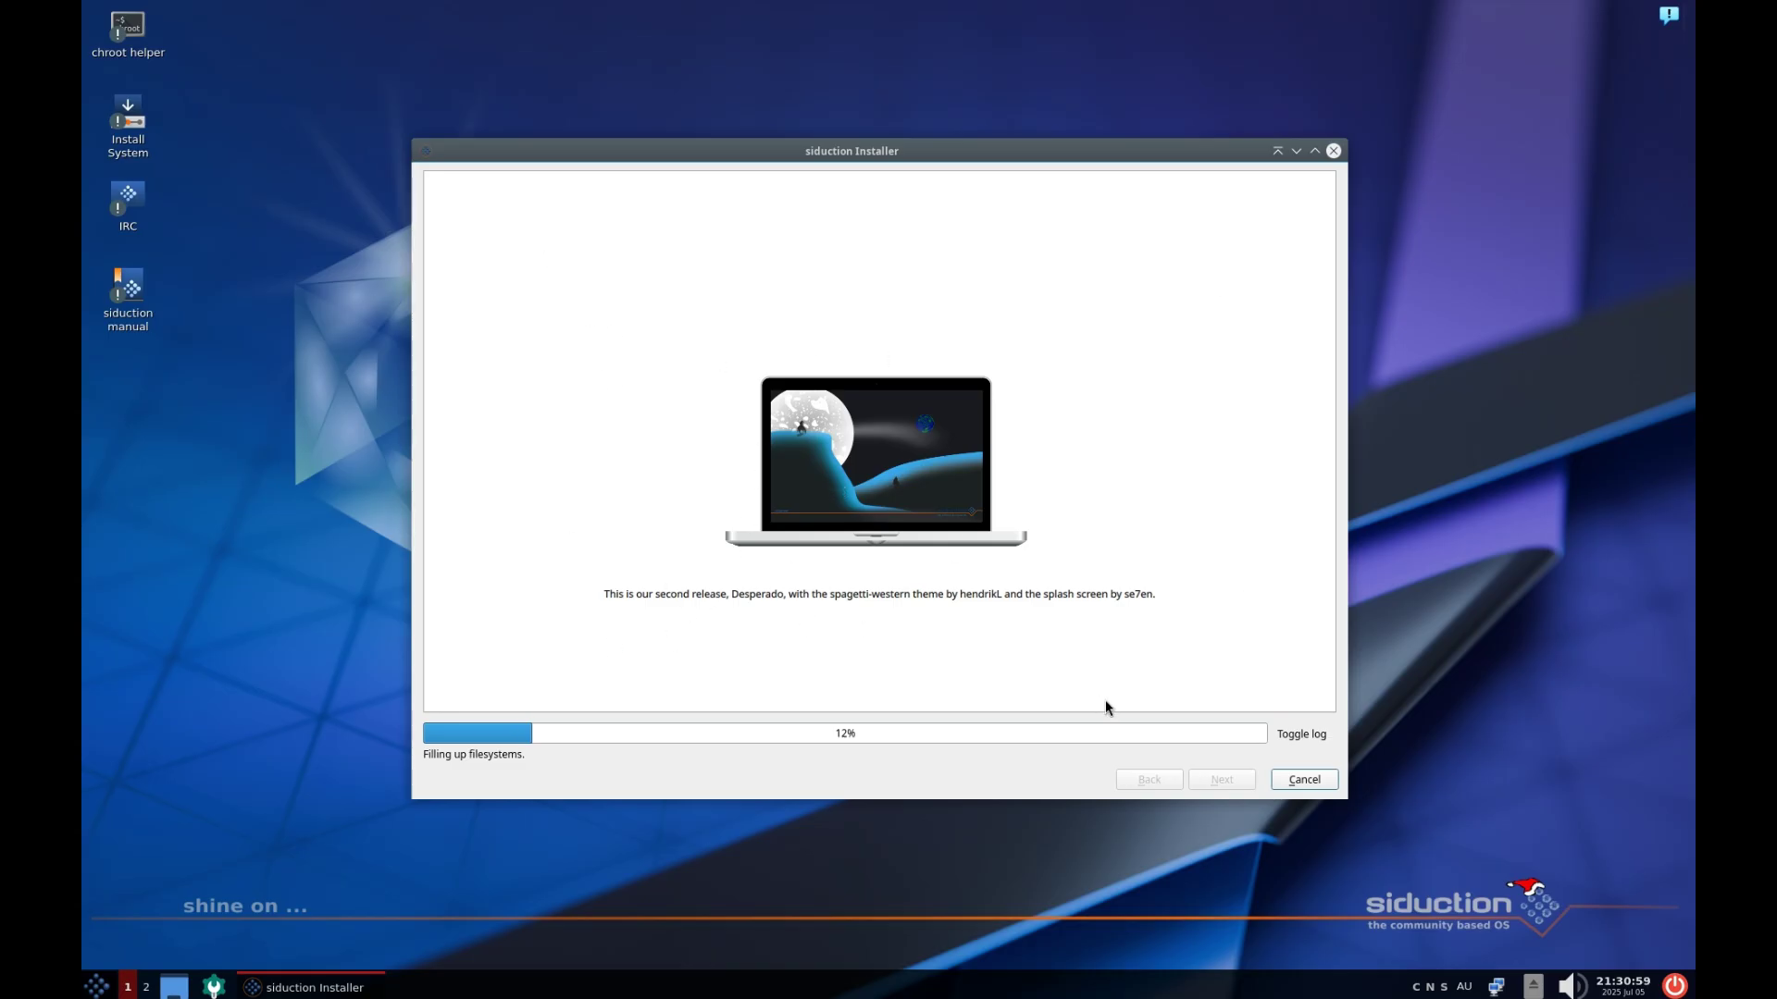
pyautogui.click(1293, 735)
pyautogui.click(1292, 735)
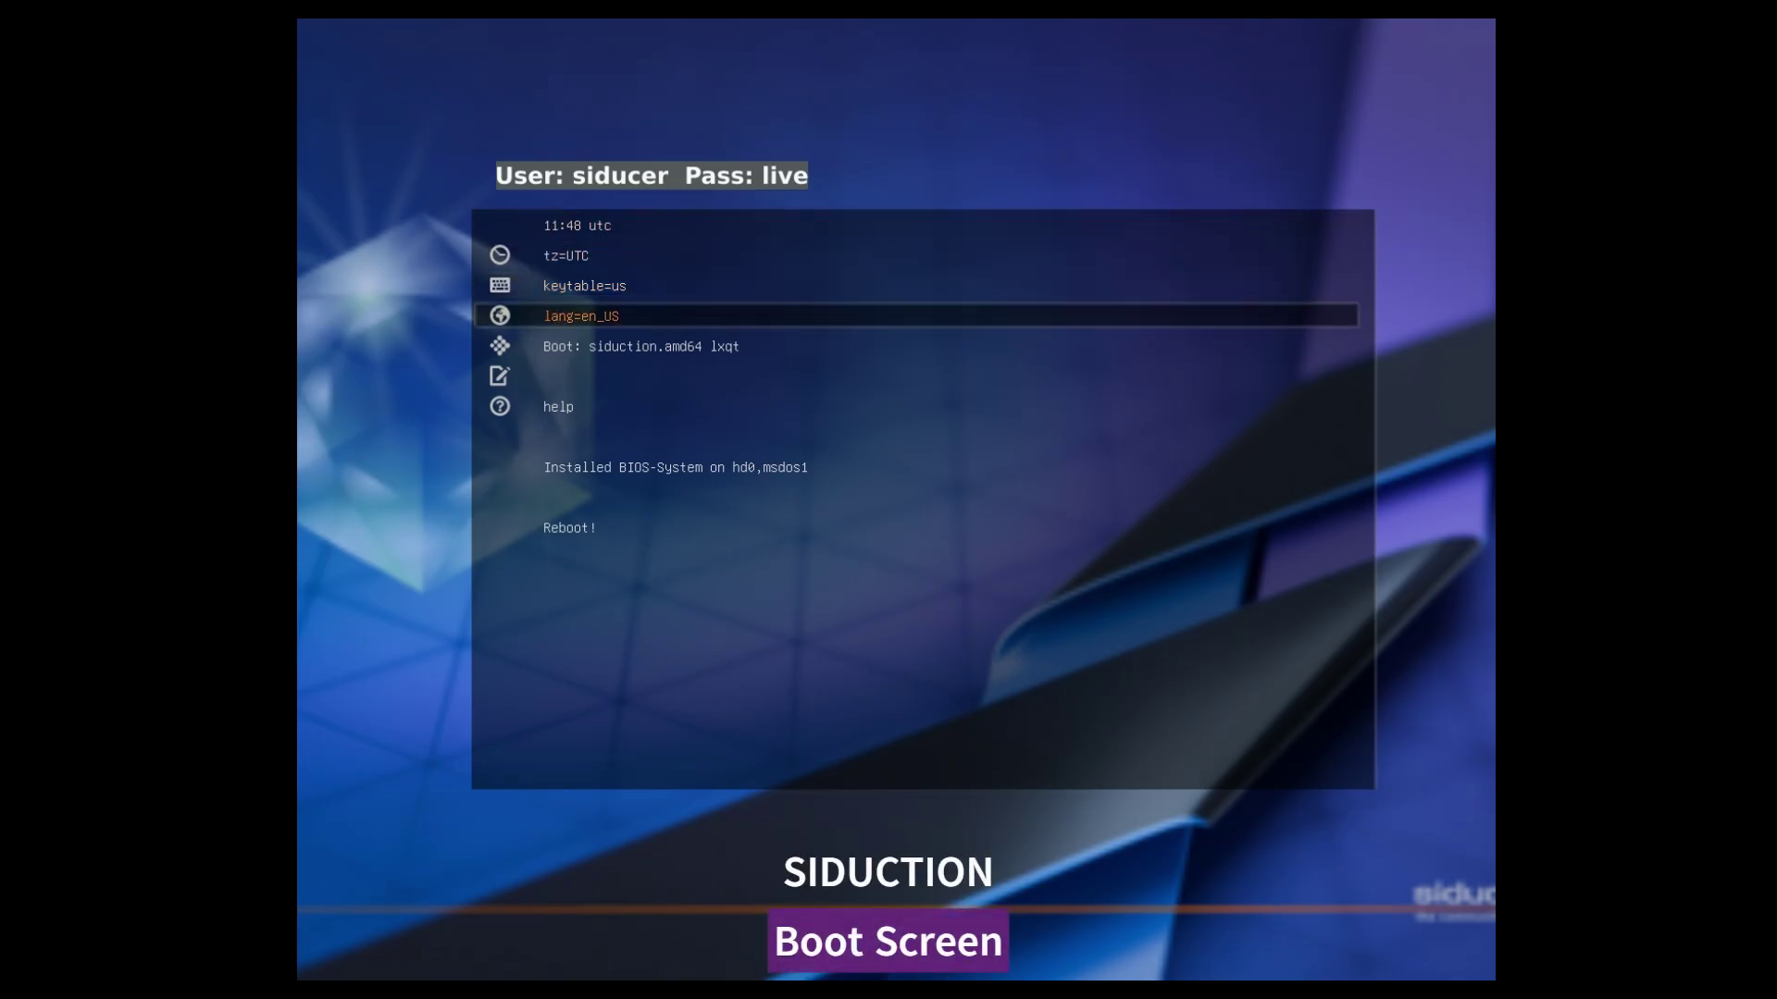
# Browse the boot menu, open and close the timezone and keyboard layout choices, then show help
pyautogui.press('Down')
pyautogui.press('Up')
pyautogui.press('Up')
pyautogui.press('Down')
pyautogui.press('Down')
pyautogui.press('Down')
pyautogui.press('Down')
pyautogui.press('Down')
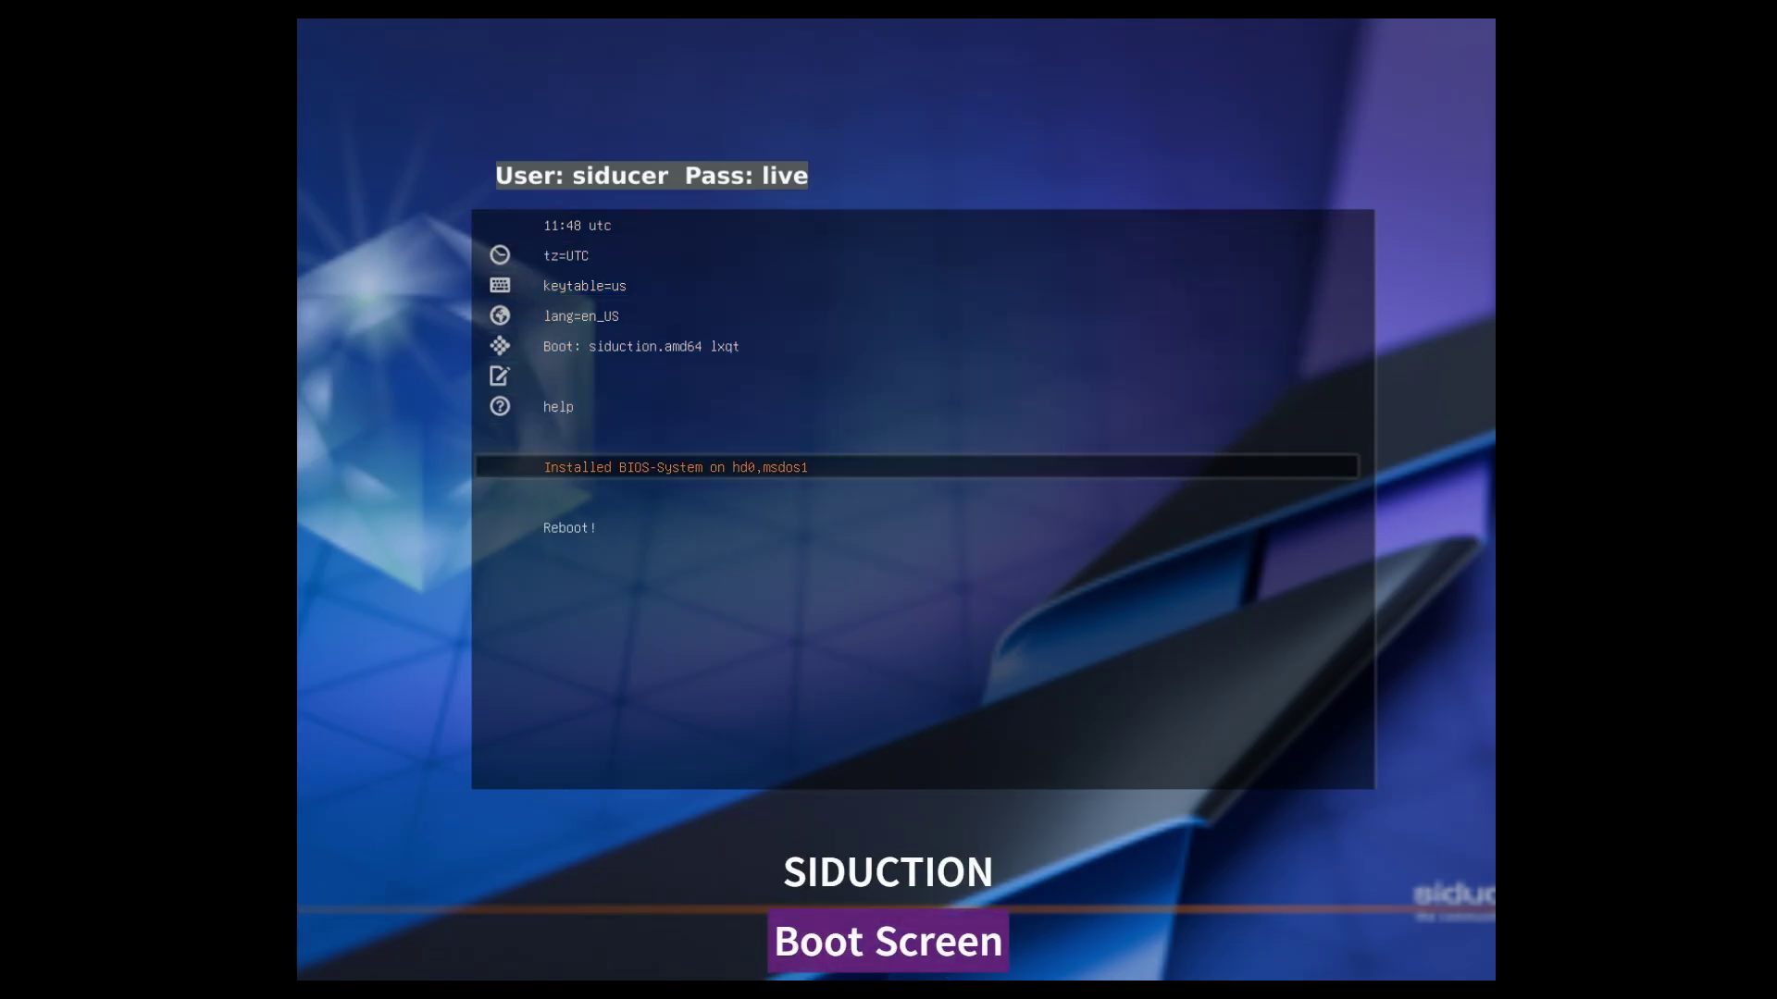
pyautogui.press('Up')
pyautogui.press('Up')
pyautogui.press('Up')
pyautogui.press('Up')
pyautogui.press('Up')
pyautogui.press('Up')
pyautogui.press('Up')
pyautogui.press('Up')
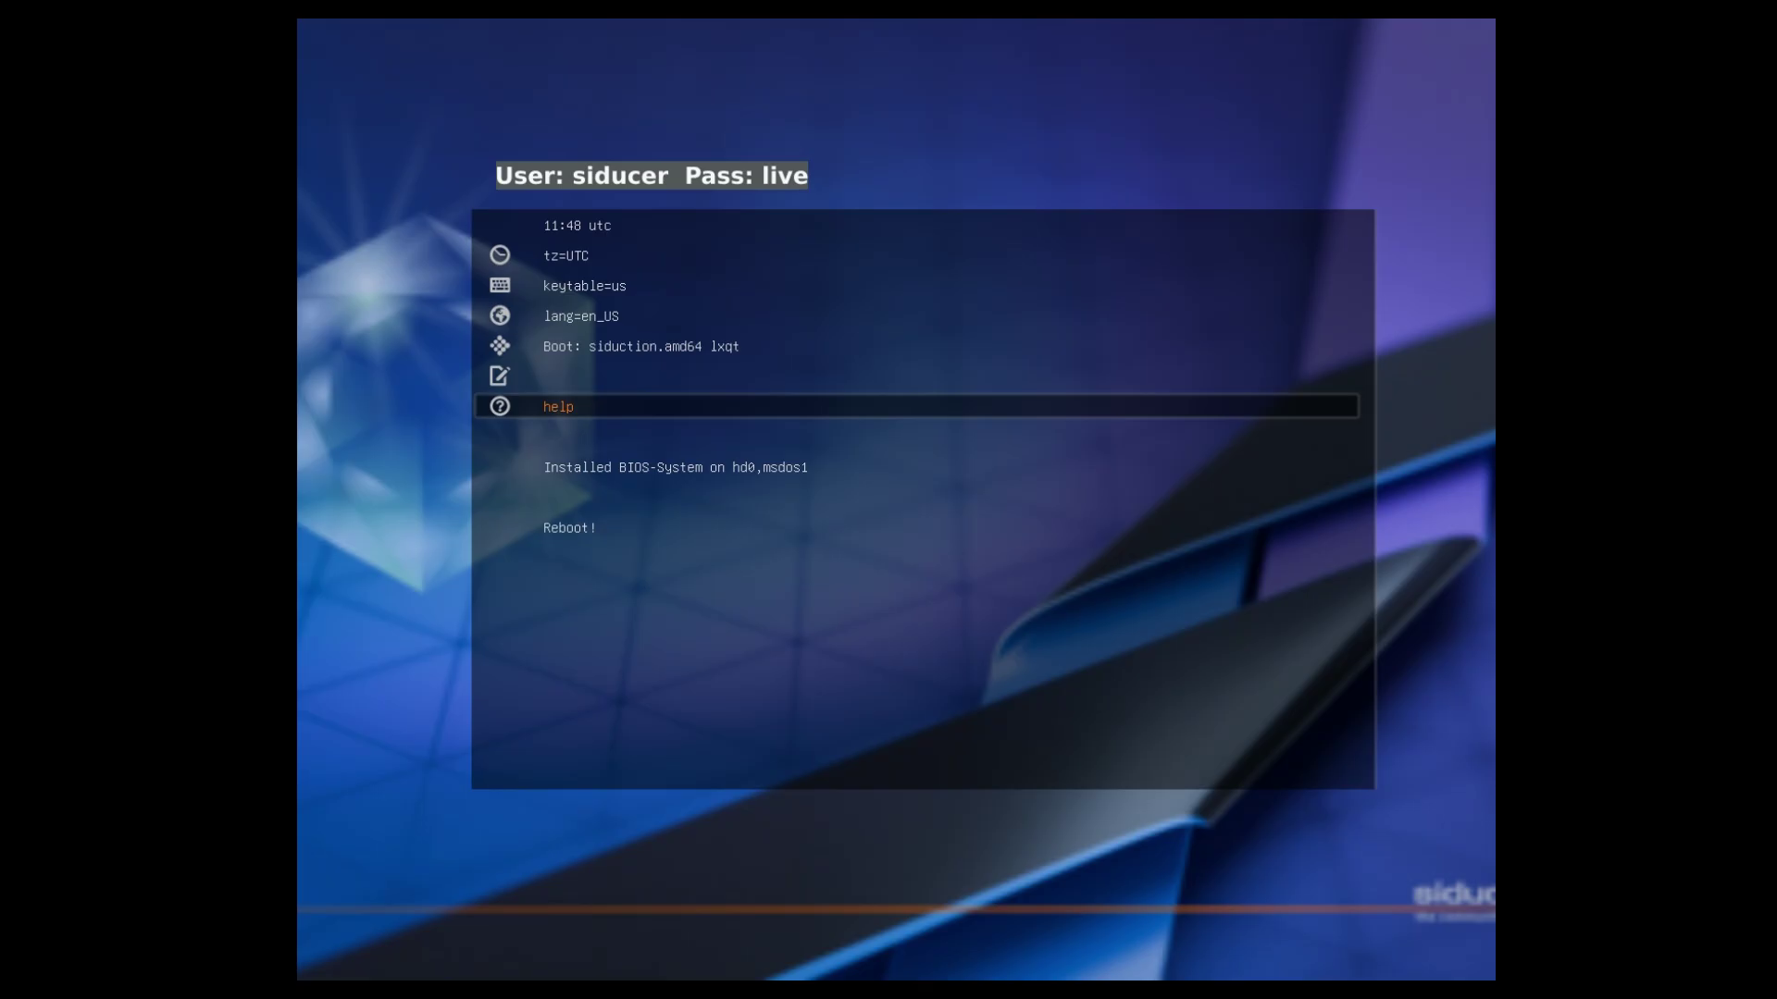
pyautogui.press('Down')
pyautogui.press('Return')
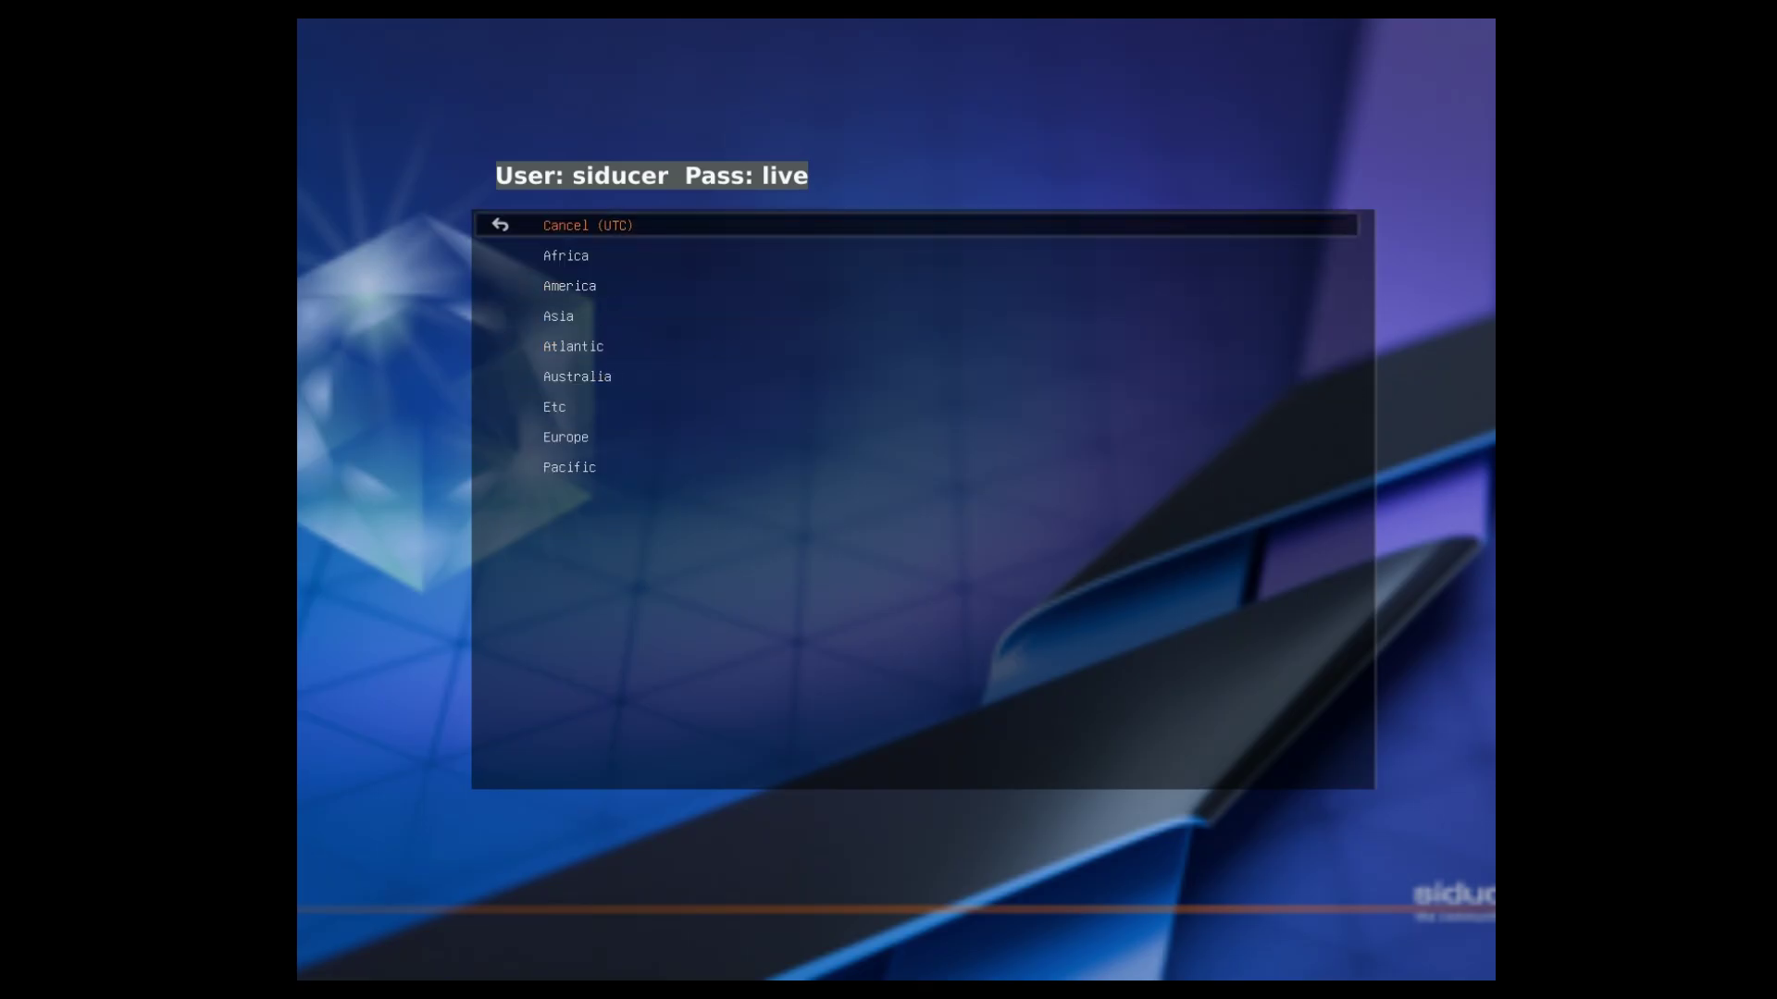
pyautogui.press('Return')
pyautogui.press('Up')
pyautogui.press('Return')
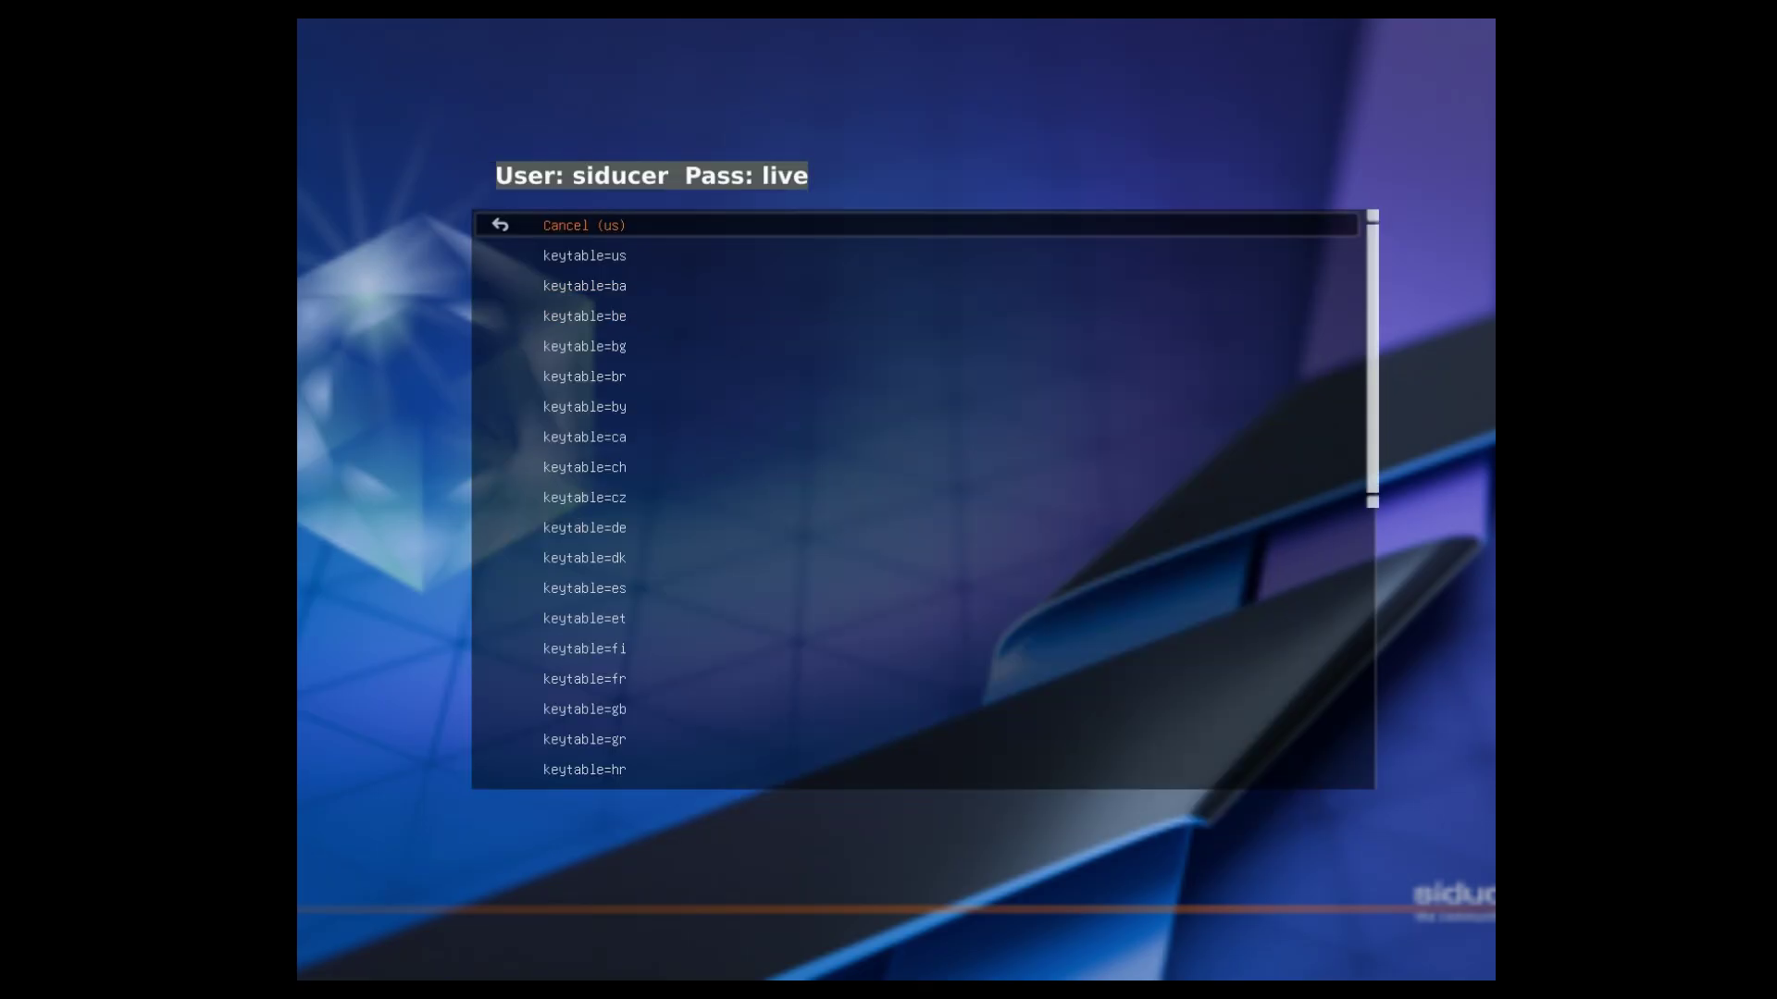
pyautogui.press('Return')
pyautogui.press('Return')
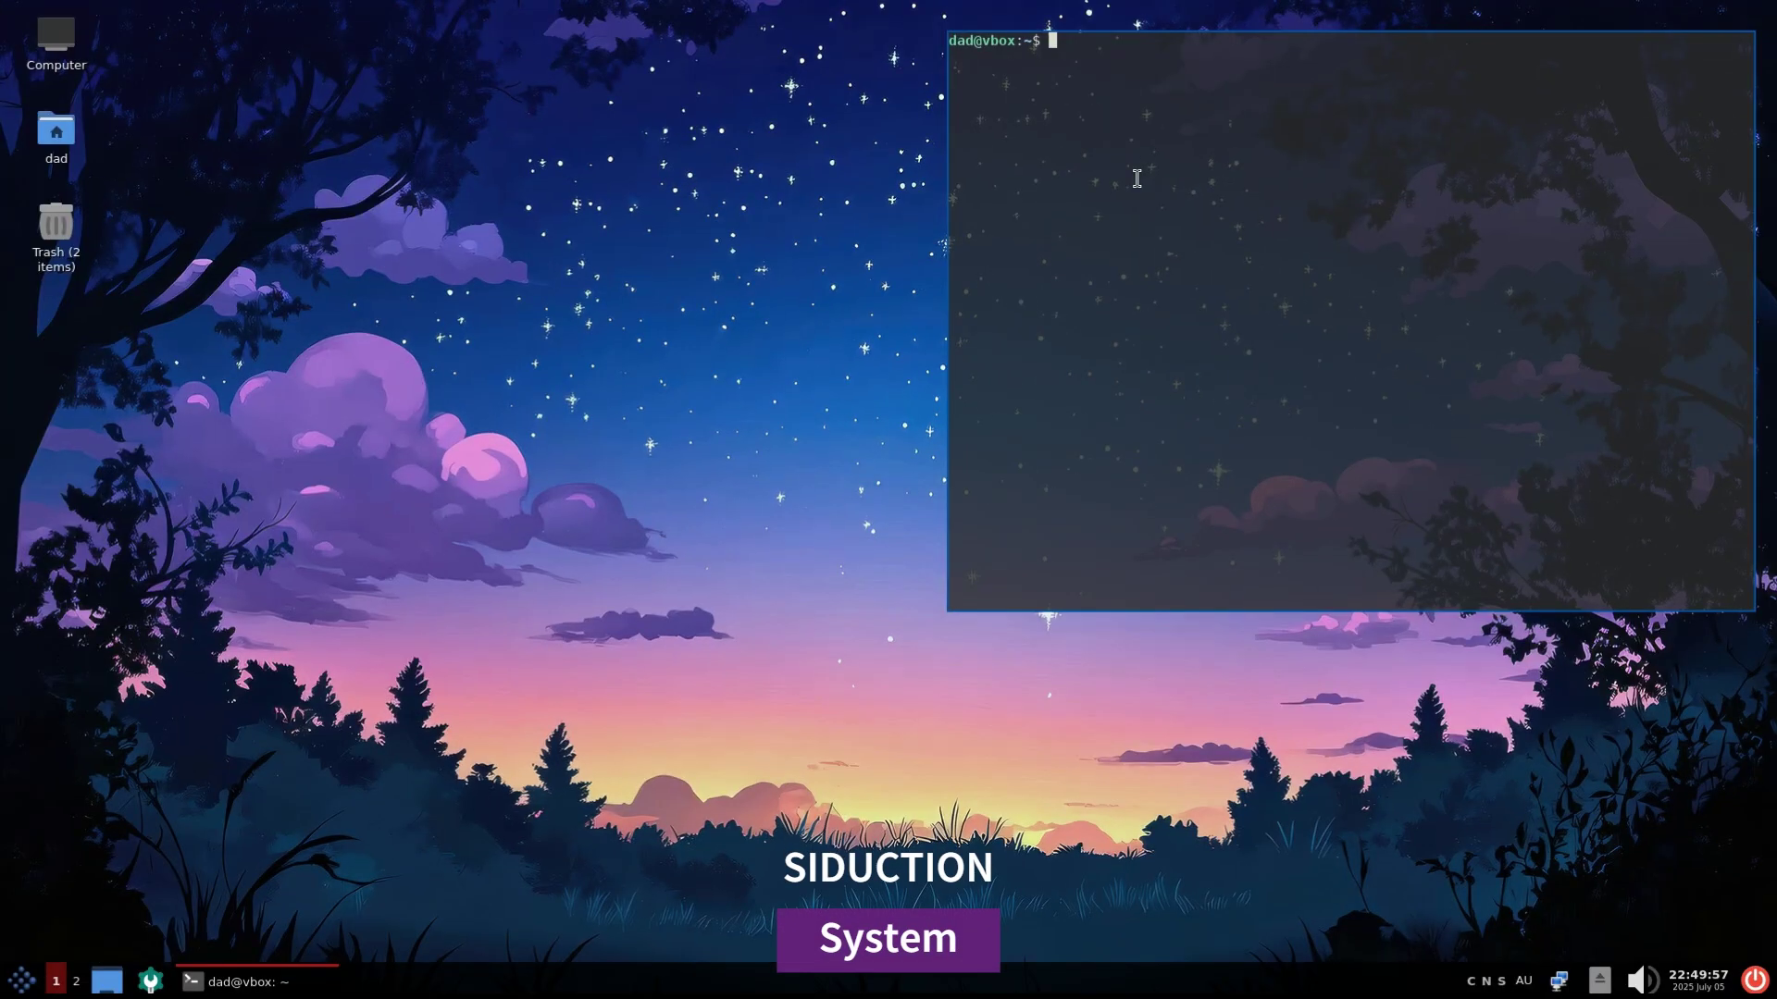
# Run neofetch and open the icon theme choices in the Configuration Center's Appearance settings
pyautogui.write('neofetch')
pyautogui.press('Return')
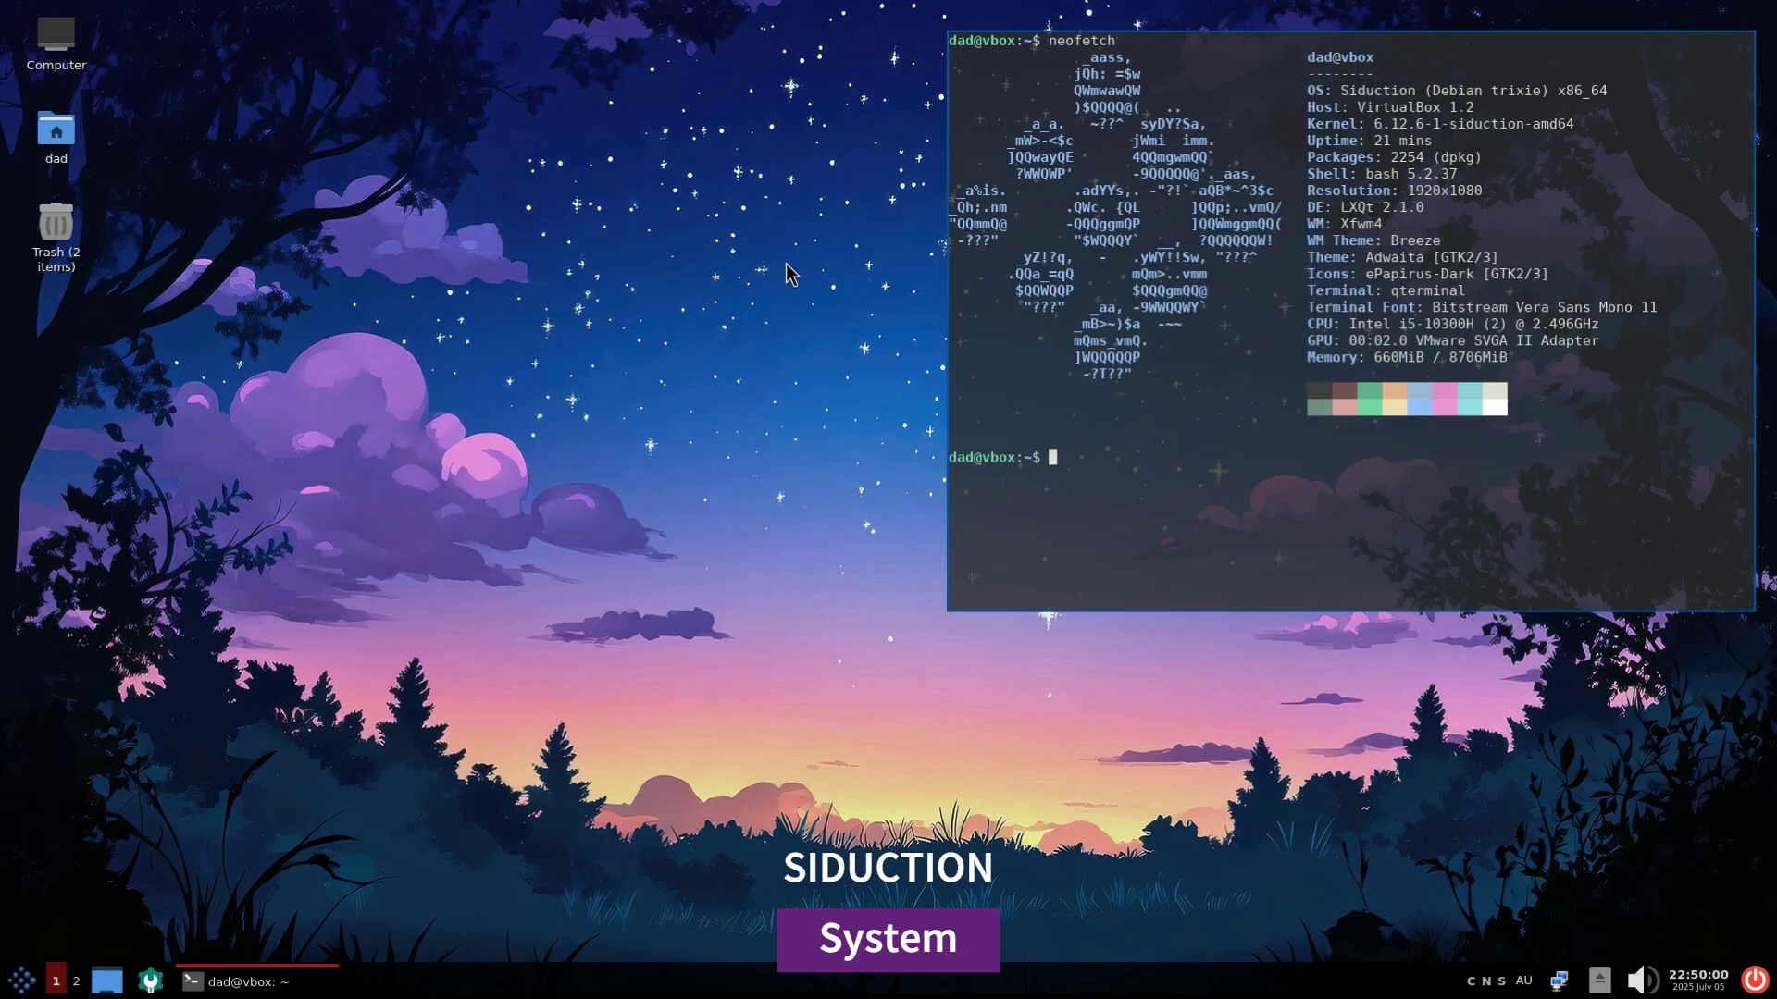
pyautogui.click(151, 981)
pyautogui.click(84, 93)
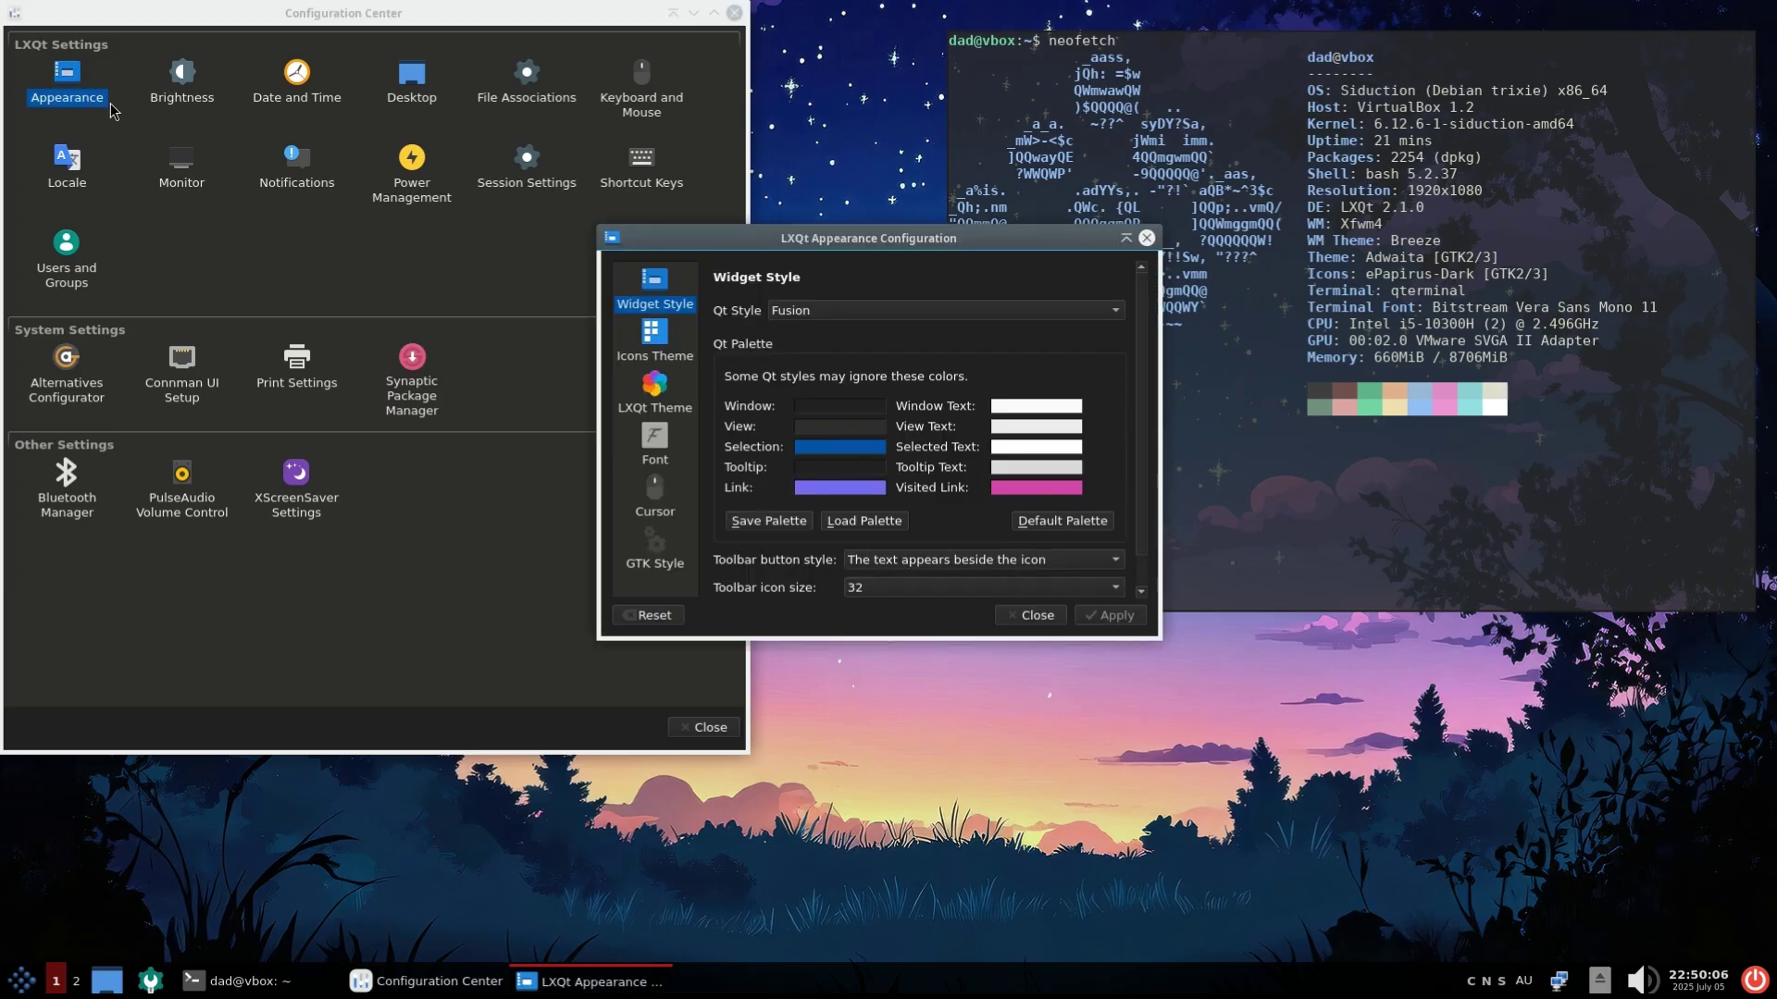
pyautogui.click(654, 342)
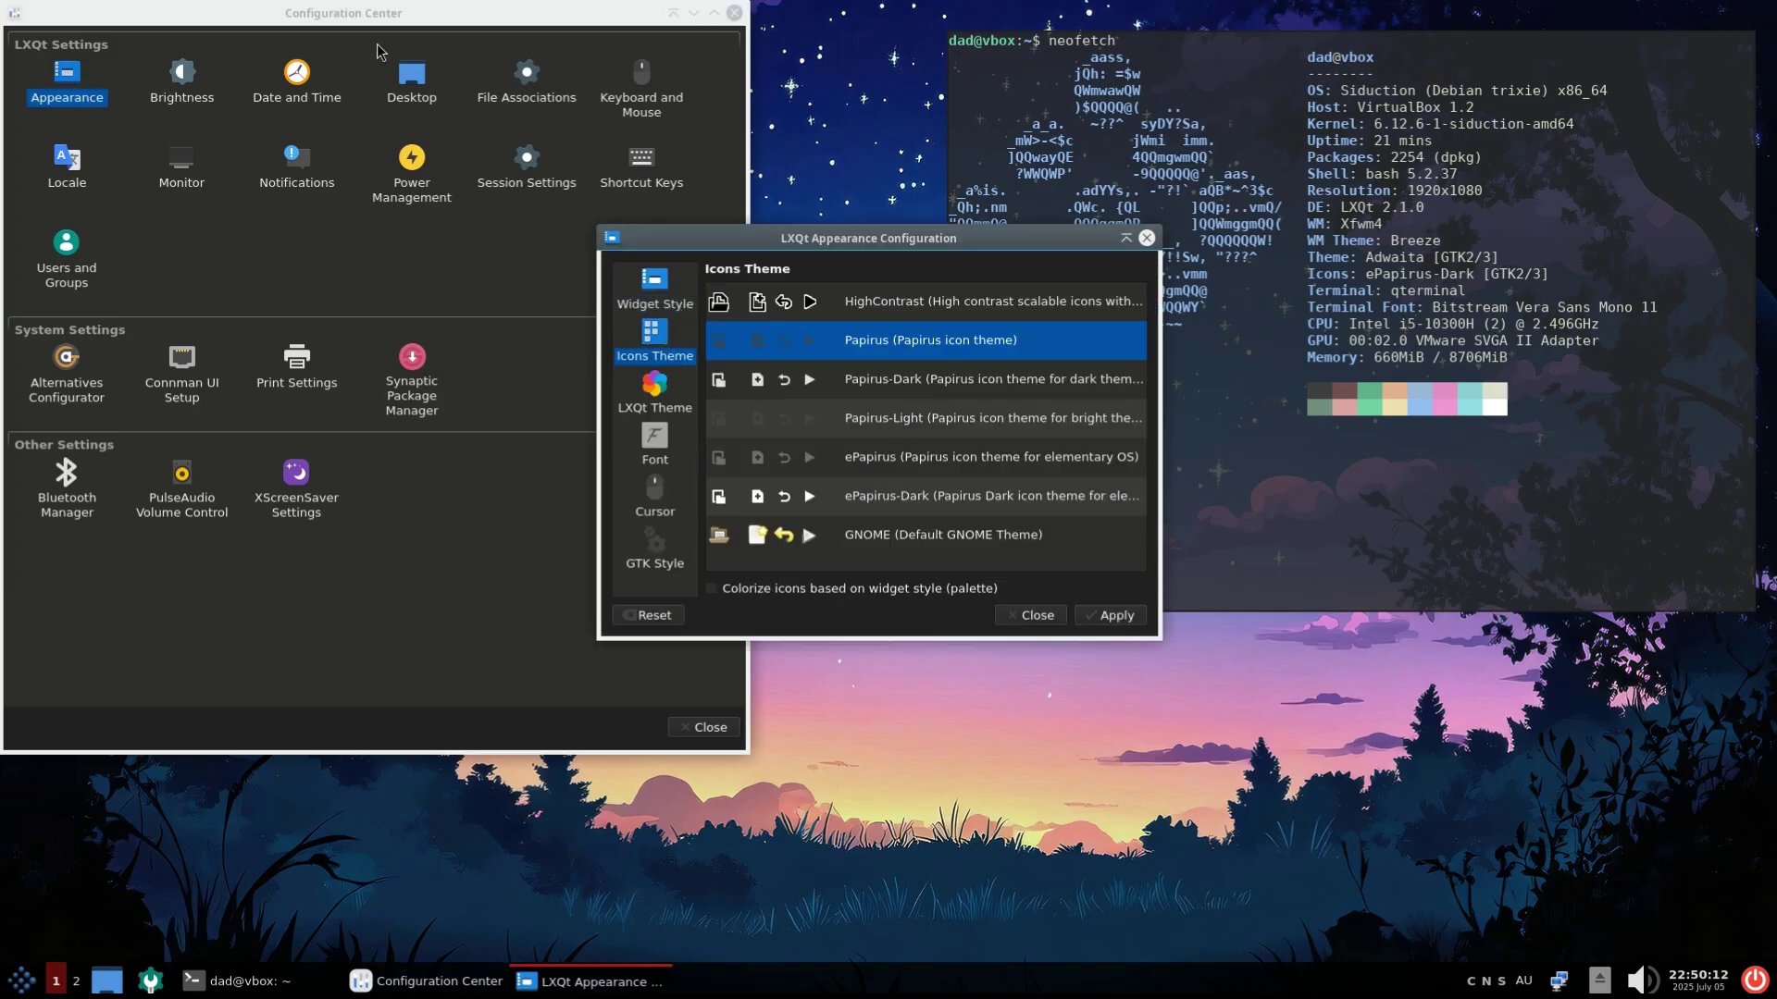
pyautogui.moveTo(378, 15); pyautogui.dragTo(1539, 152)
# Try the GNOME icon theme, then apply Papirus as the icon theme
pyautogui.click(1038, 546)
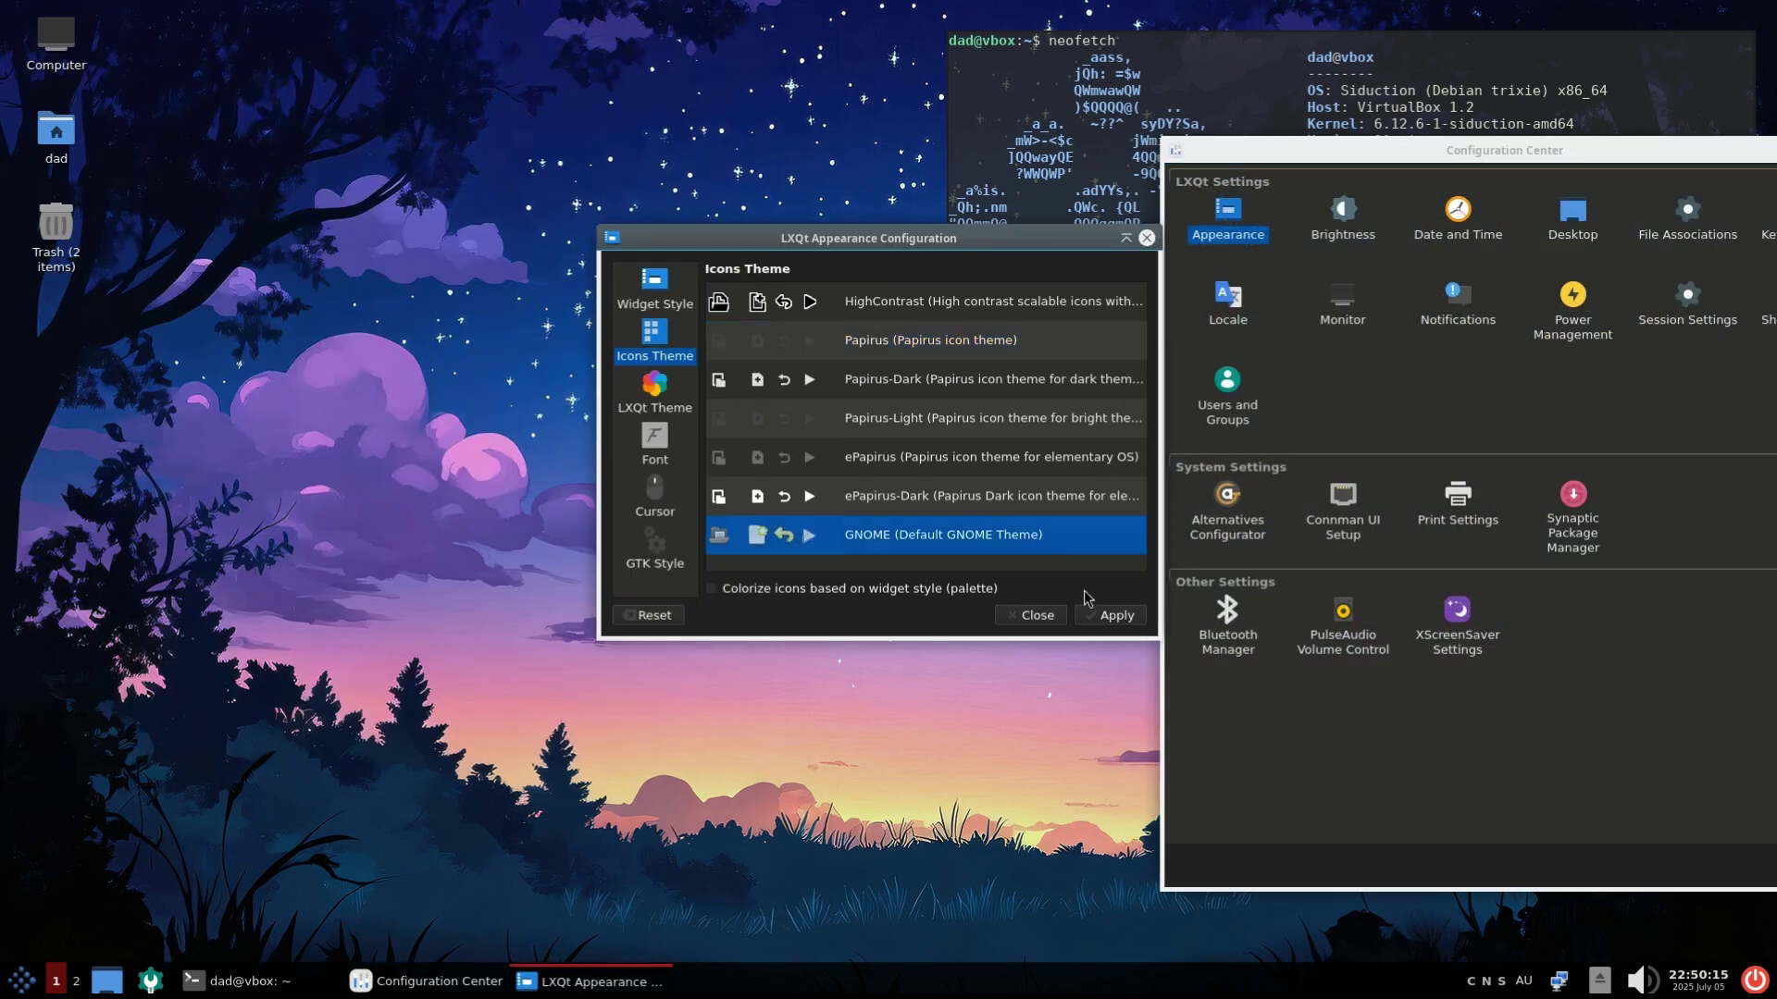
pyautogui.click(1103, 616)
pyautogui.click(964, 344)
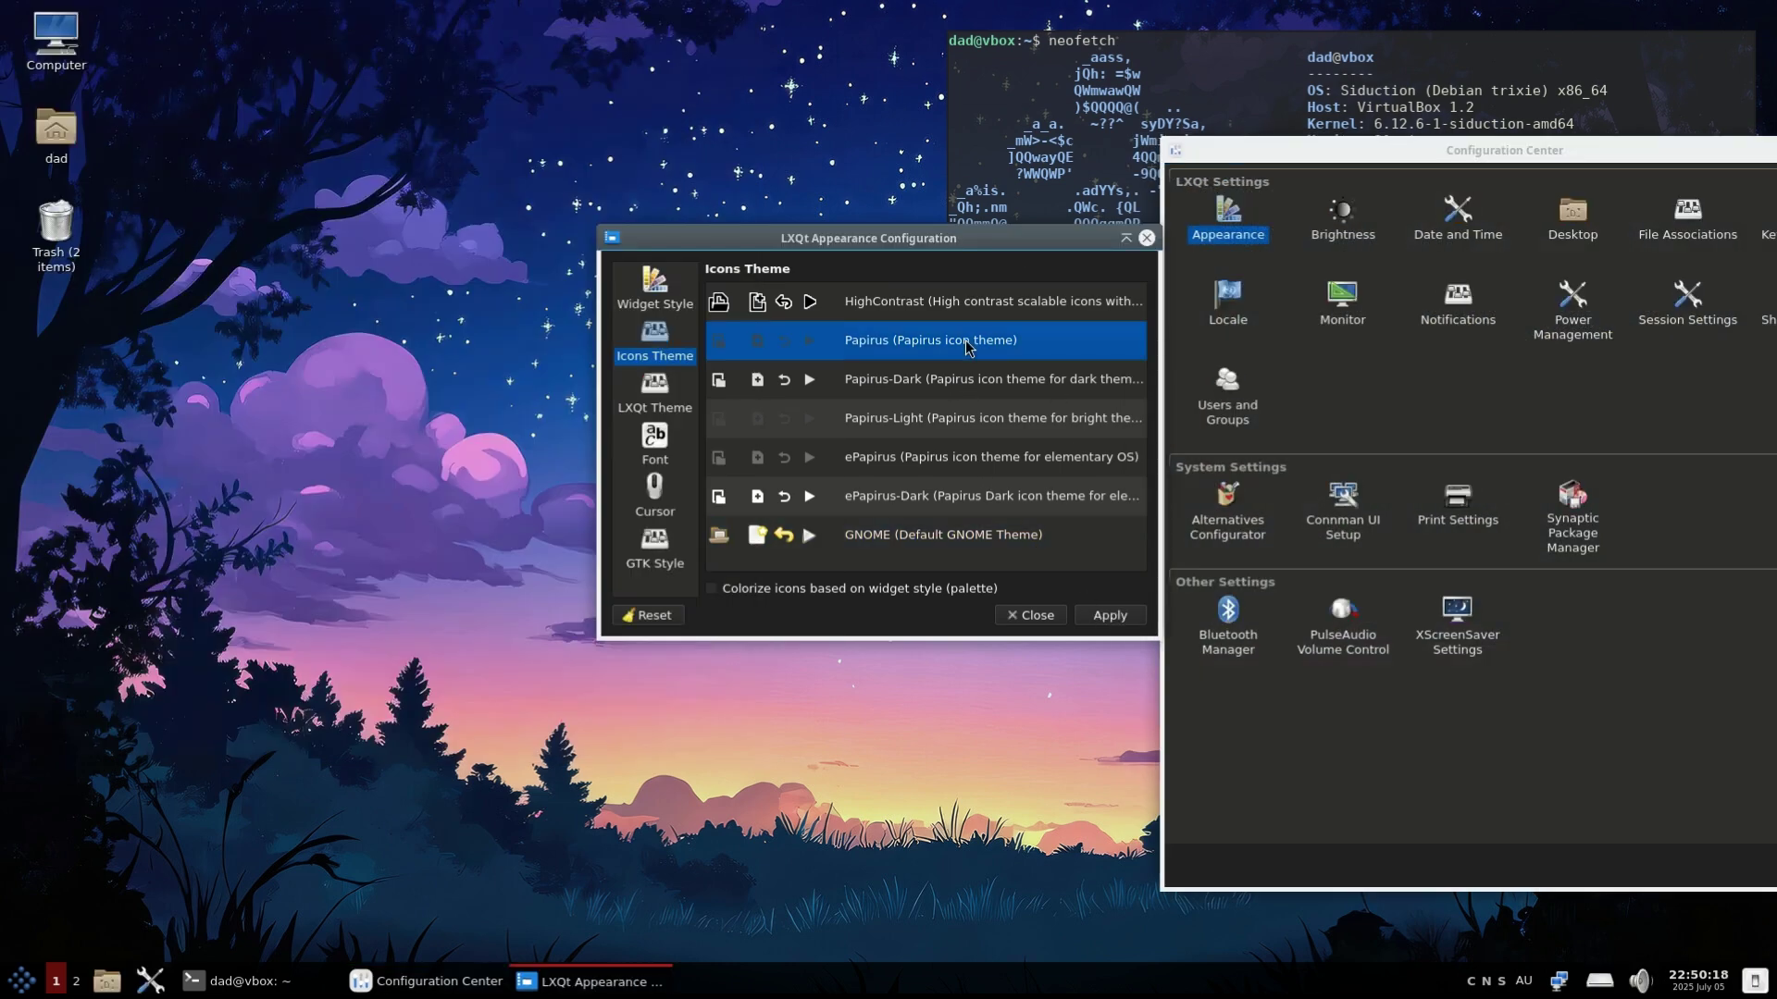
pyautogui.click(1111, 616)
# Preview the Light LXQt theme, reapply Shine-on, and close the appearance settings
pyautogui.click(676, 396)
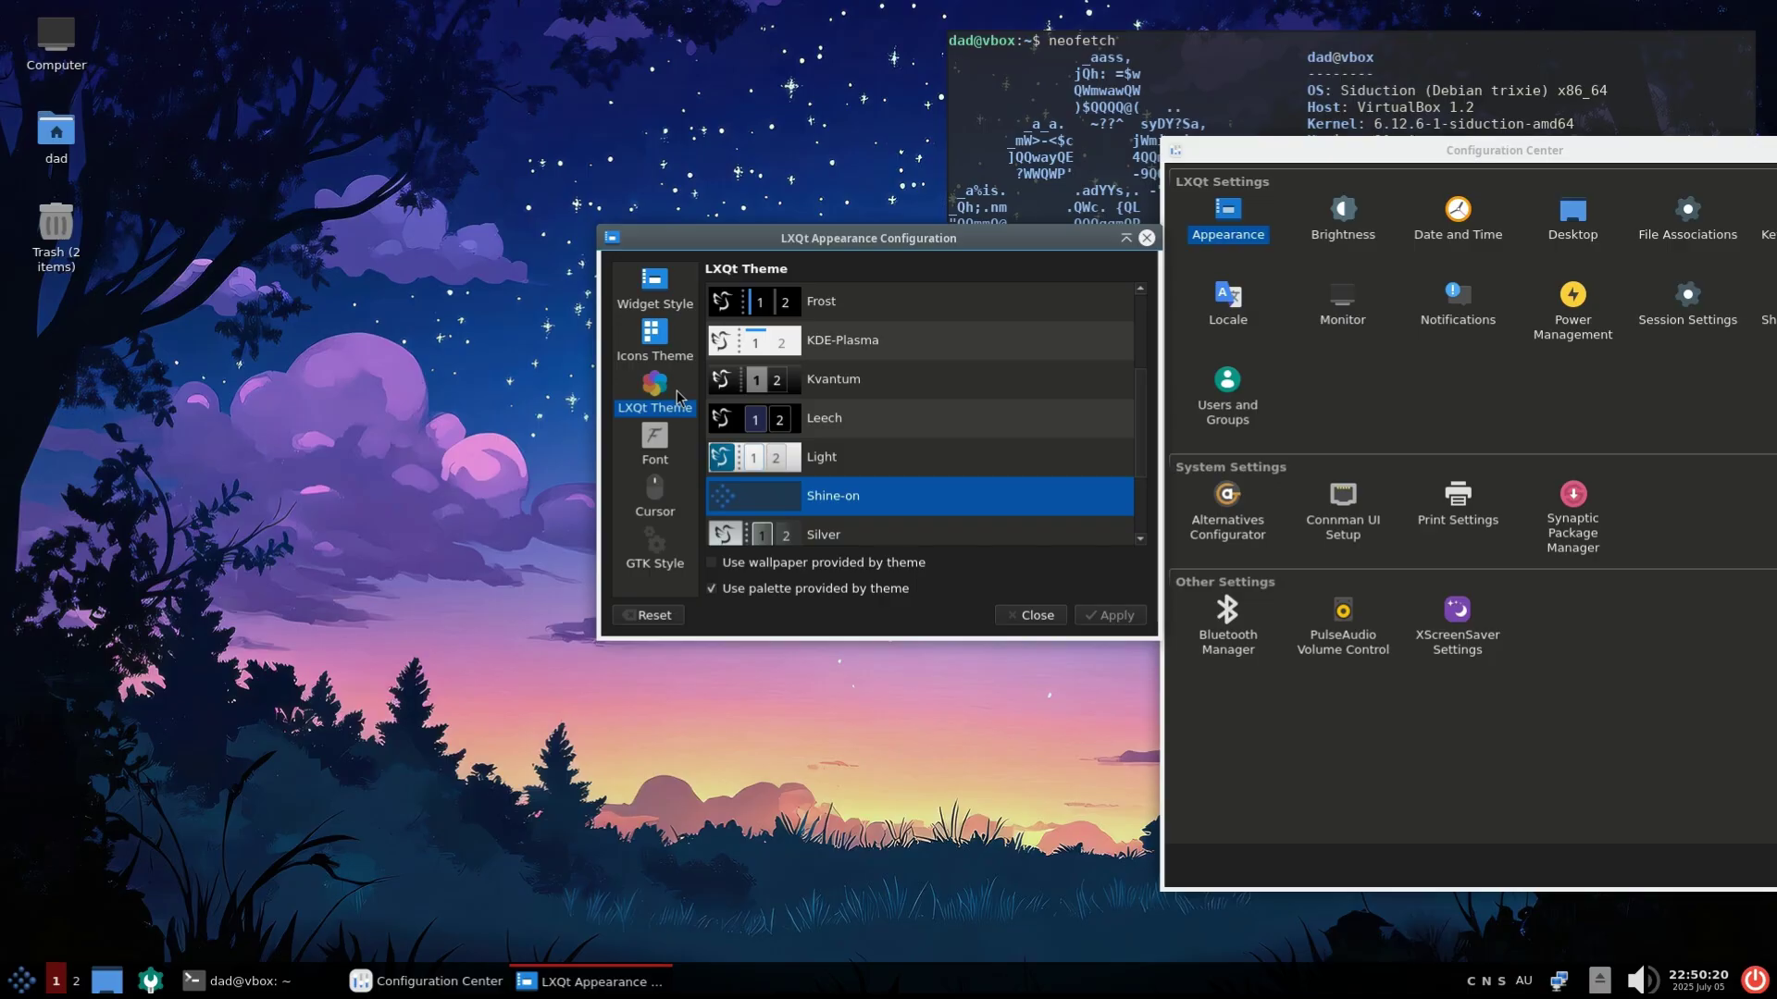
pyautogui.click(814, 458)
pyautogui.click(1116, 617)
pyautogui.click(912, 508)
pyautogui.click(1094, 617)
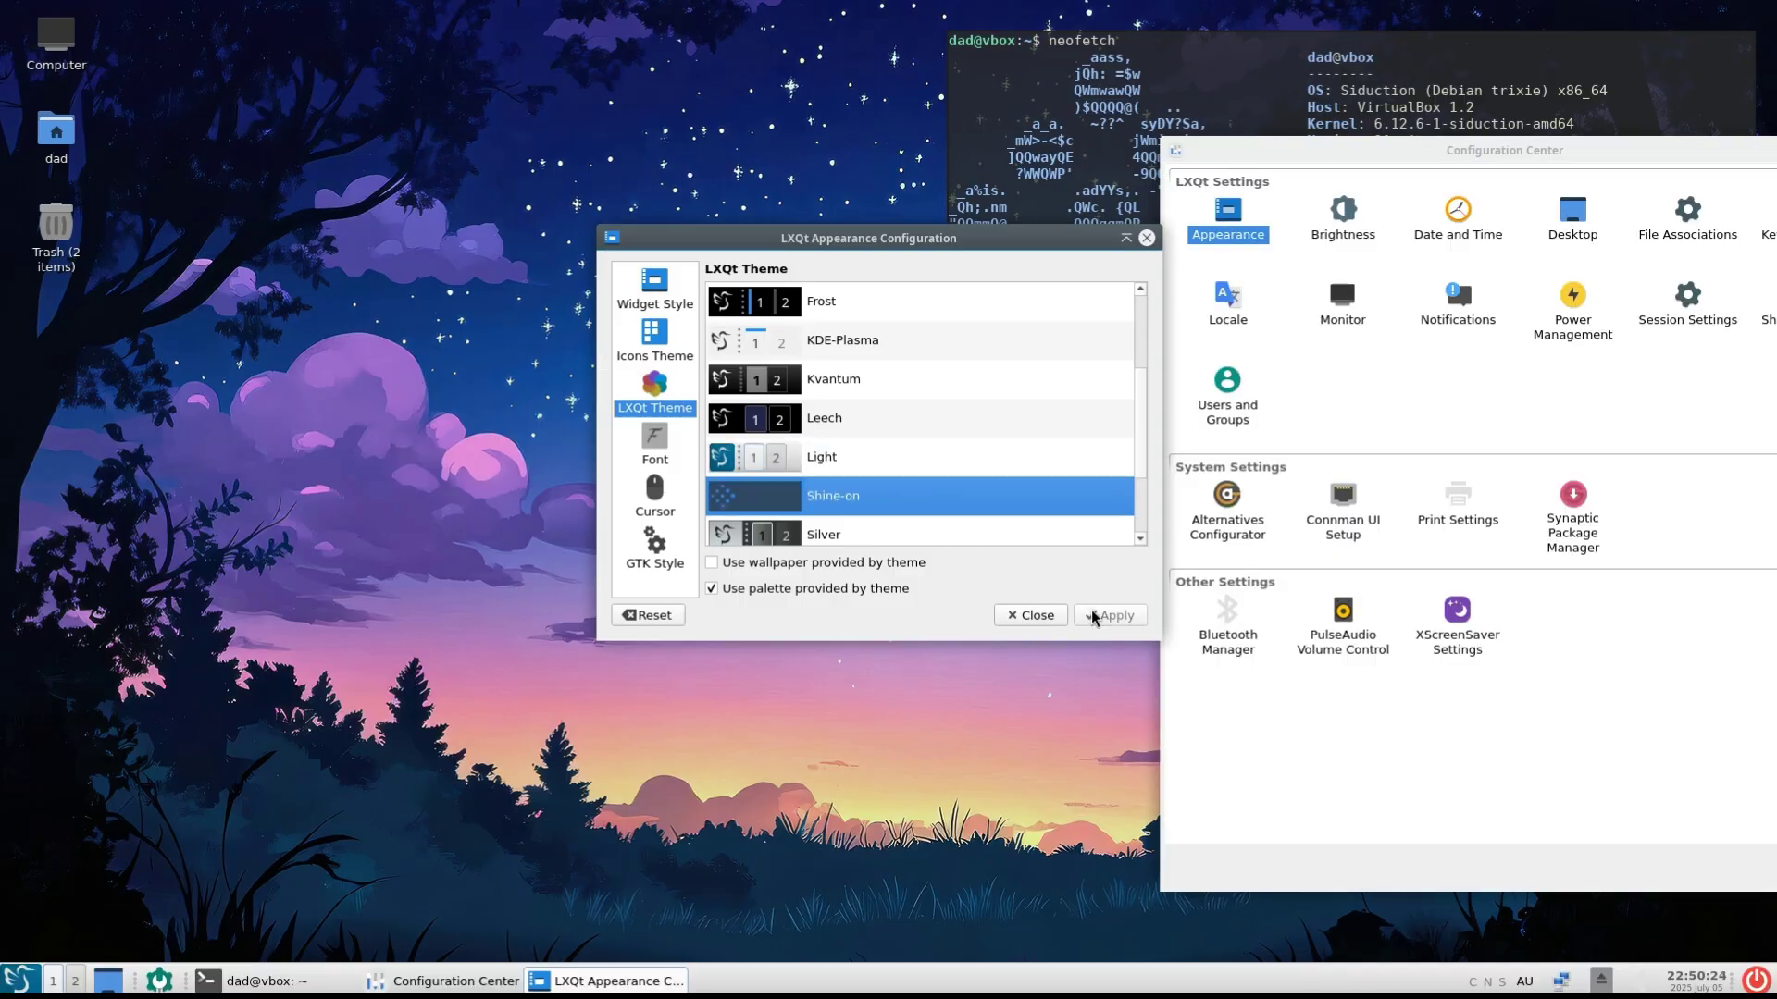
pyautogui.click(1042, 620)
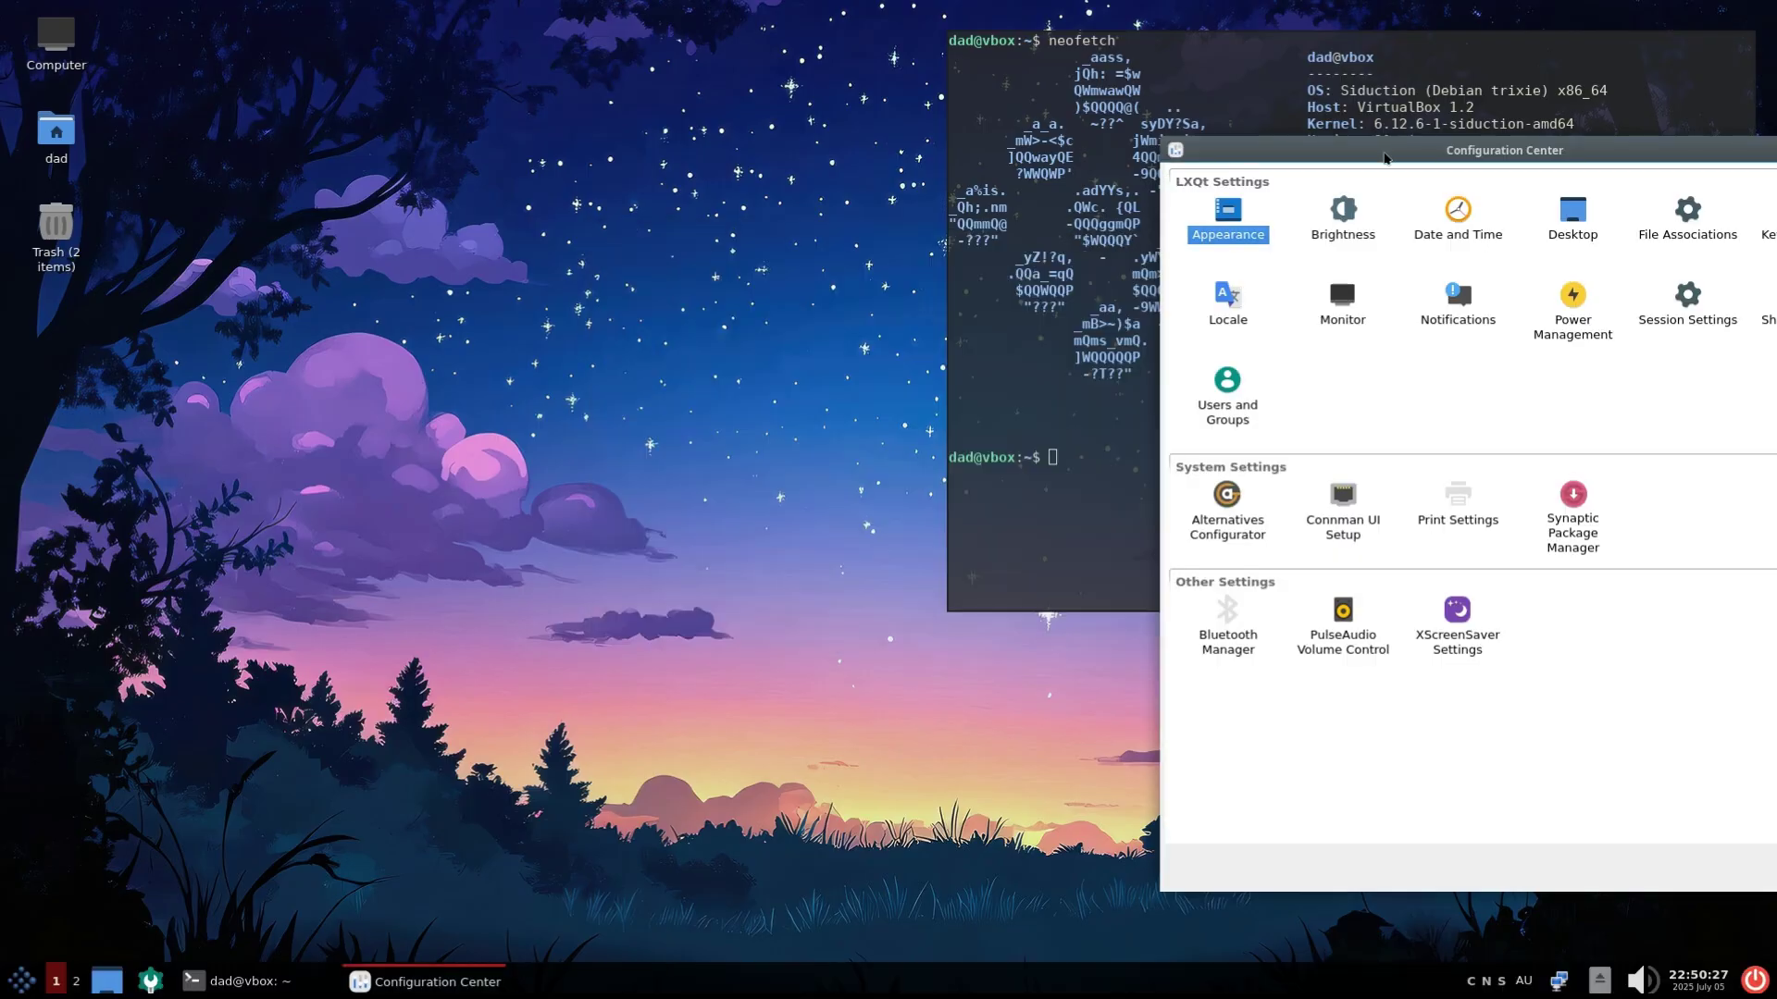
pyautogui.moveTo(1384, 157); pyautogui.dragTo(669, 196)
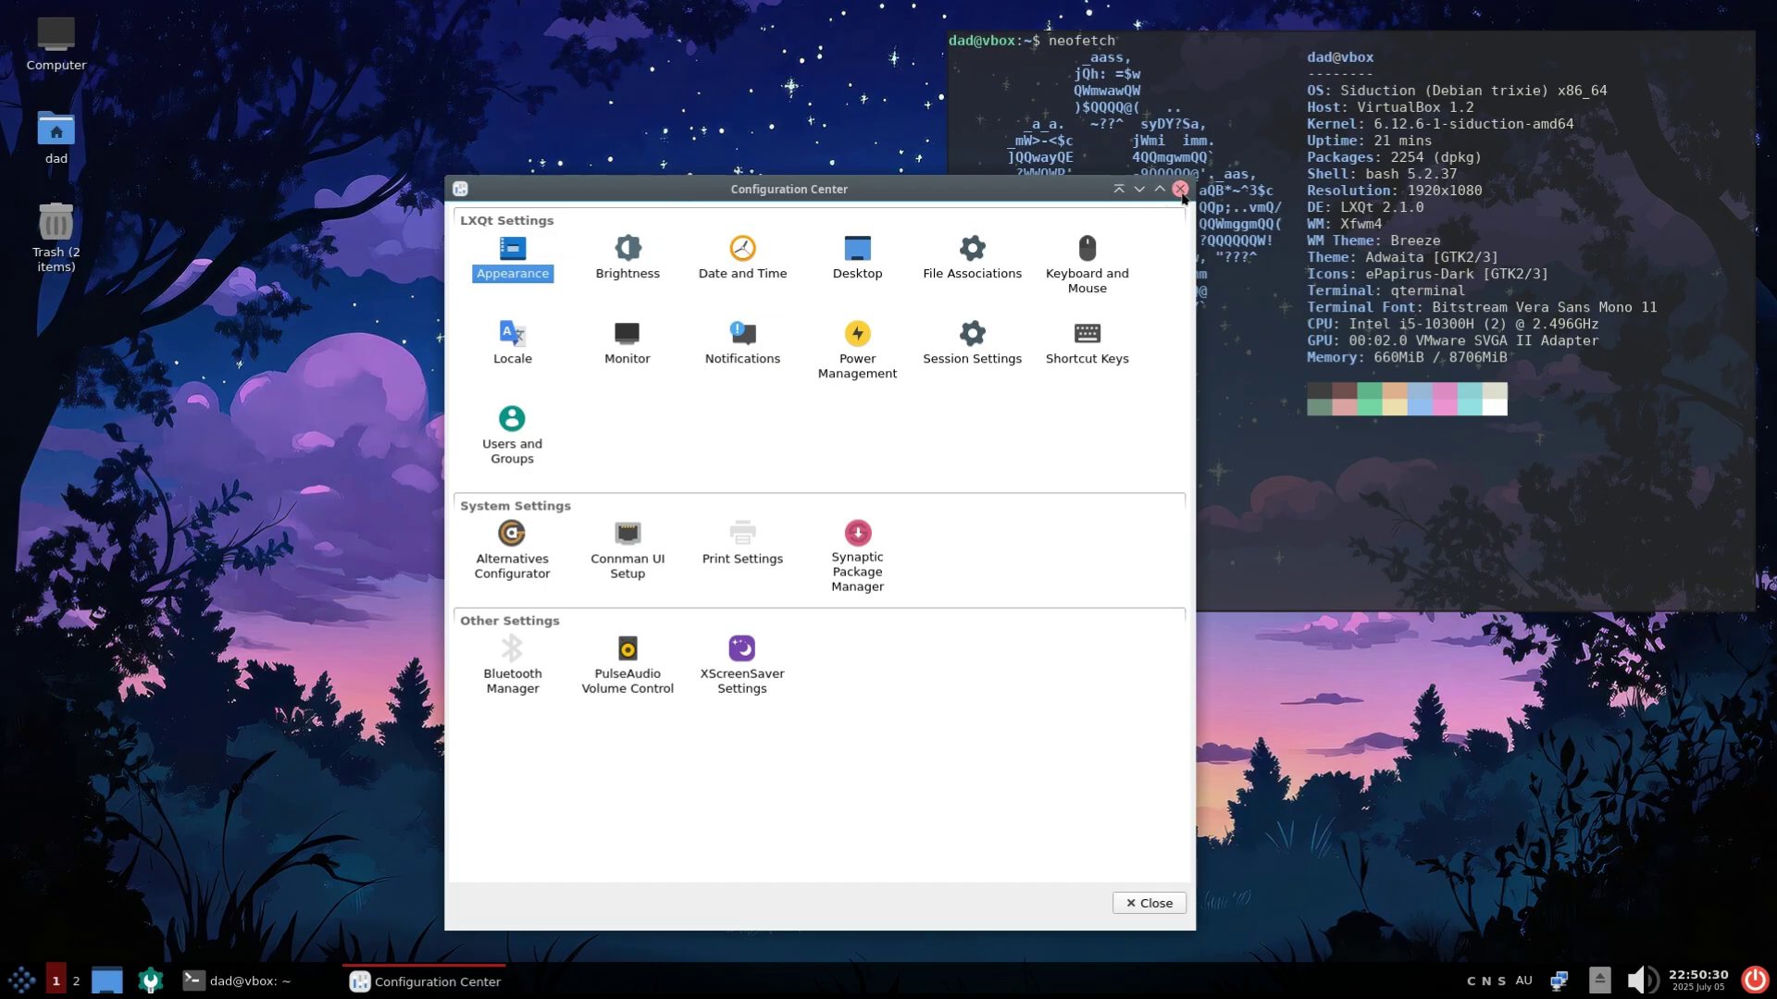
# Close the Configuration Center and show the home folder in Icon View
pyautogui.click(1180, 190)
pyautogui.doubleClick(57, 130)
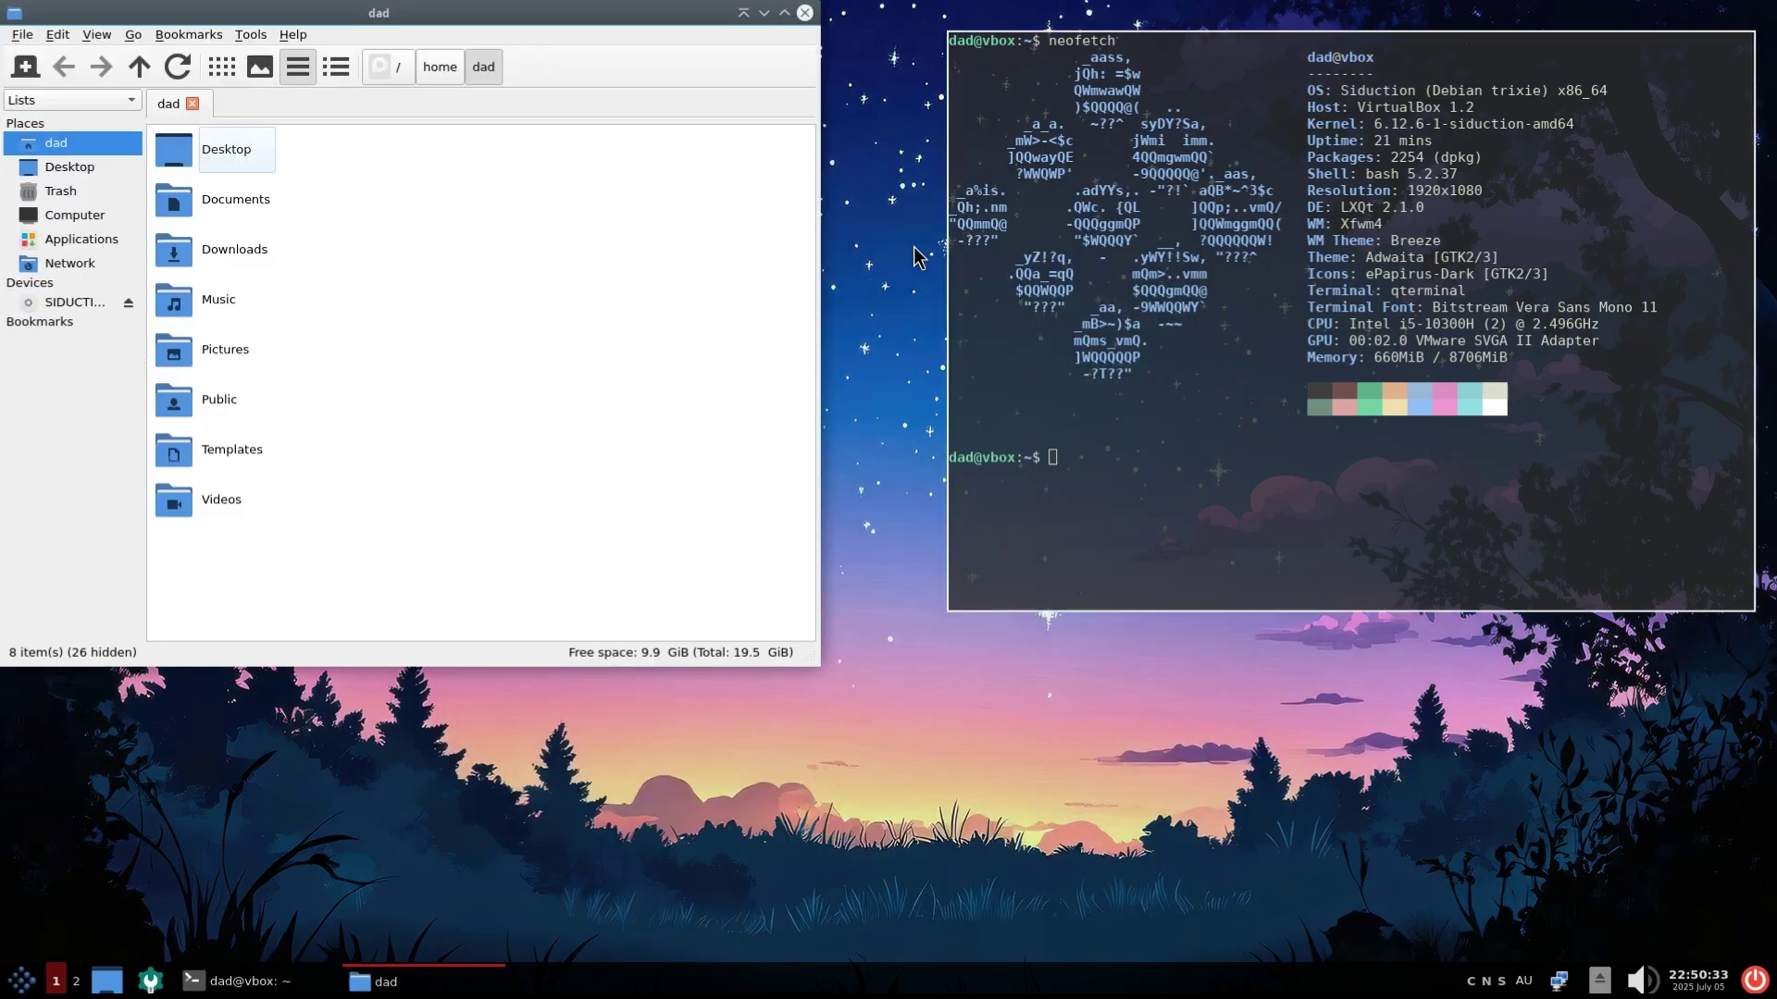
pyautogui.click(96, 34)
pyautogui.moveTo(139, 163)
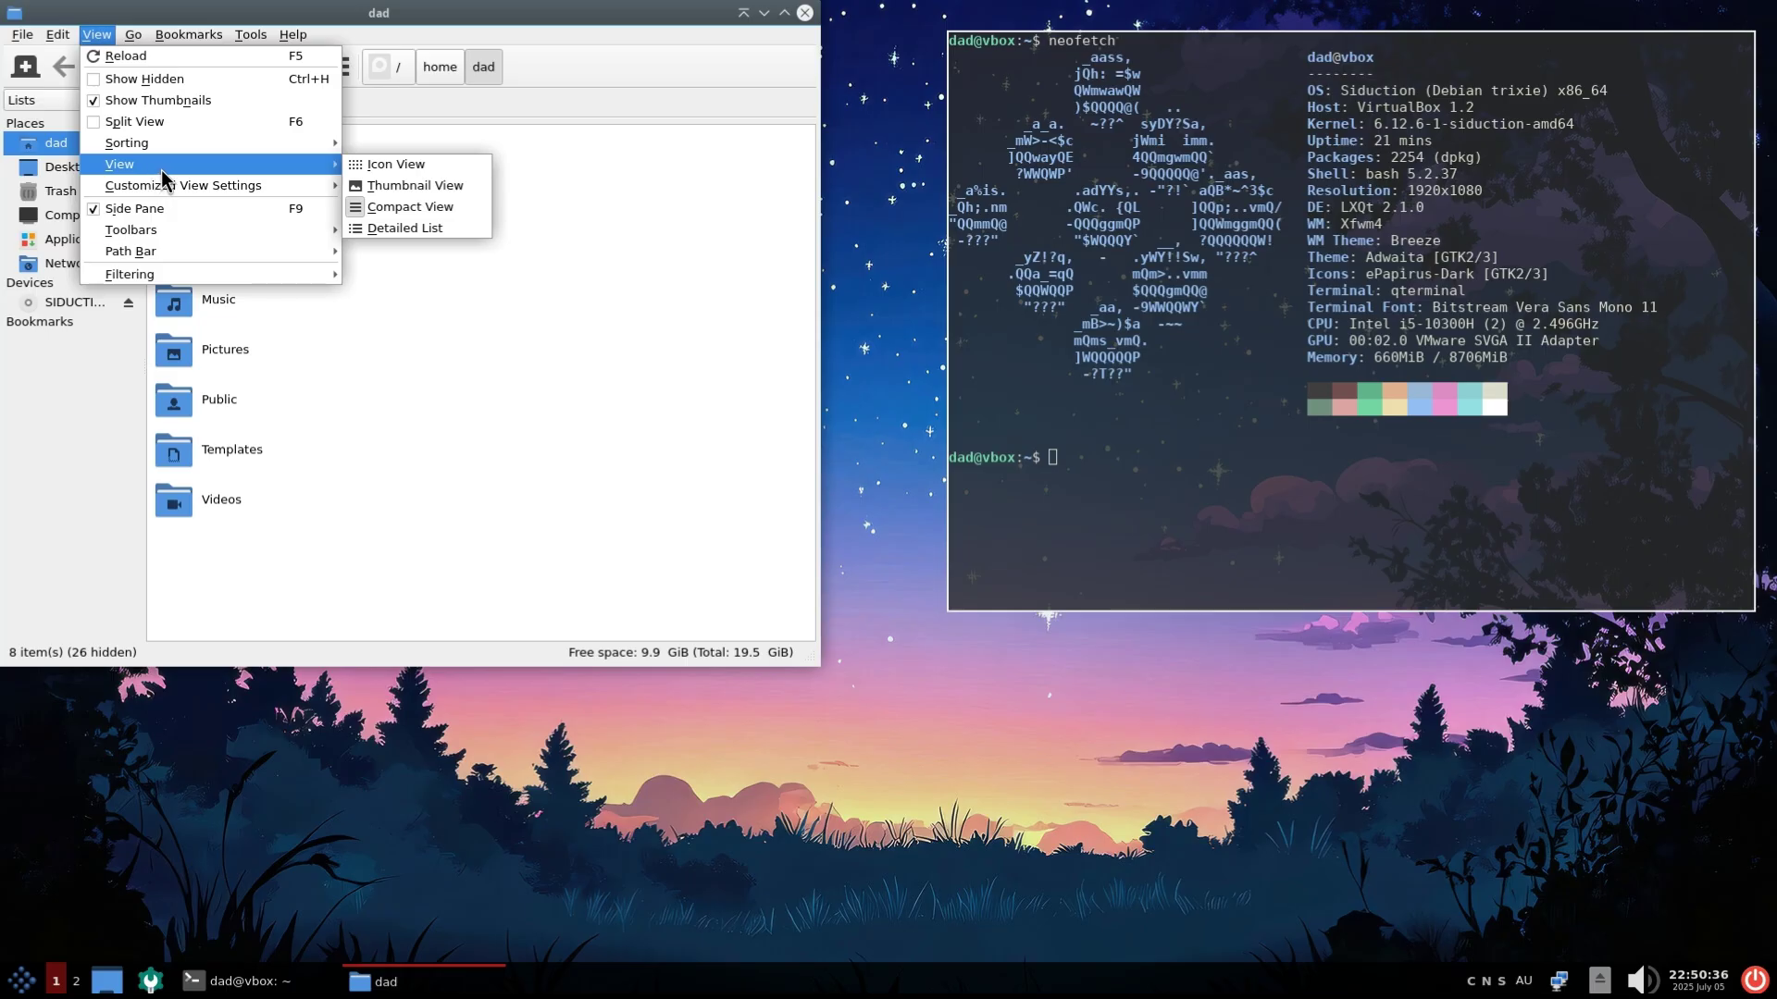
pyautogui.click(391, 166)
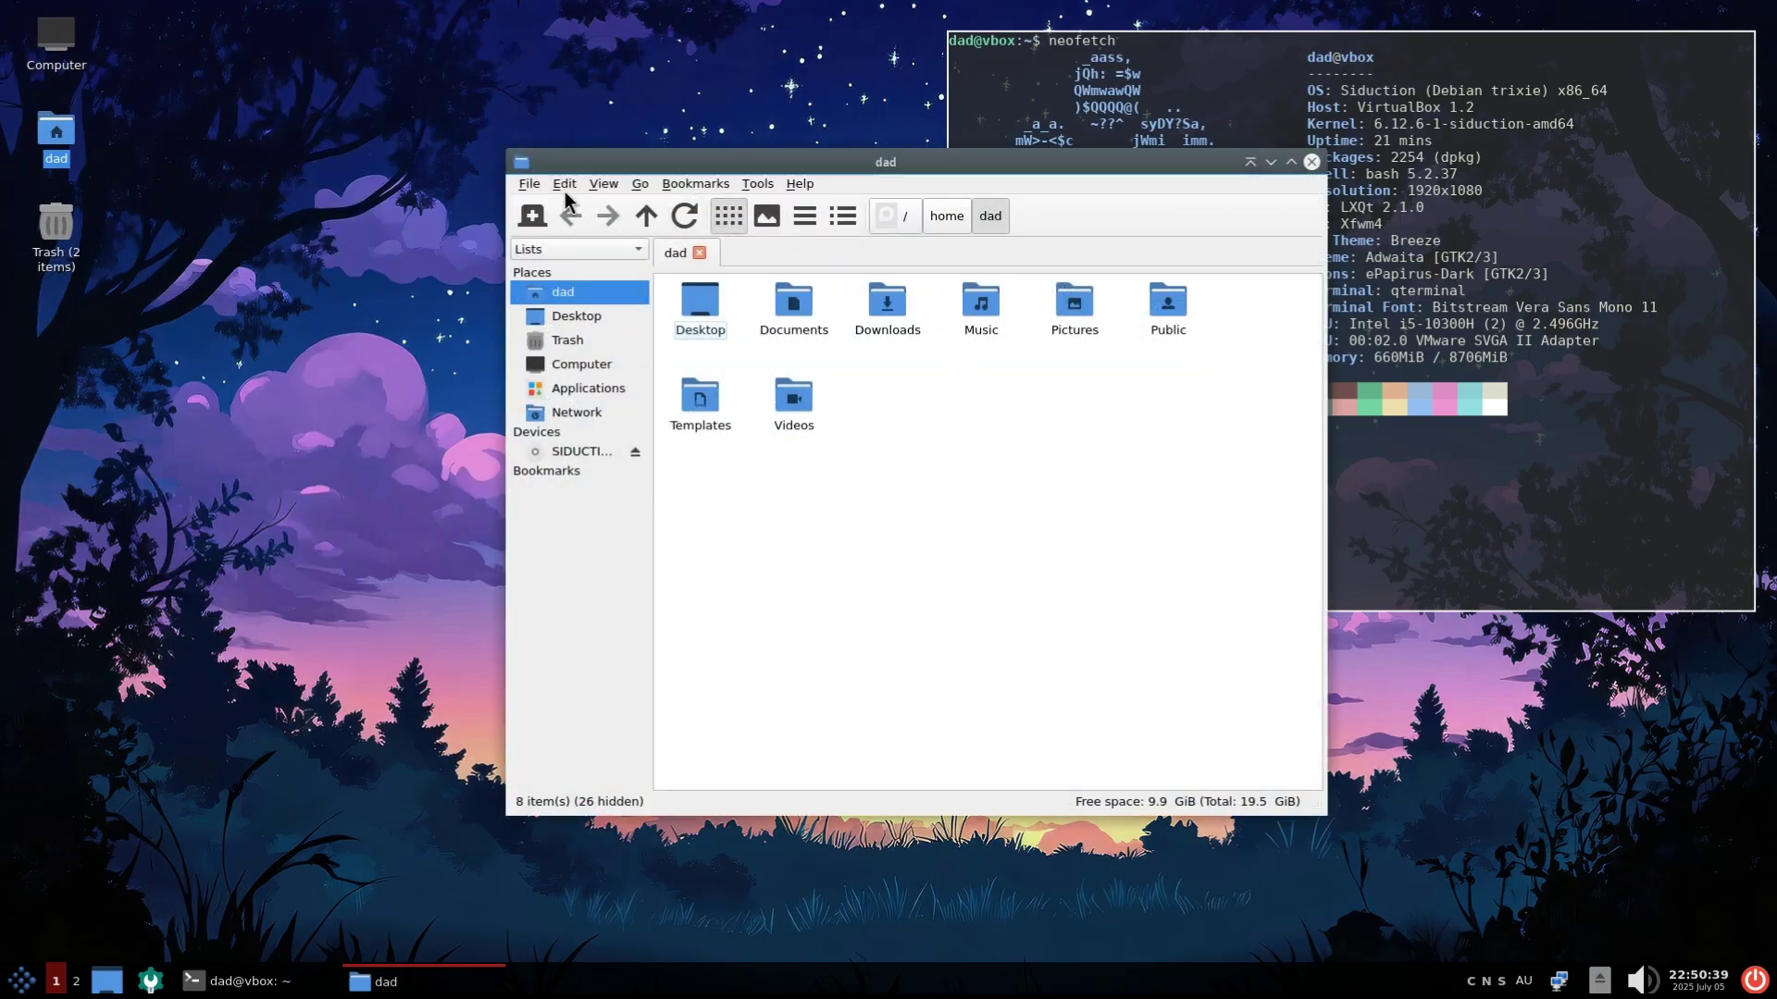
# Set the file manager's big icon size to 64 x 64 in Display preferences
pyautogui.click(606, 184)
pyautogui.moveTo(564, 184)
pyautogui.click(589, 398)
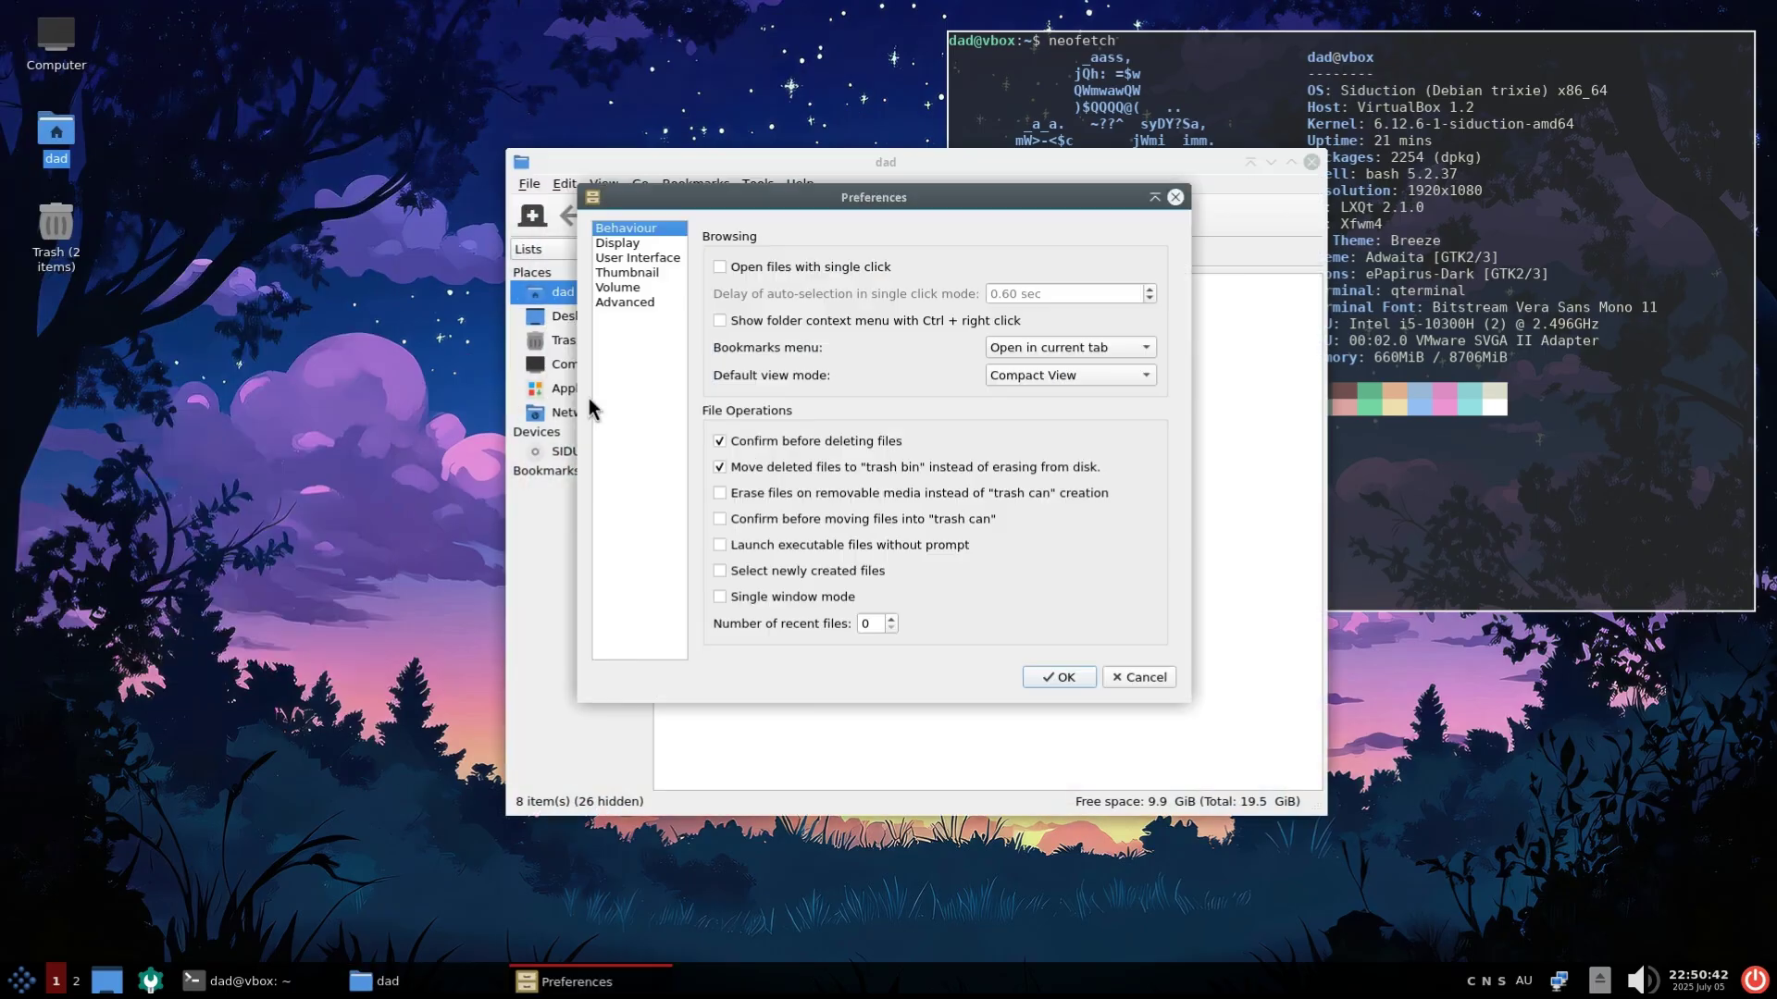
pyautogui.click(639, 258)
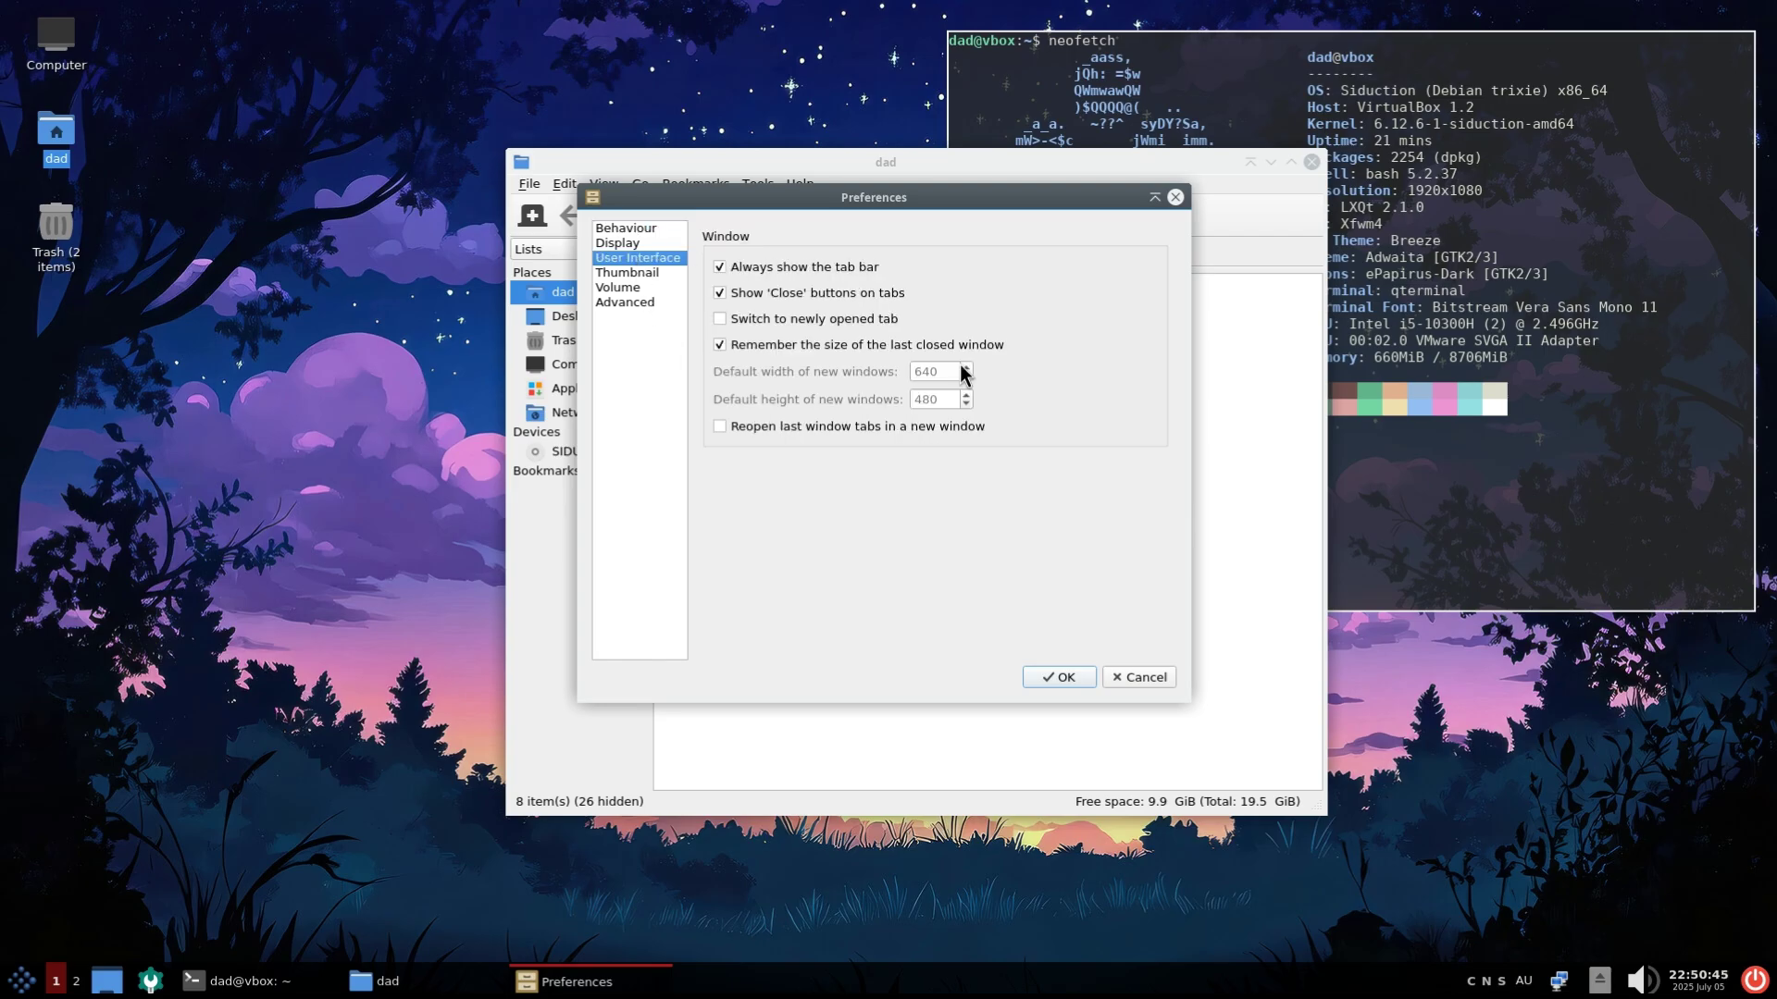
pyautogui.click(659, 243)
pyautogui.click(937, 265)
pyautogui.click(941, 248)
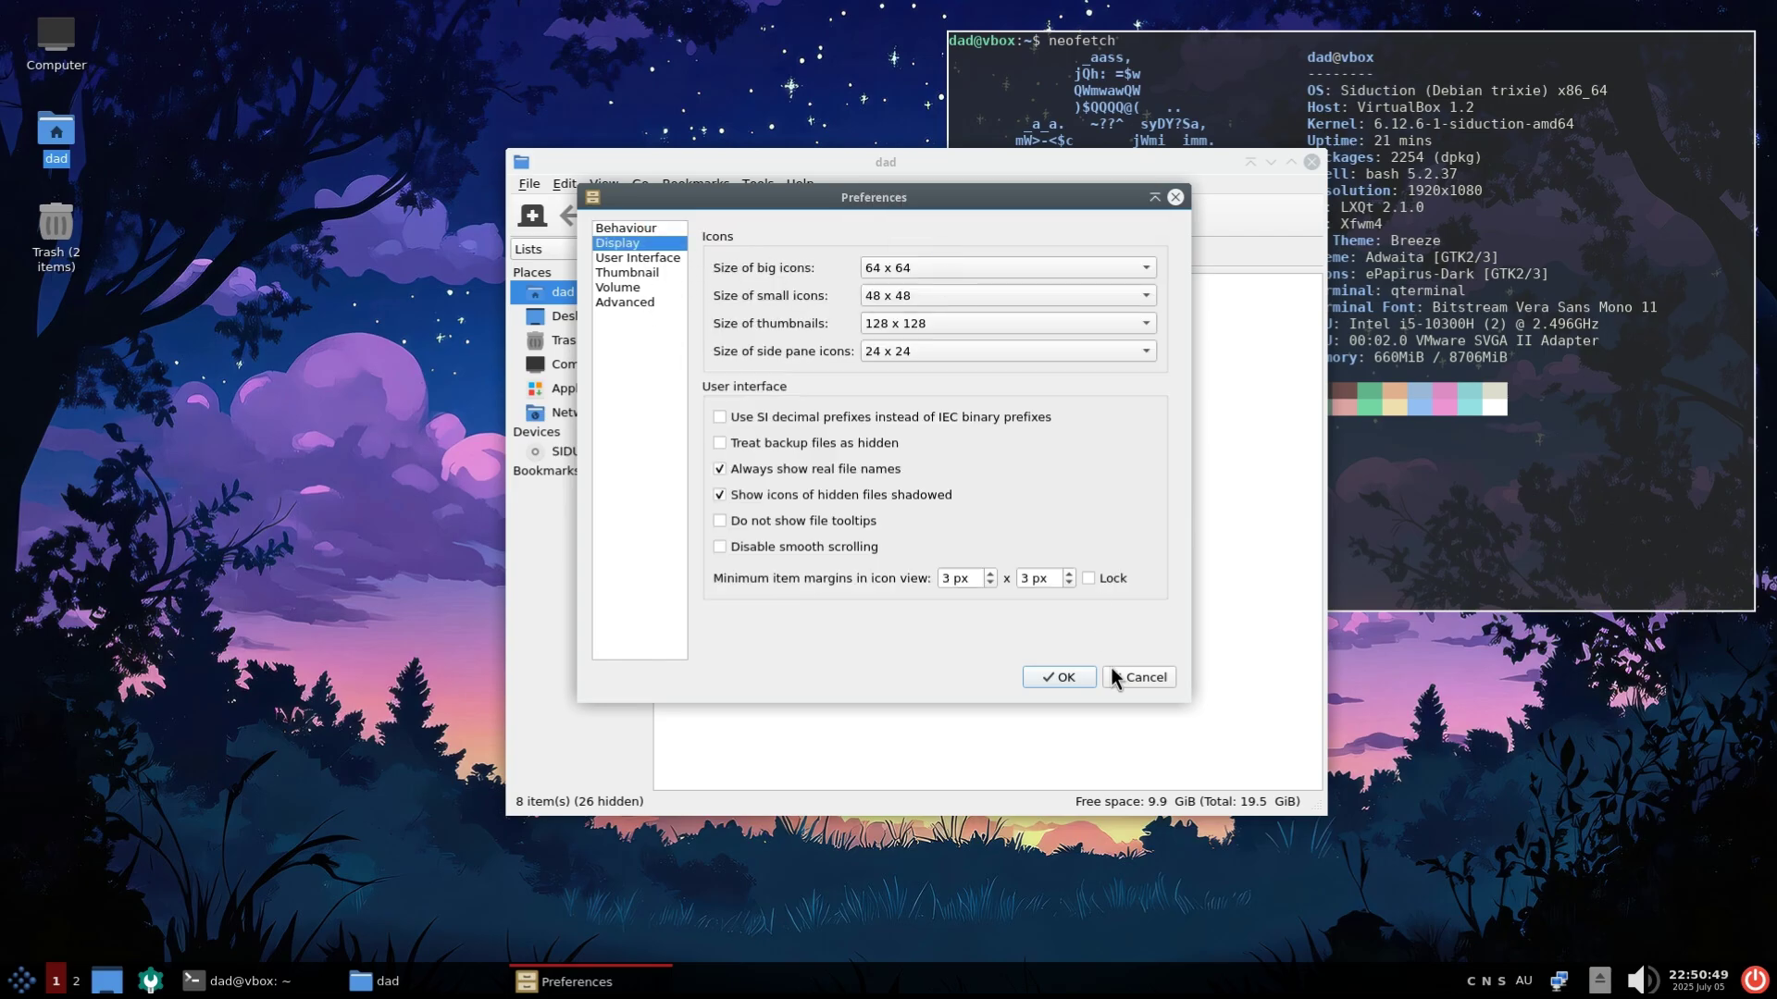
pyautogui.click(1060, 677)
# Look inside the Trash, close the file manager, and show the menu's Accessories list
pyautogui.click(568, 341)
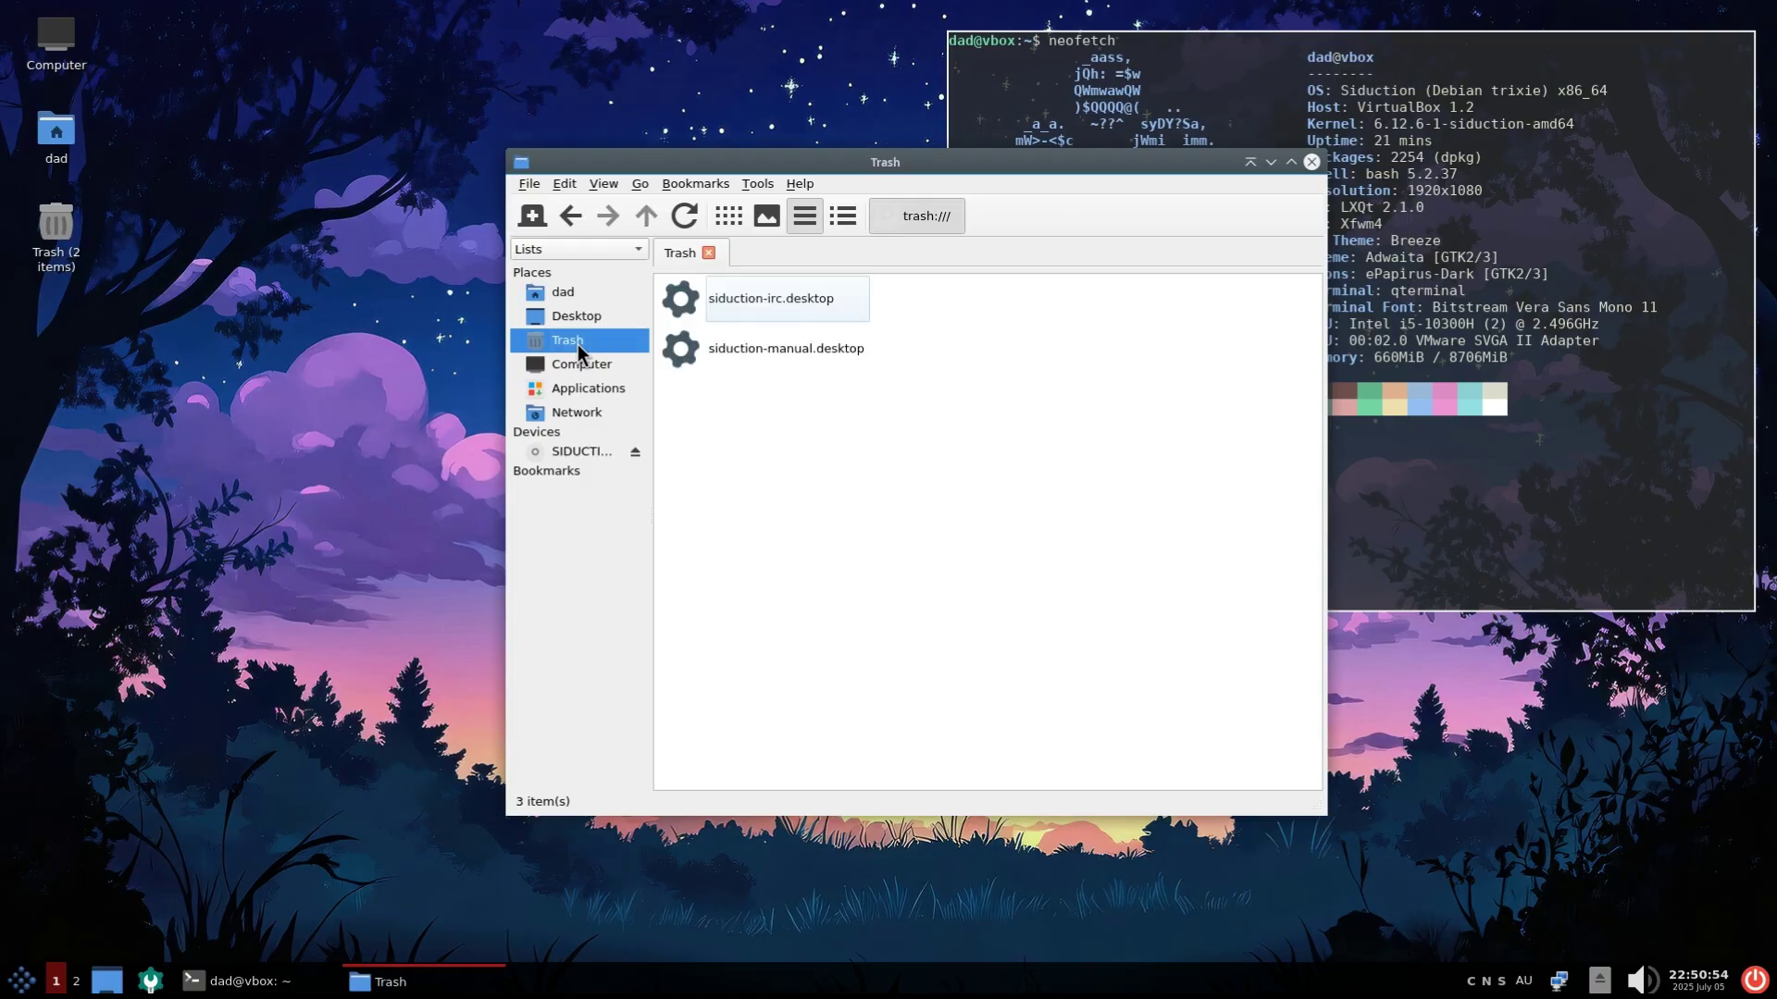
pyautogui.click(1310, 161)
pyautogui.click(28, 982)
pyautogui.moveTo(48, 645)
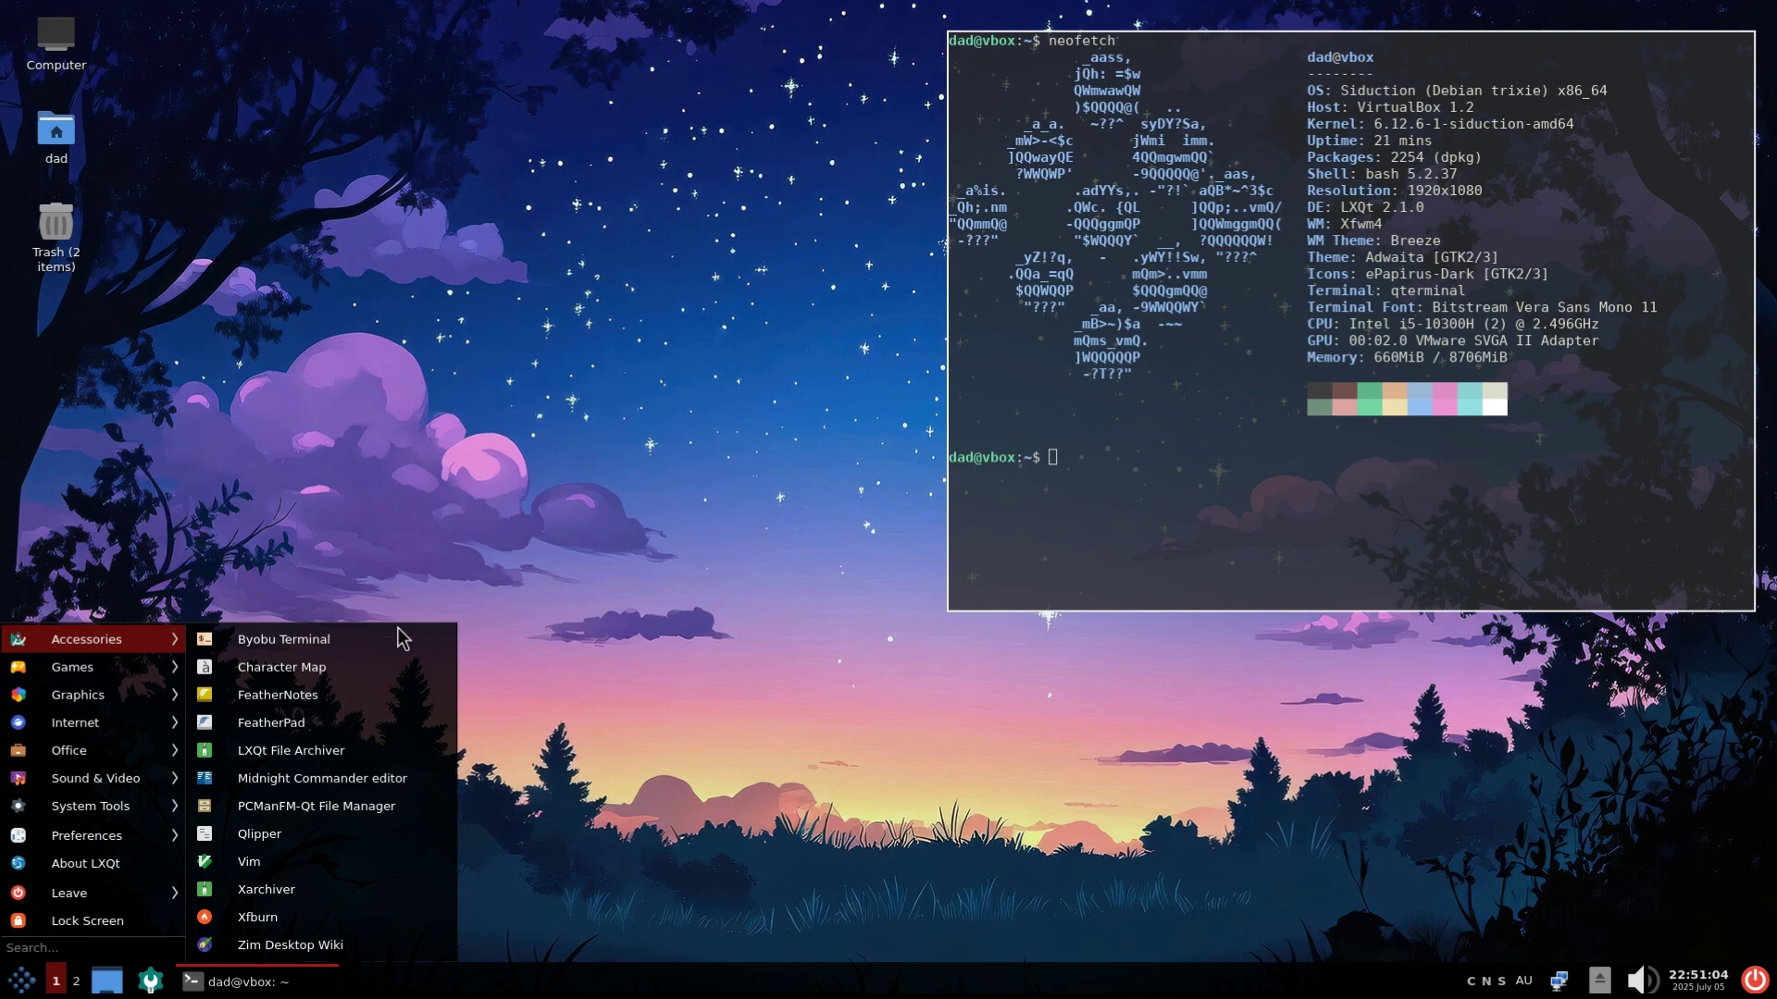
pyautogui.click(361, 866)
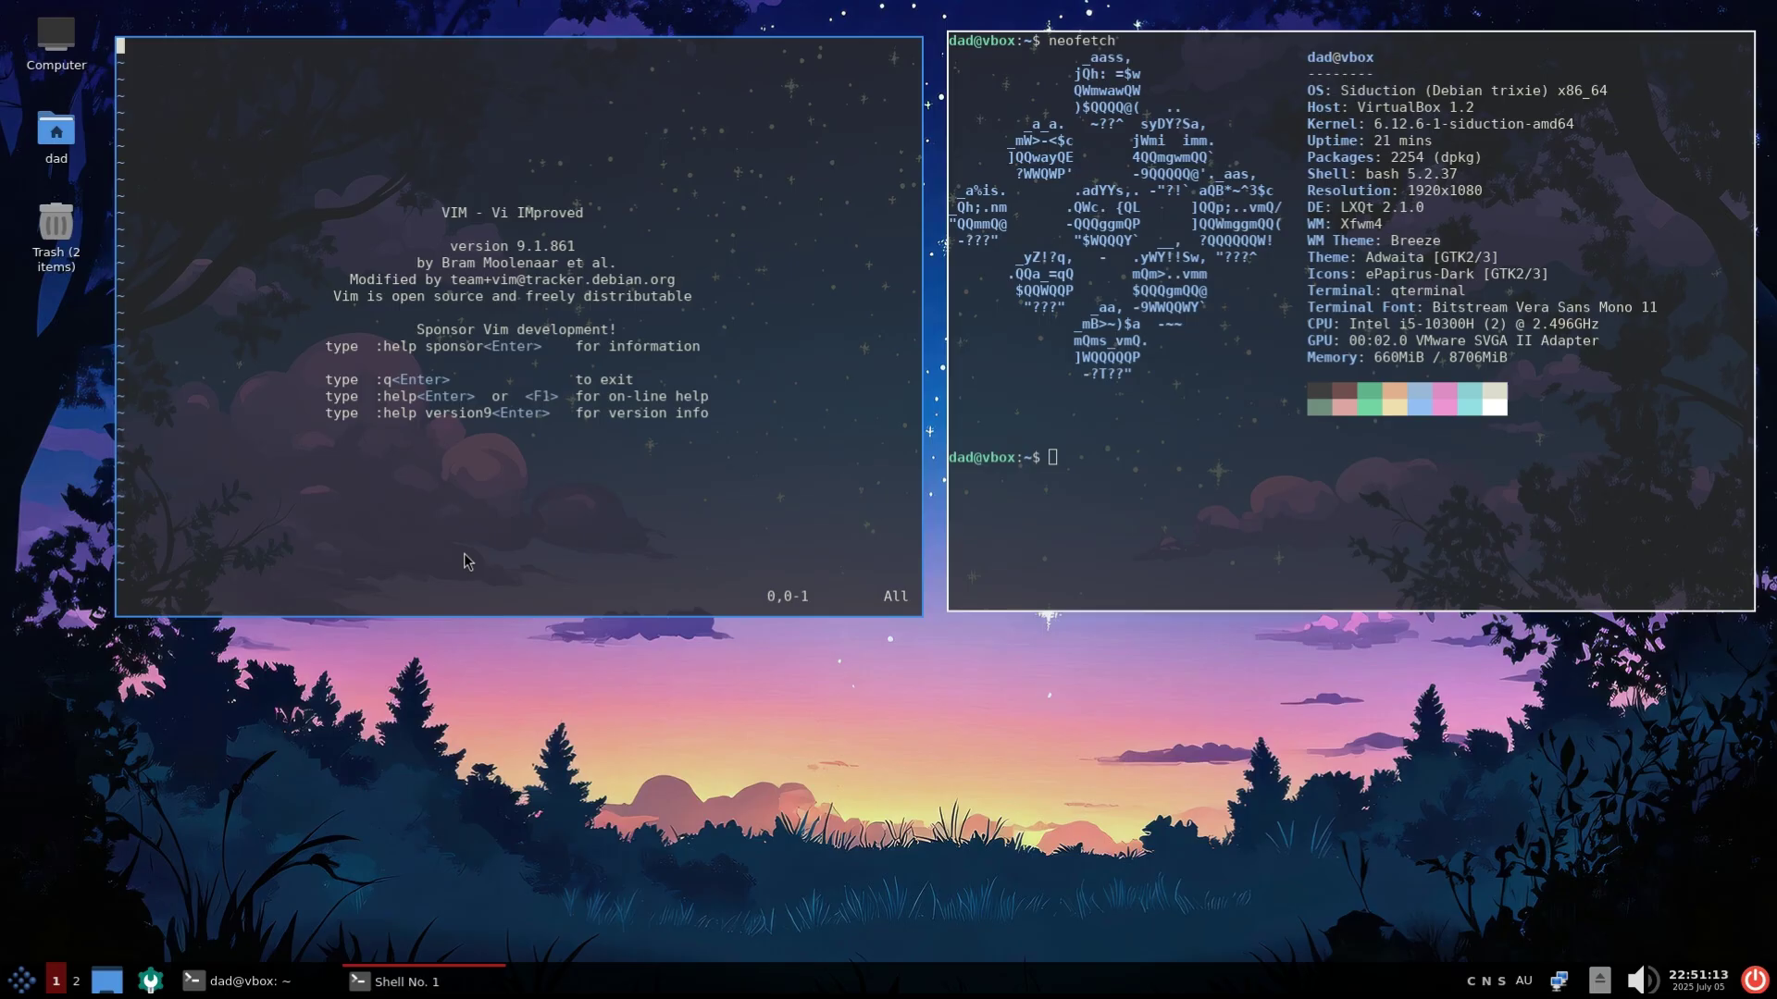
pyautogui.hotkey('alt', 'F4')
pyautogui.press('Return')
pyautogui.click(20, 981)
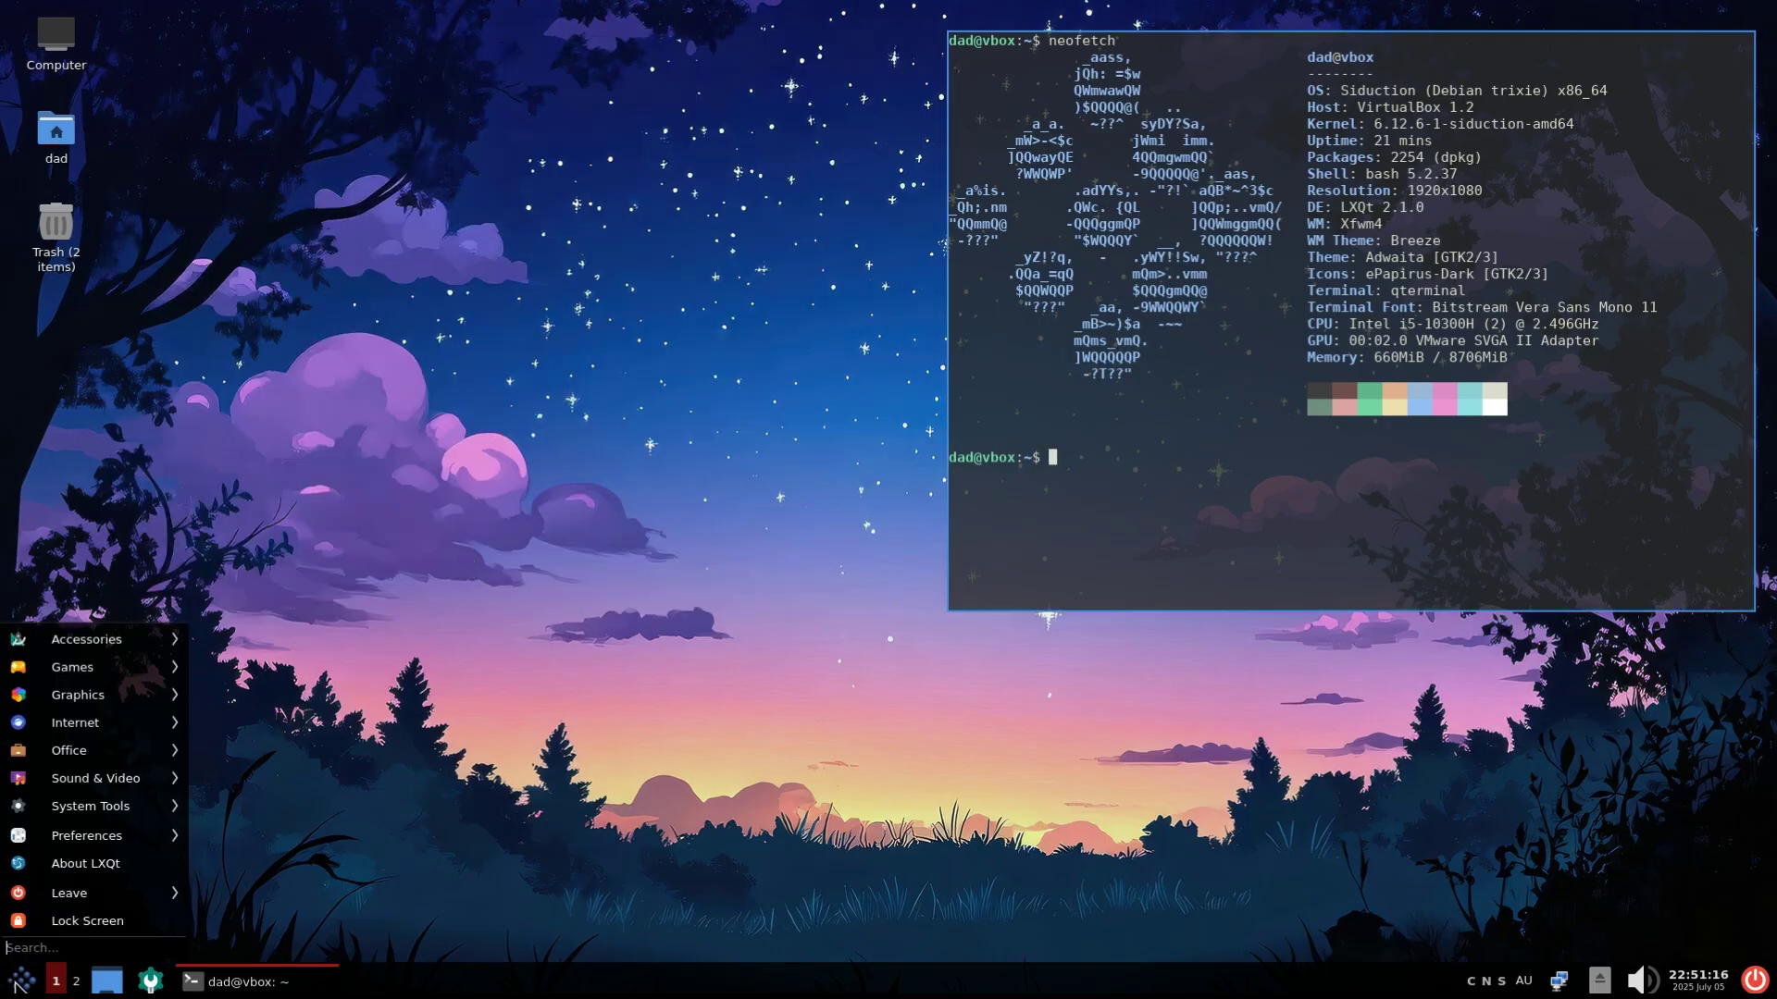
pyautogui.moveTo(116, 643)
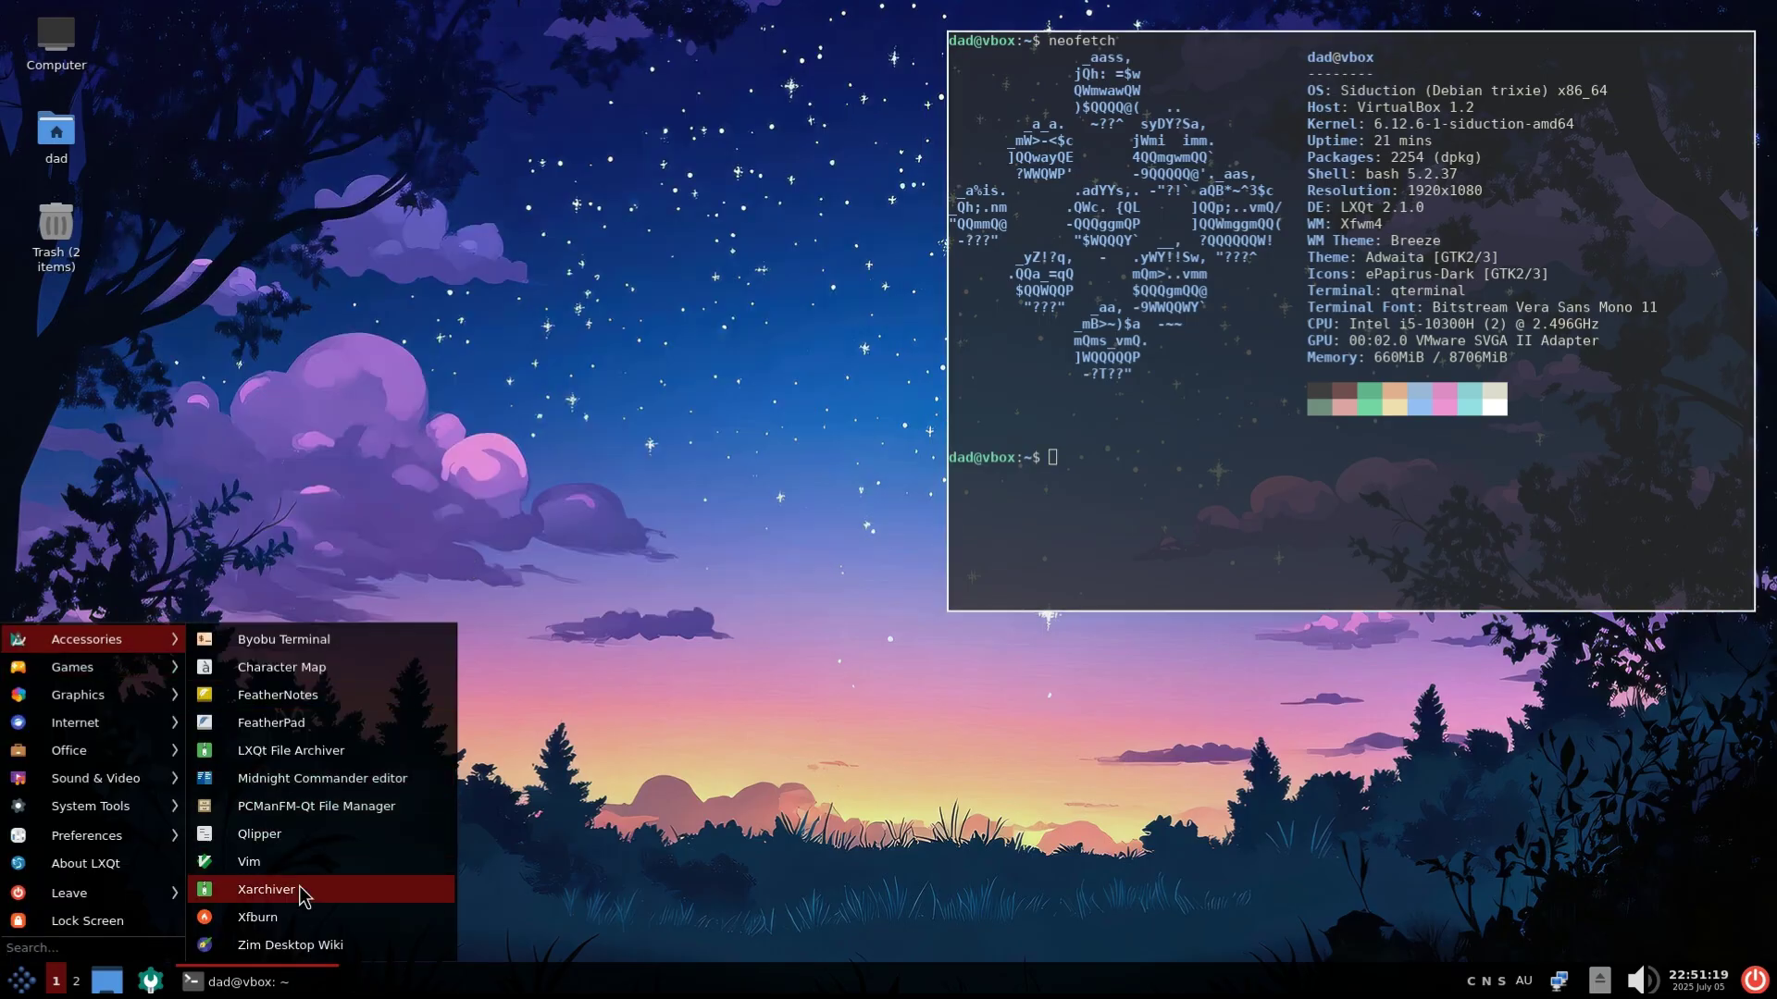
pyautogui.moveTo(106, 679)
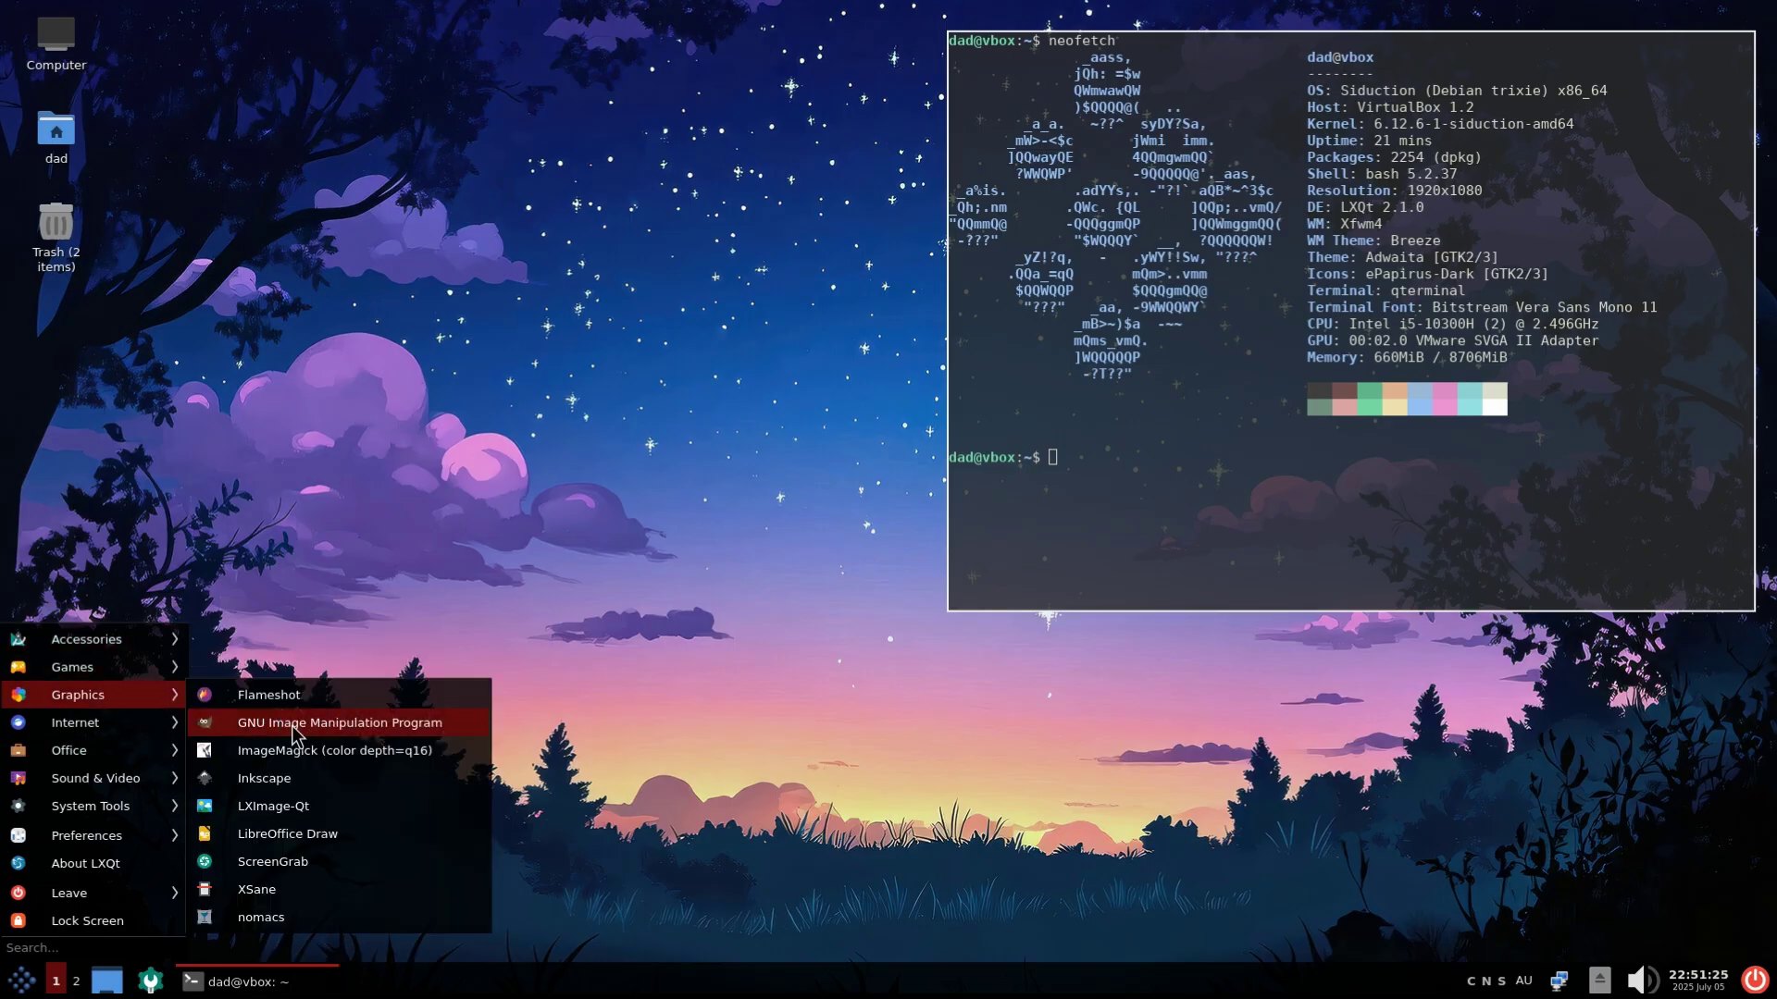
pyautogui.click(315, 780)
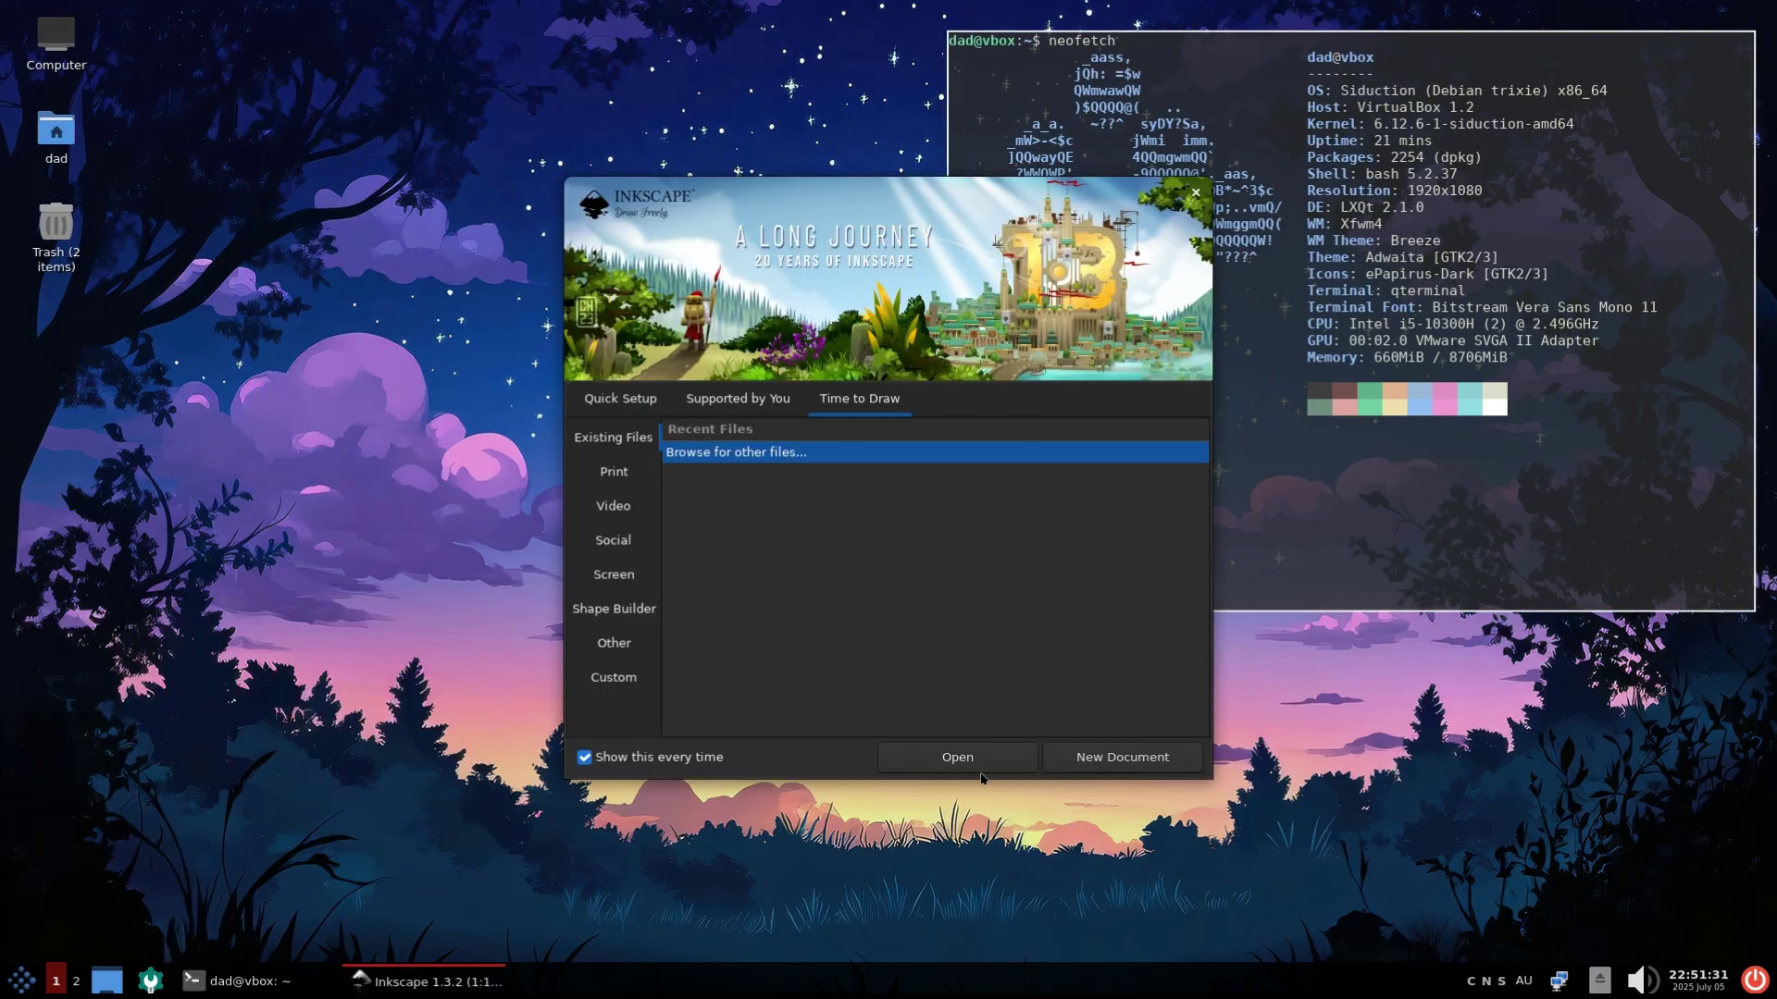
pyautogui.click(1112, 763)
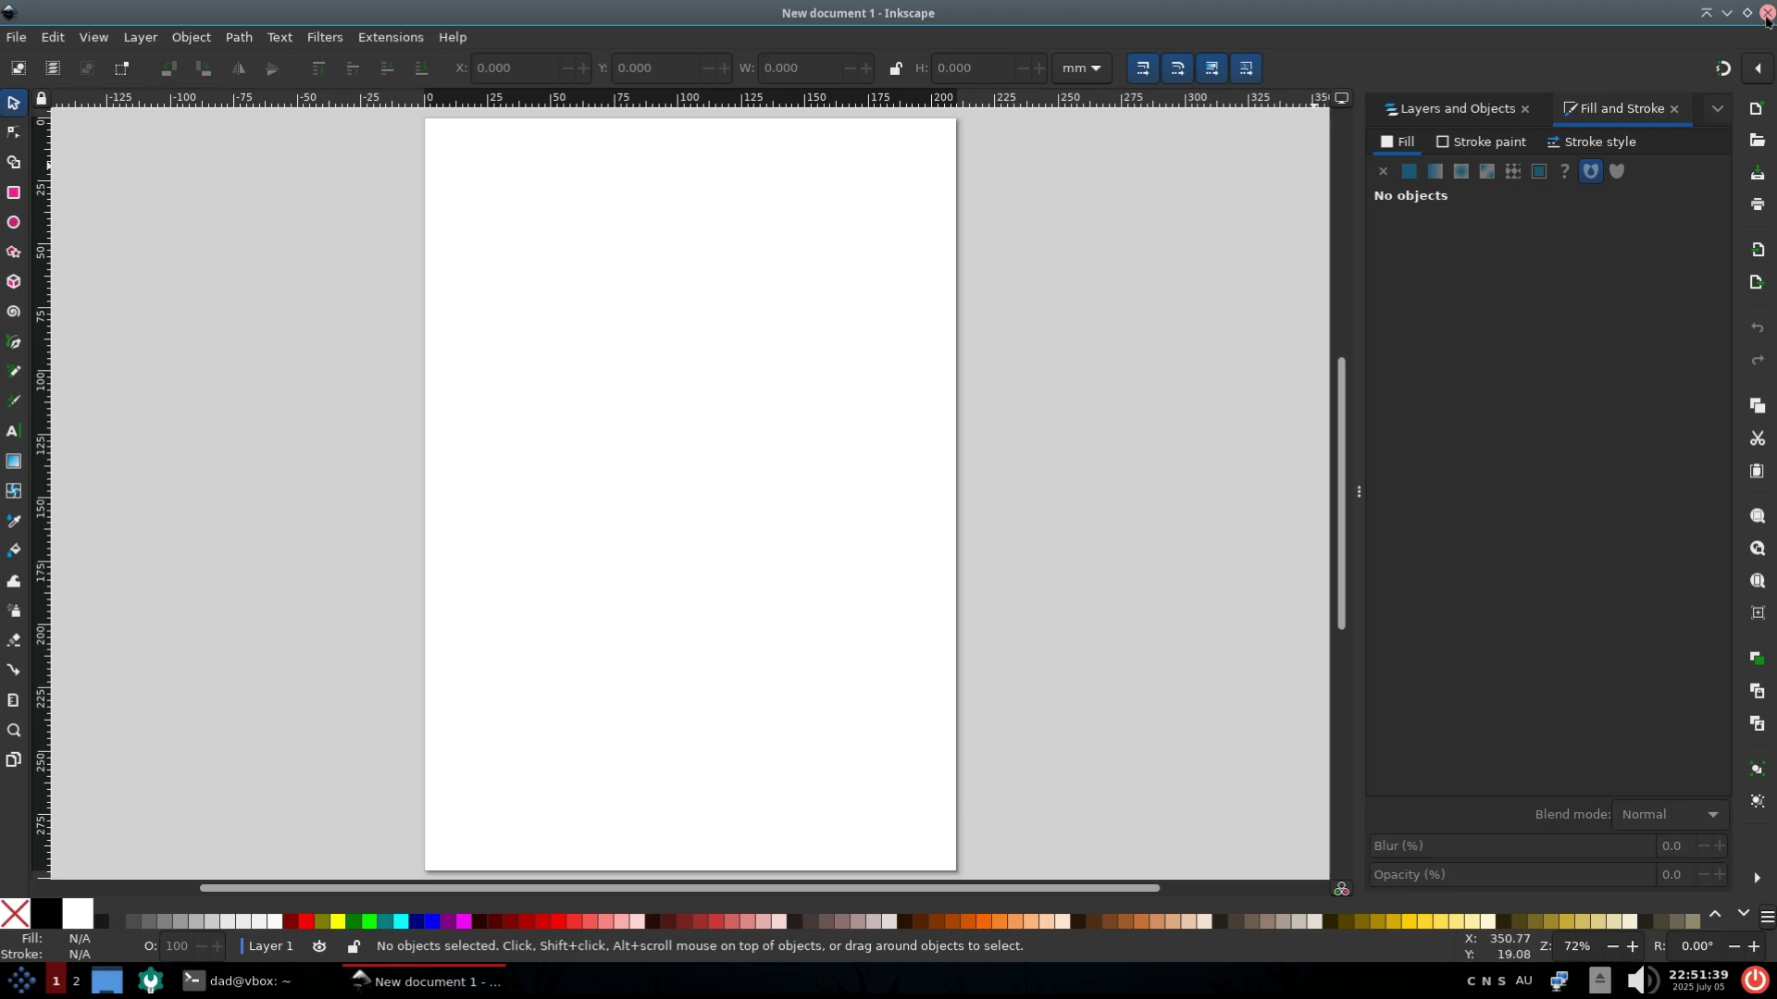
pyautogui.click(453, 37)
pyautogui.click(537, 343)
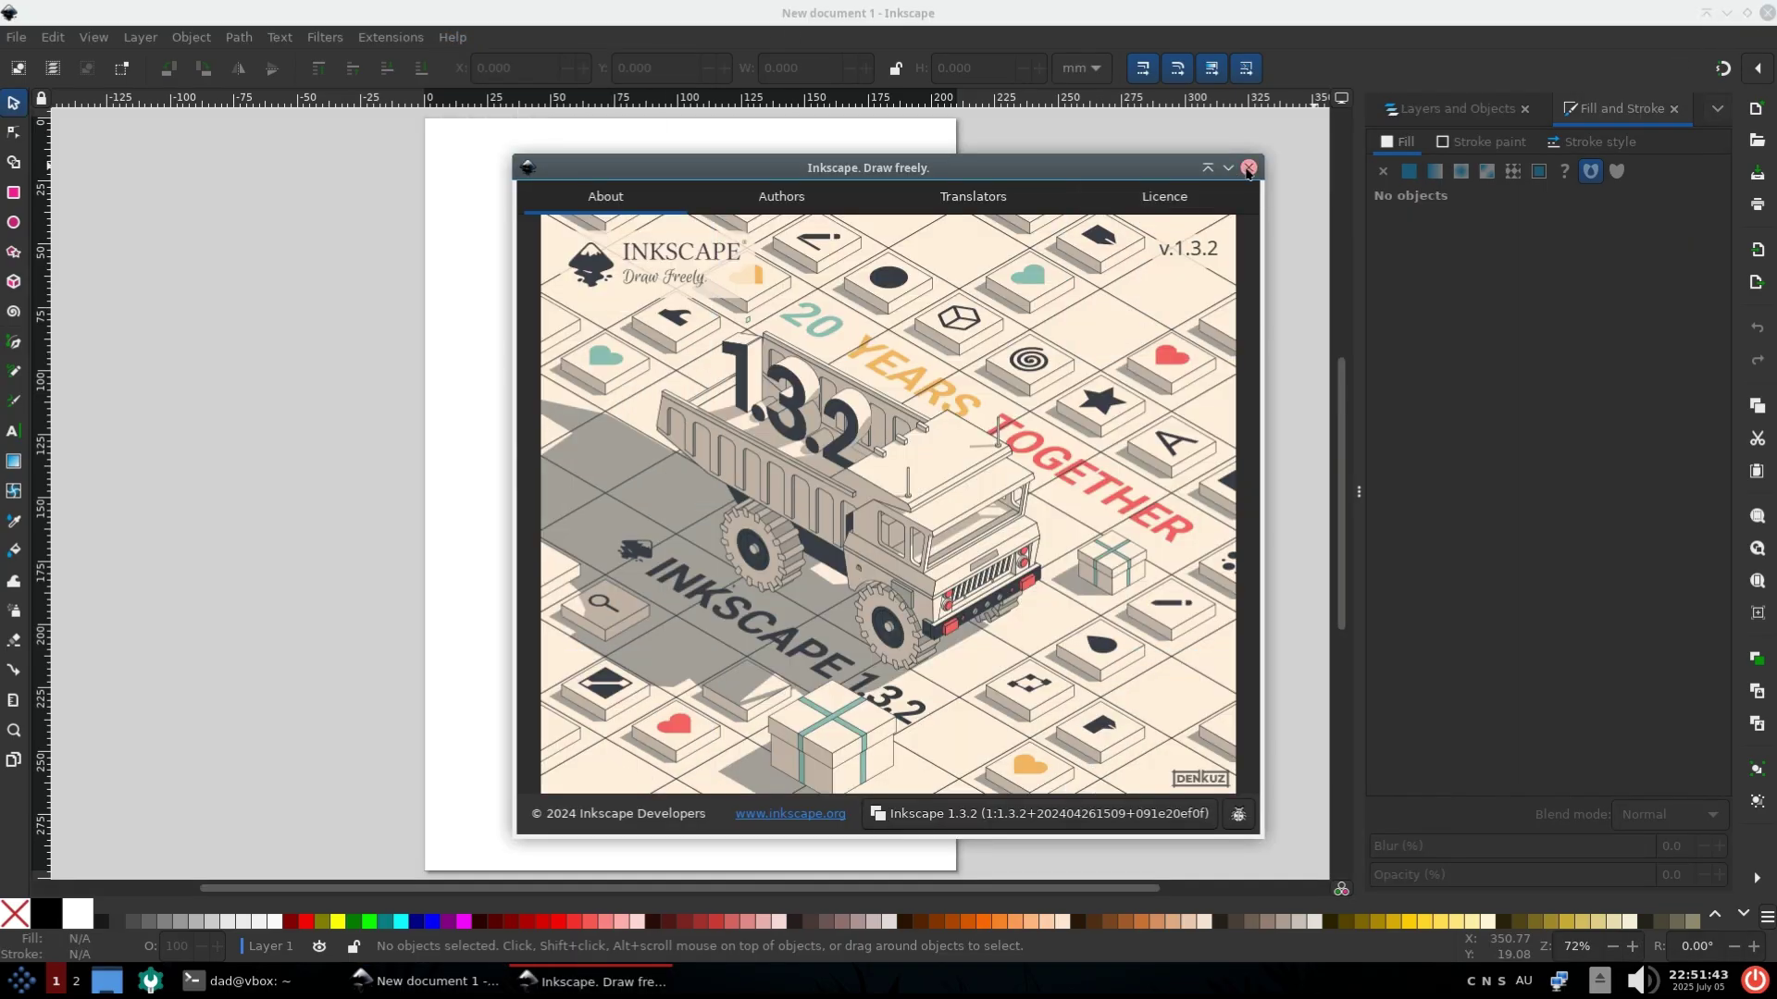
pyautogui.click(1248, 169)
pyautogui.click(1766, 12)
pyautogui.click(22, 981)
pyautogui.moveTo(123, 696)
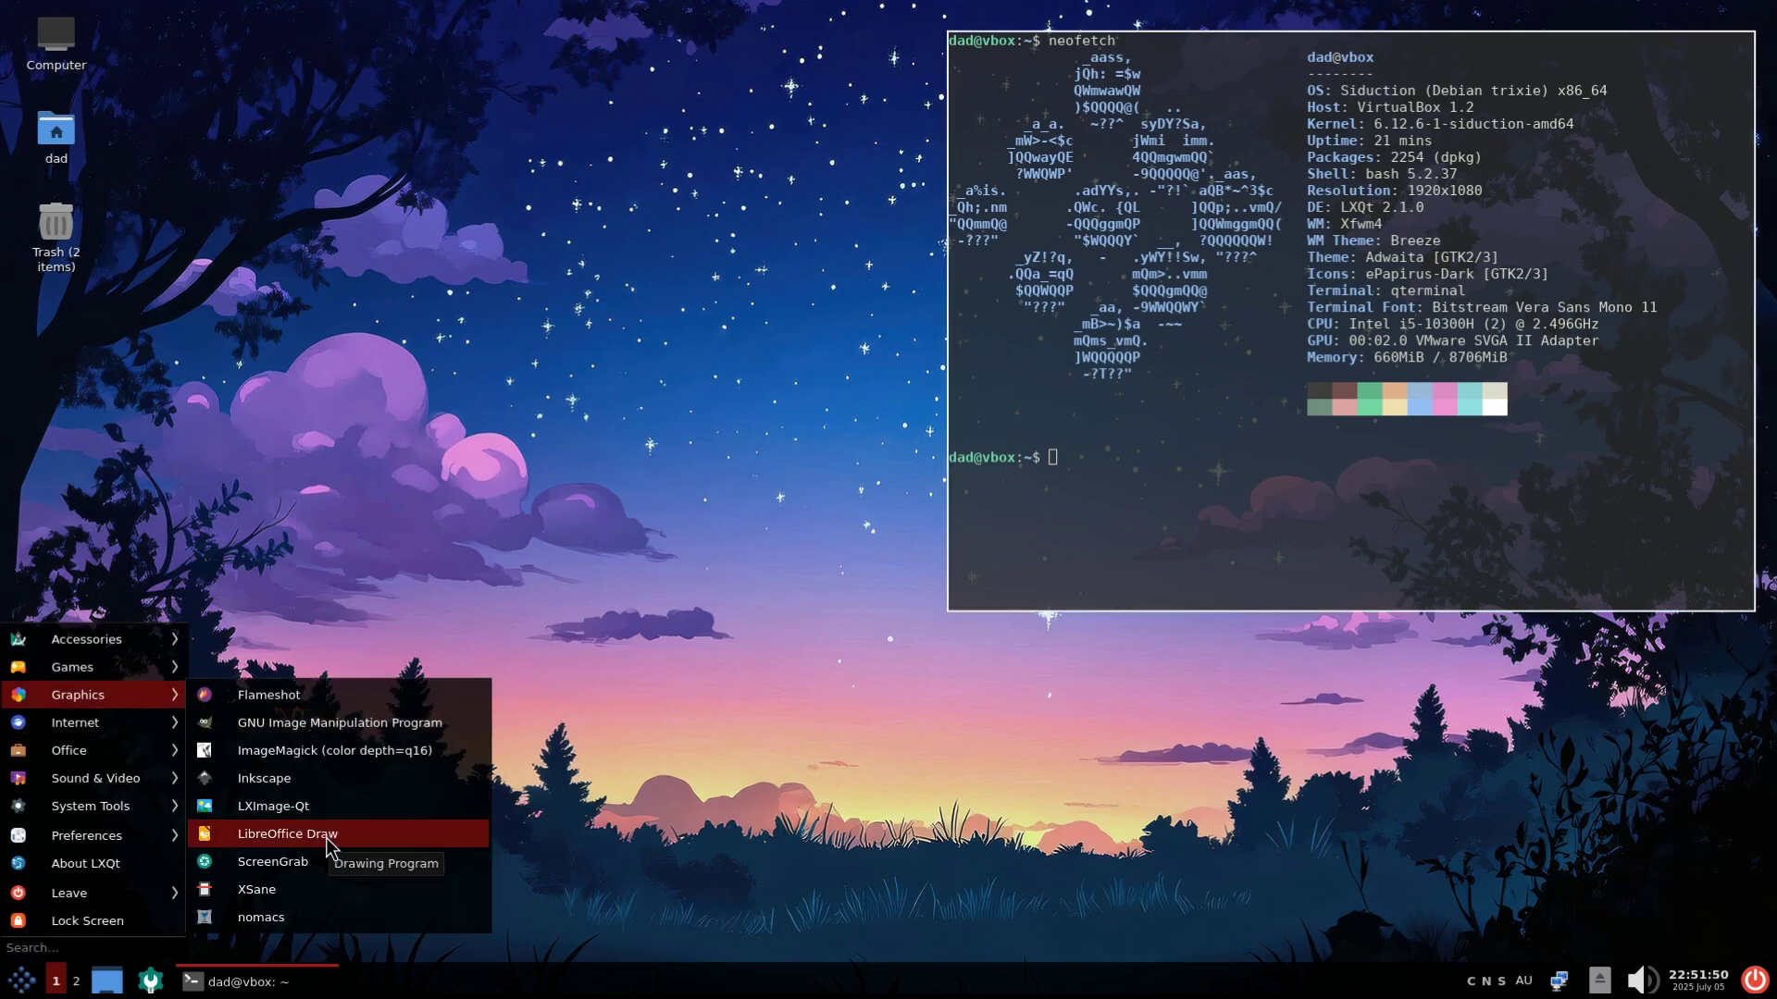
pyautogui.moveTo(130, 750)
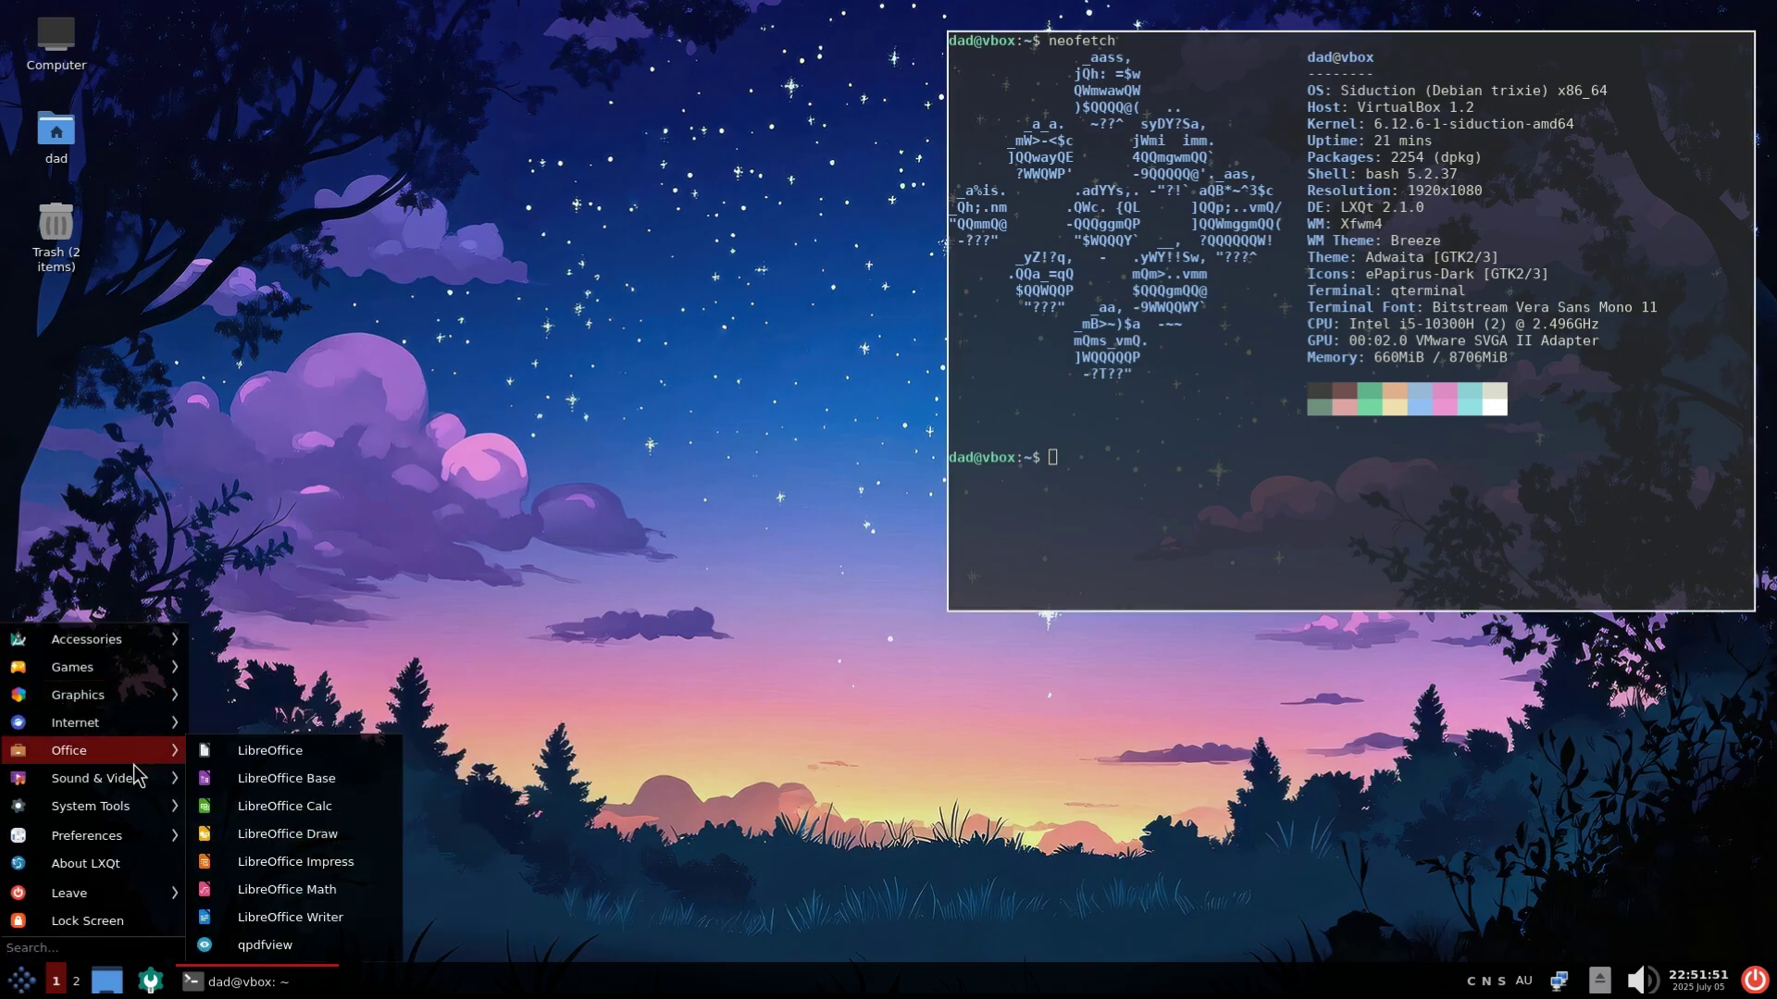
pyautogui.click(308, 916)
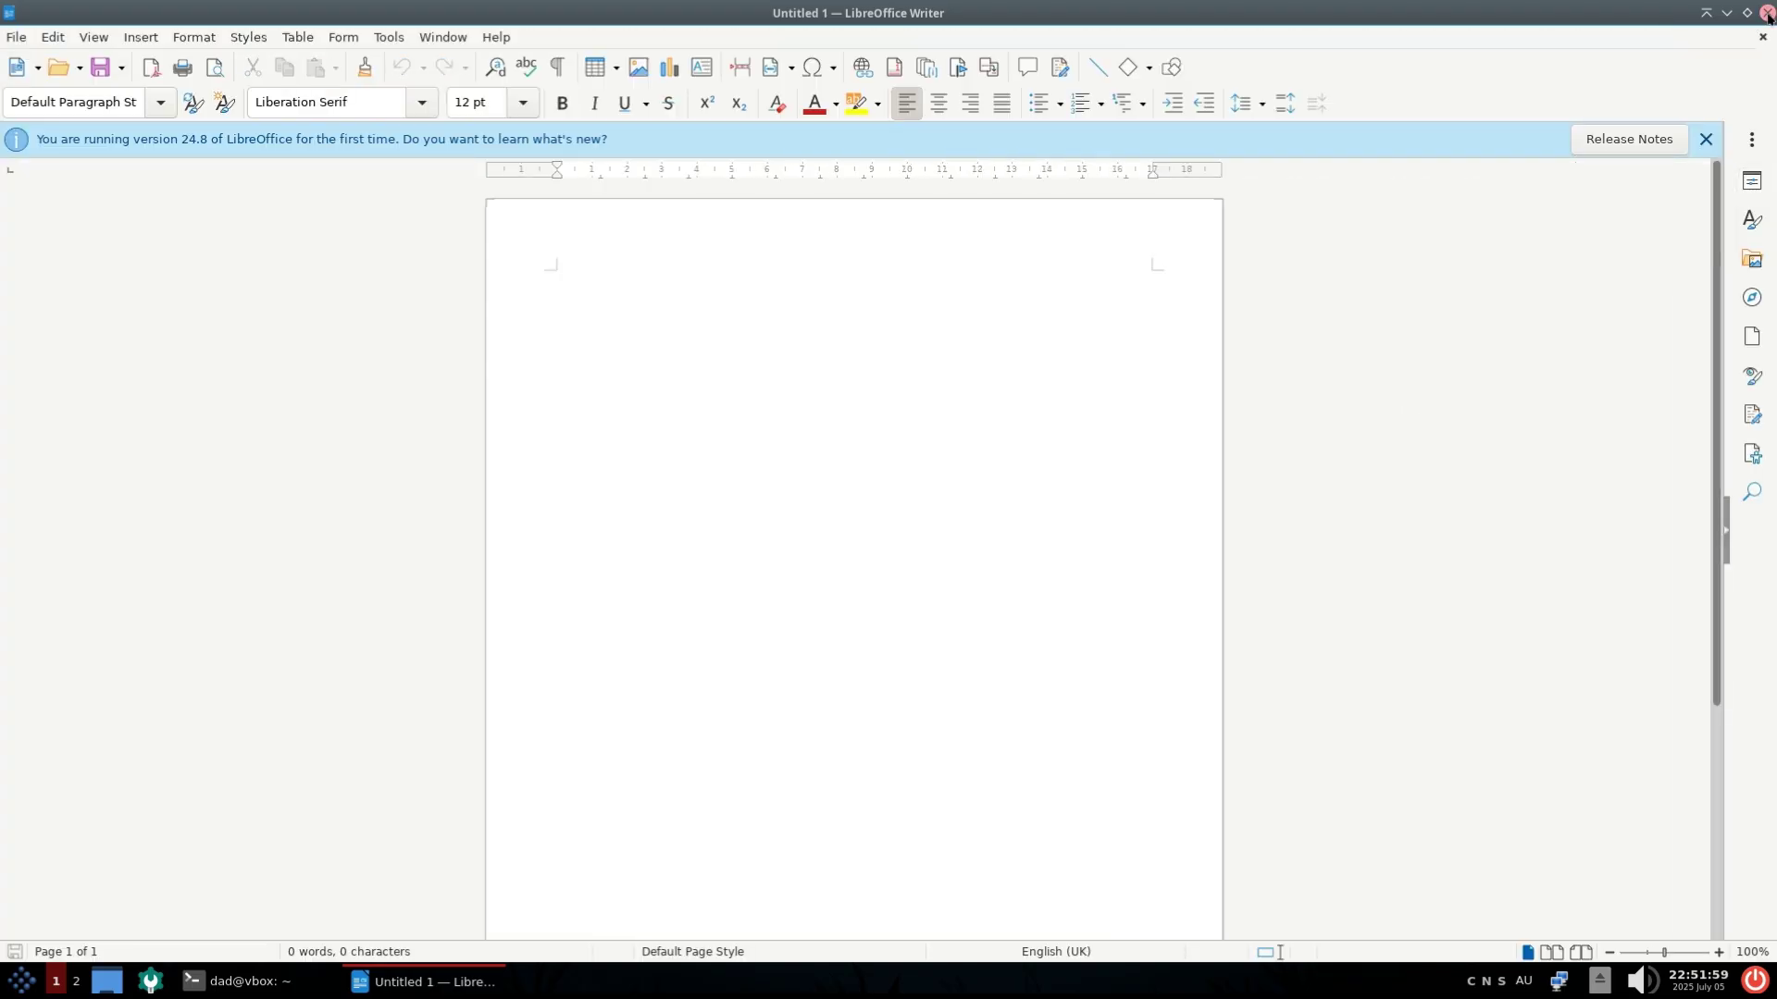
pyautogui.click(1767, 16)
# Launch Audacious from Sound & Video, centre it, and raise the 31 Hz equalizer band to +12 dB
pyautogui.click(21, 980)
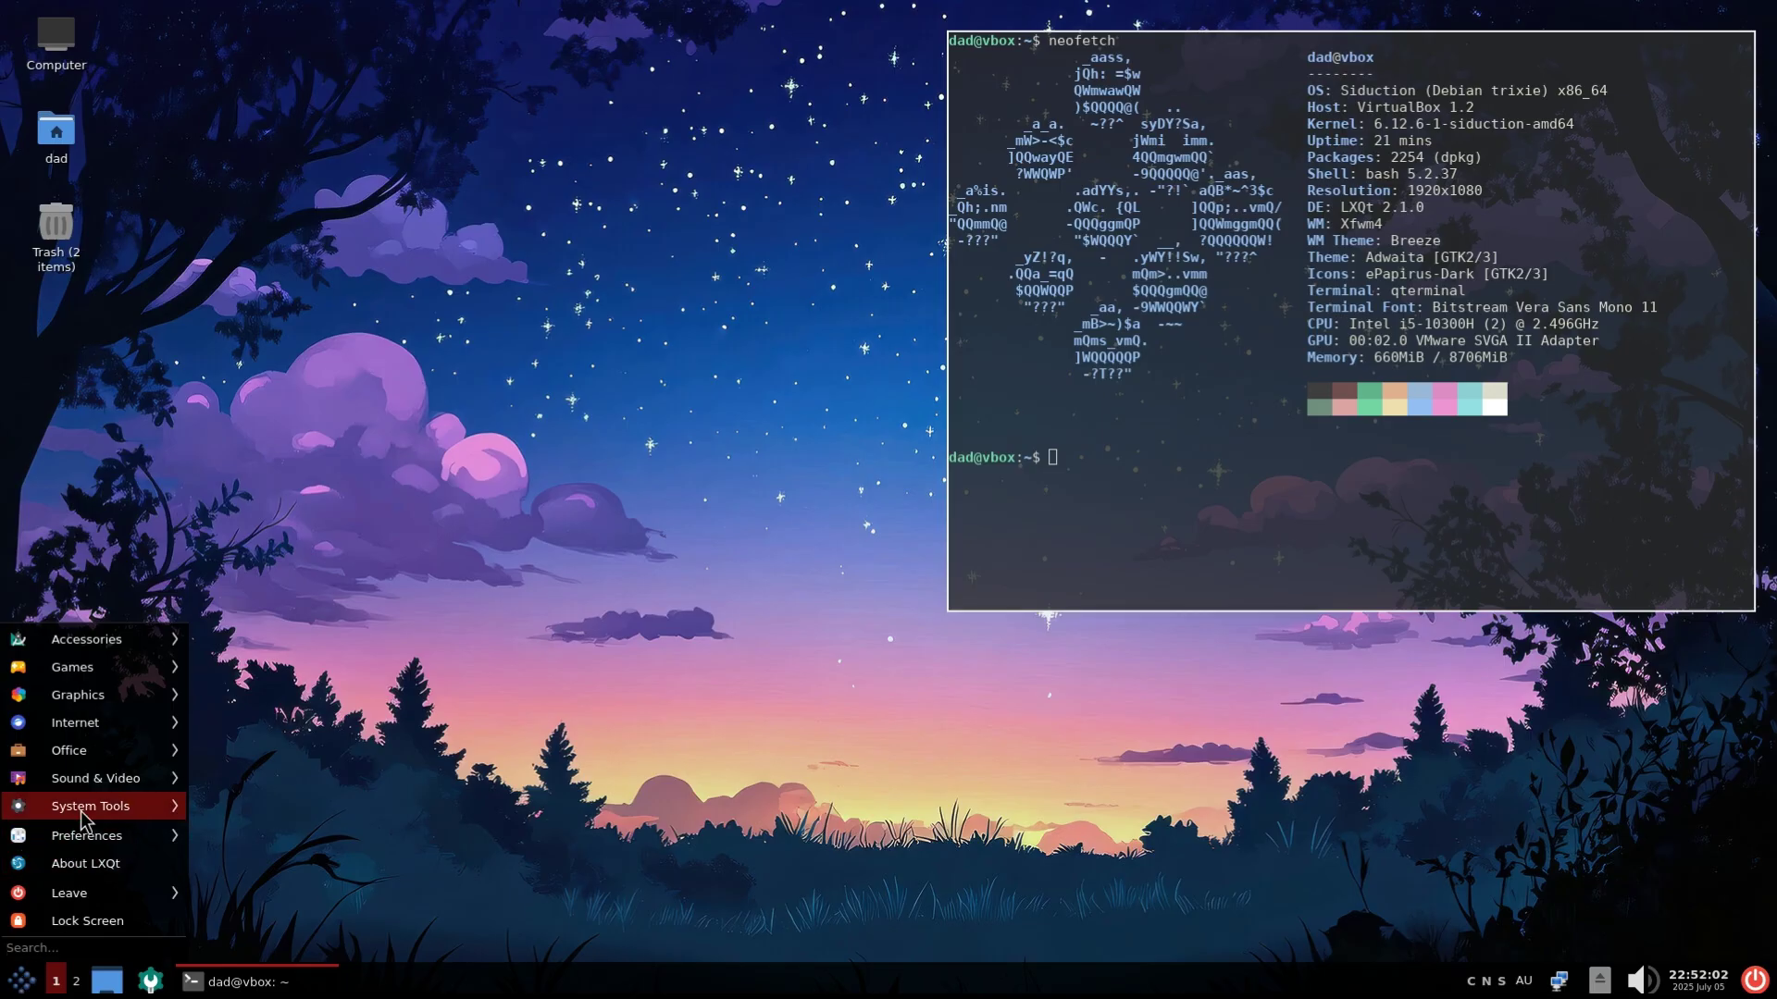
pyautogui.moveTo(97, 783)
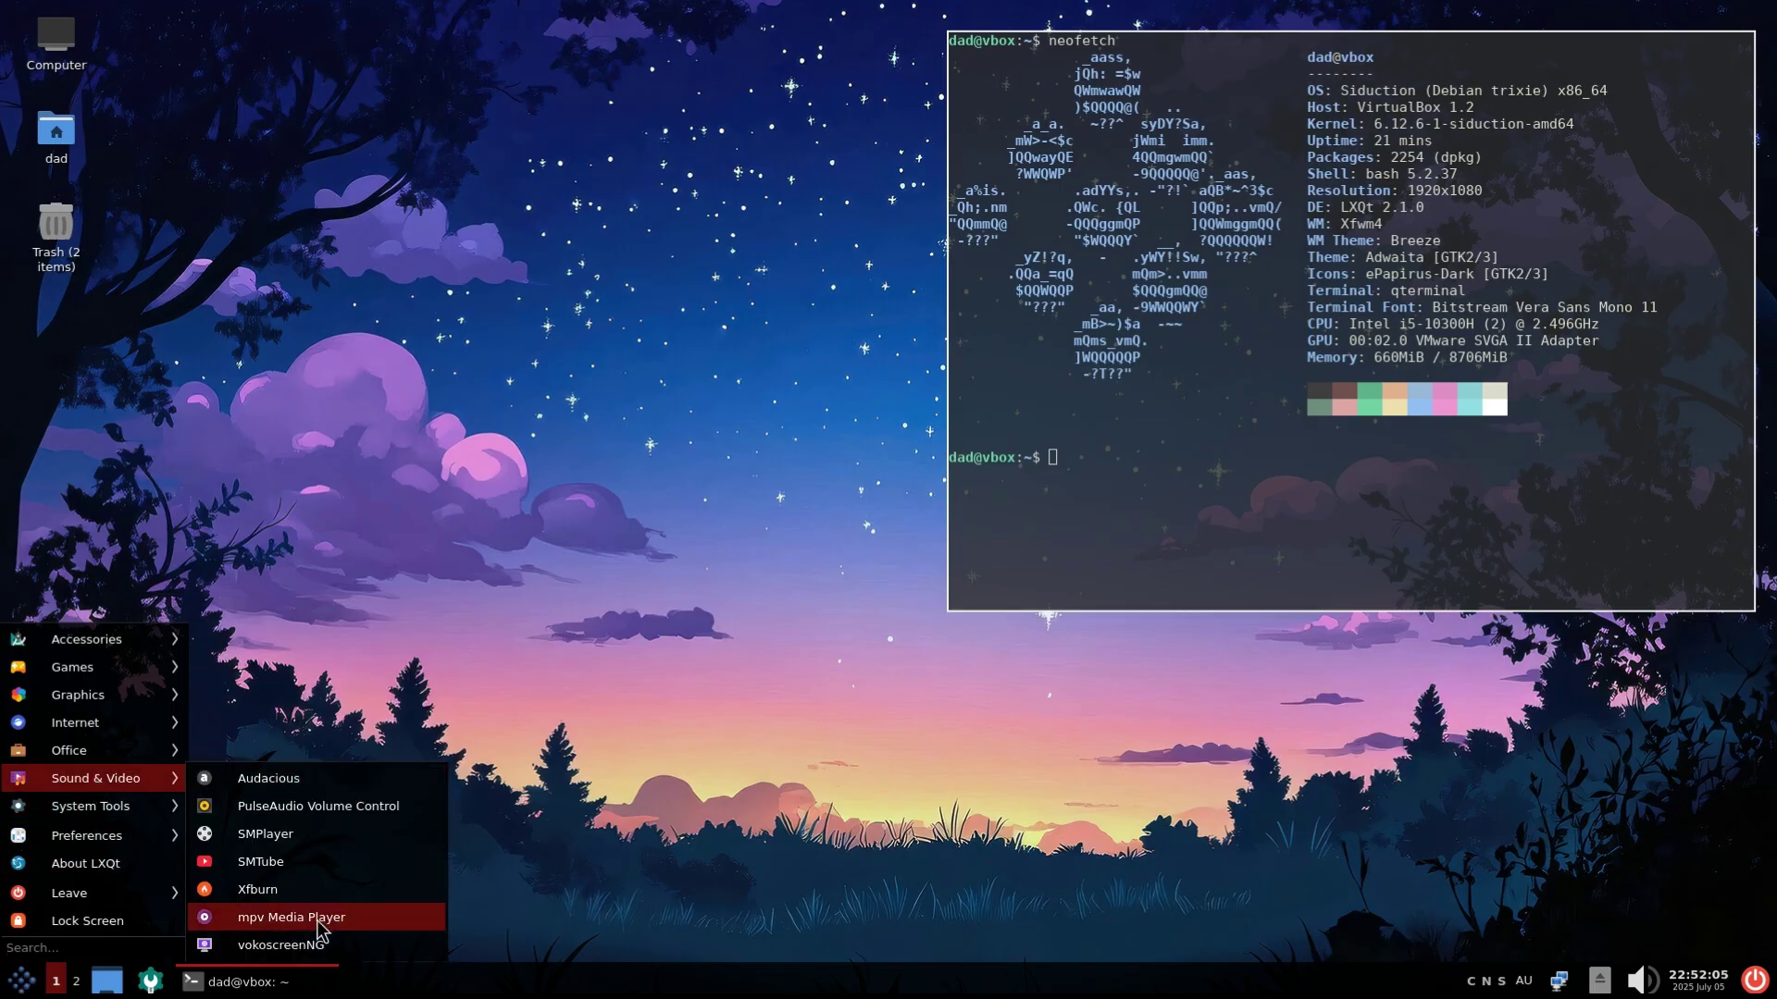
pyautogui.click(323, 792)
pyautogui.moveTo(290, 481); pyautogui.dragTo(803, 212)
pyautogui.moveTo(748, 377); pyautogui.dragTo(749, 345)
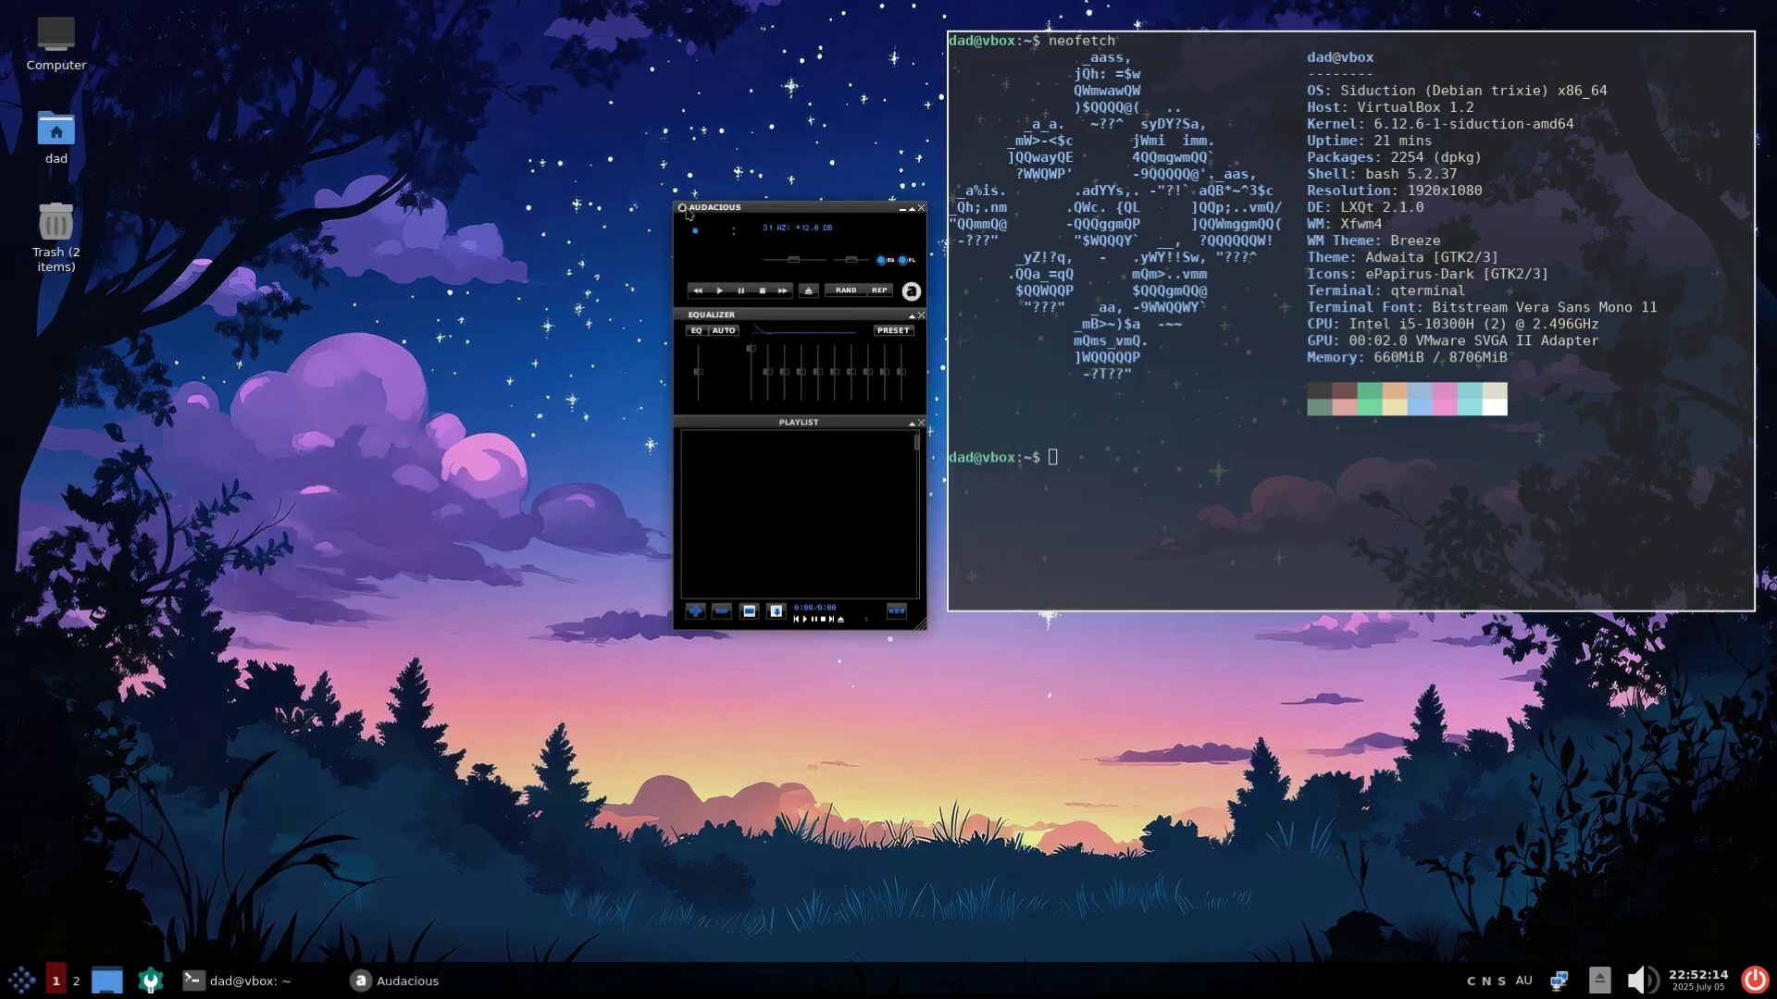
# Launch htop, place it over the lower system-info terminal, and show the menu's Preferences entries
pyautogui.click(22, 980)
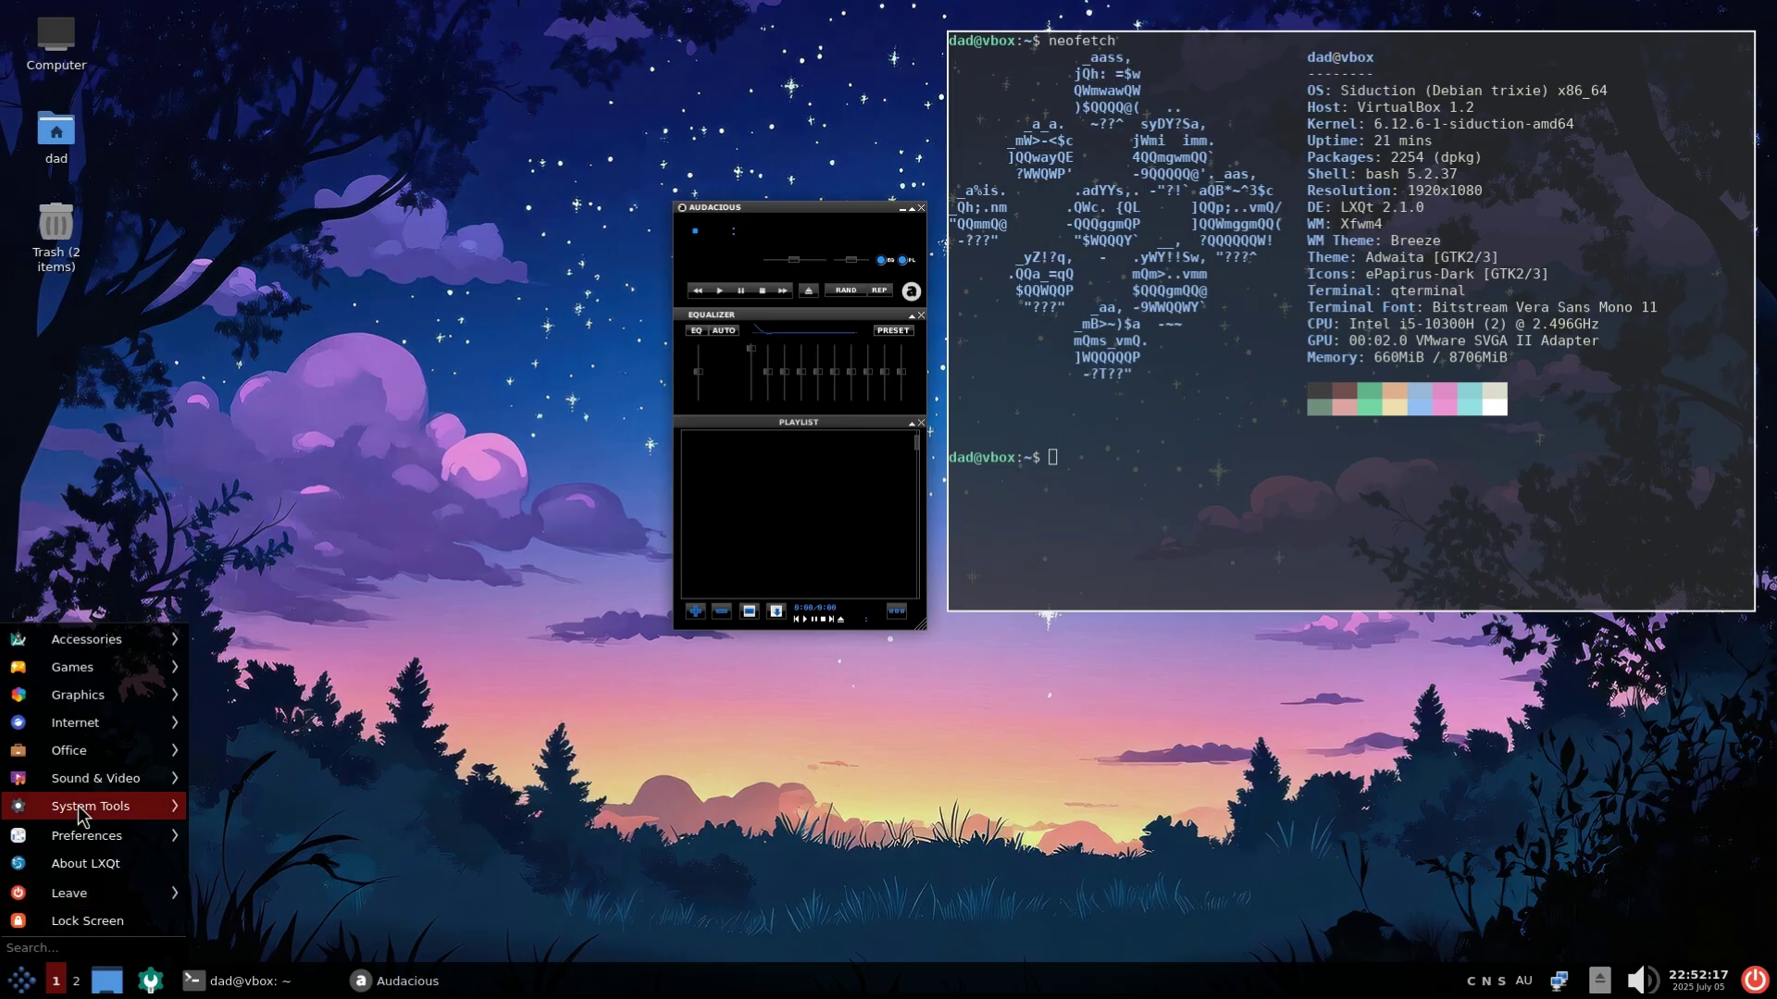
pyautogui.moveTo(81, 814)
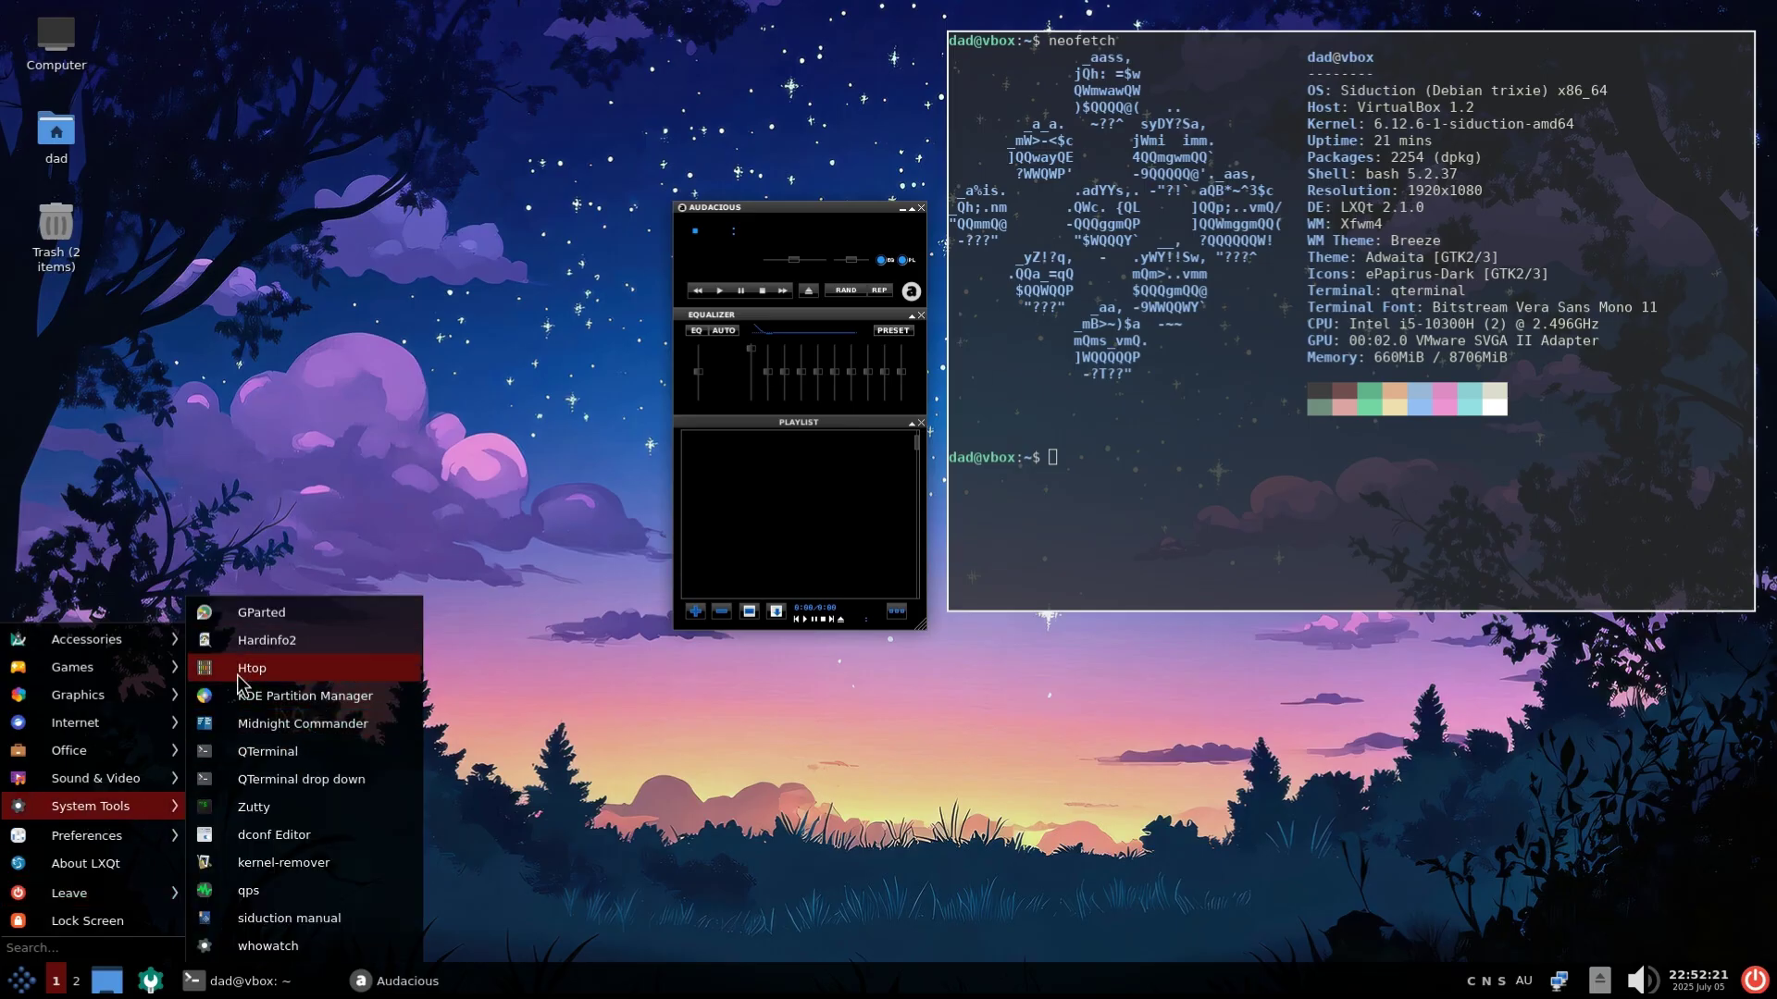
pyautogui.click(246, 678)
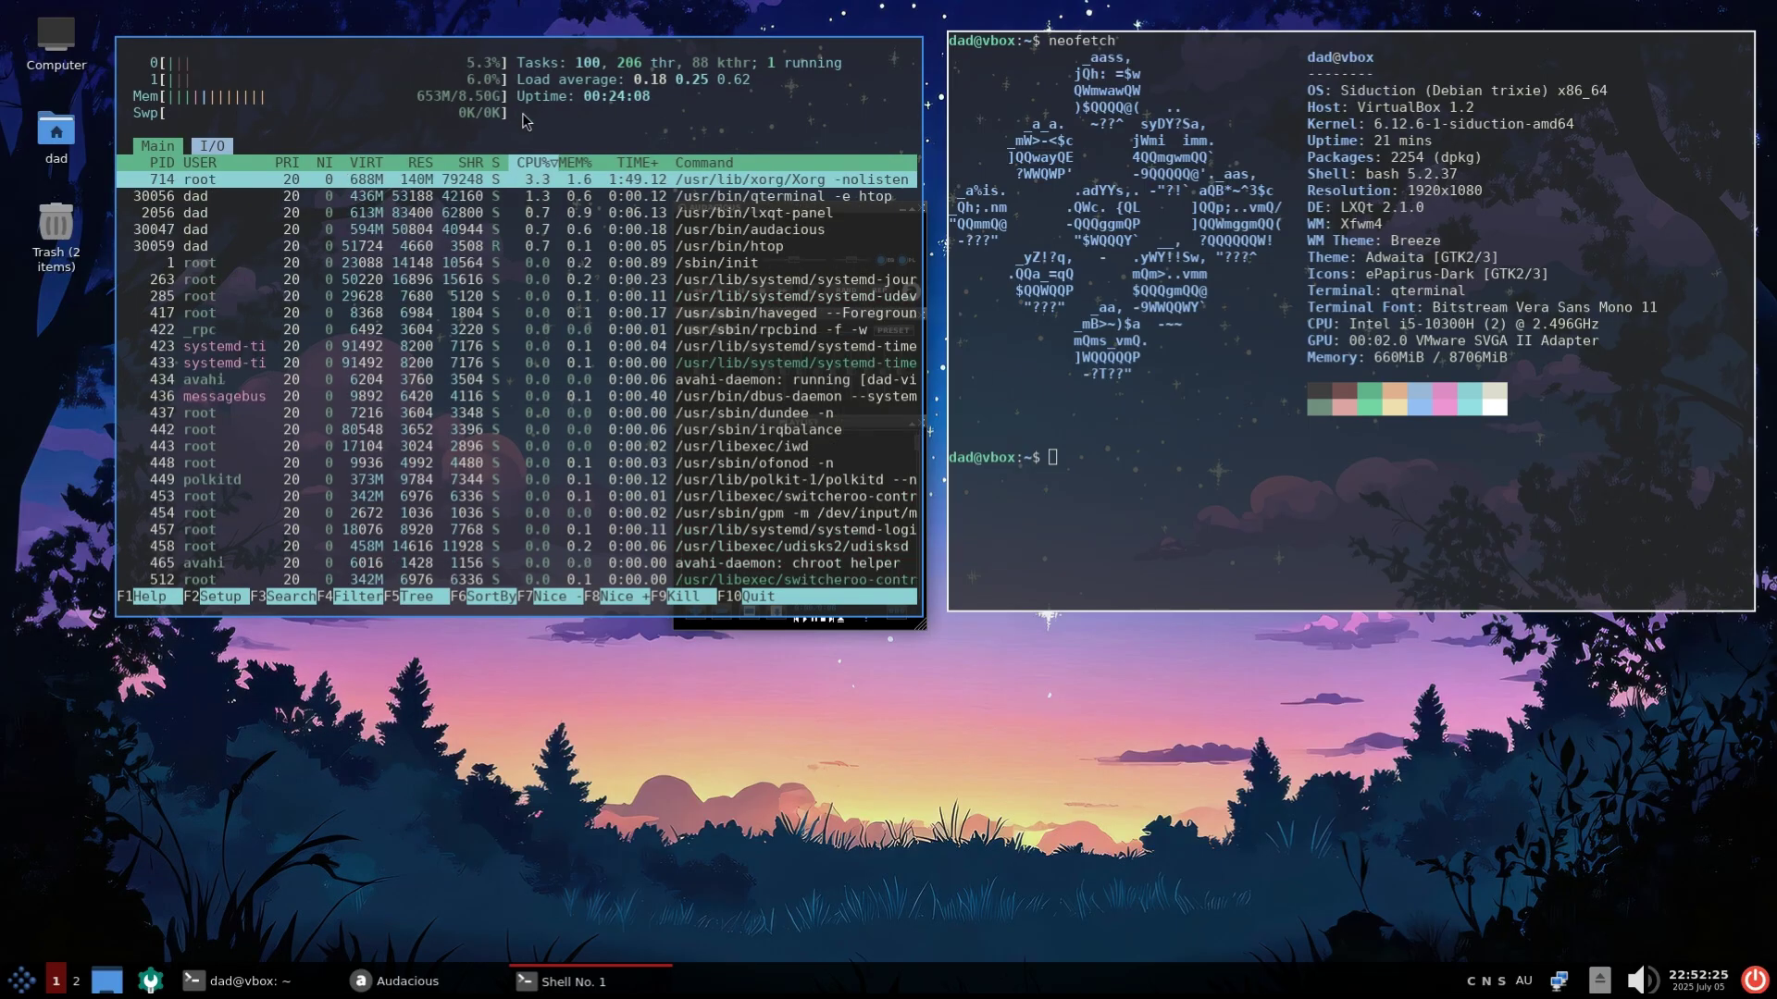
pyautogui.moveTo(474, 59); pyautogui.dragTo(1253, 392)
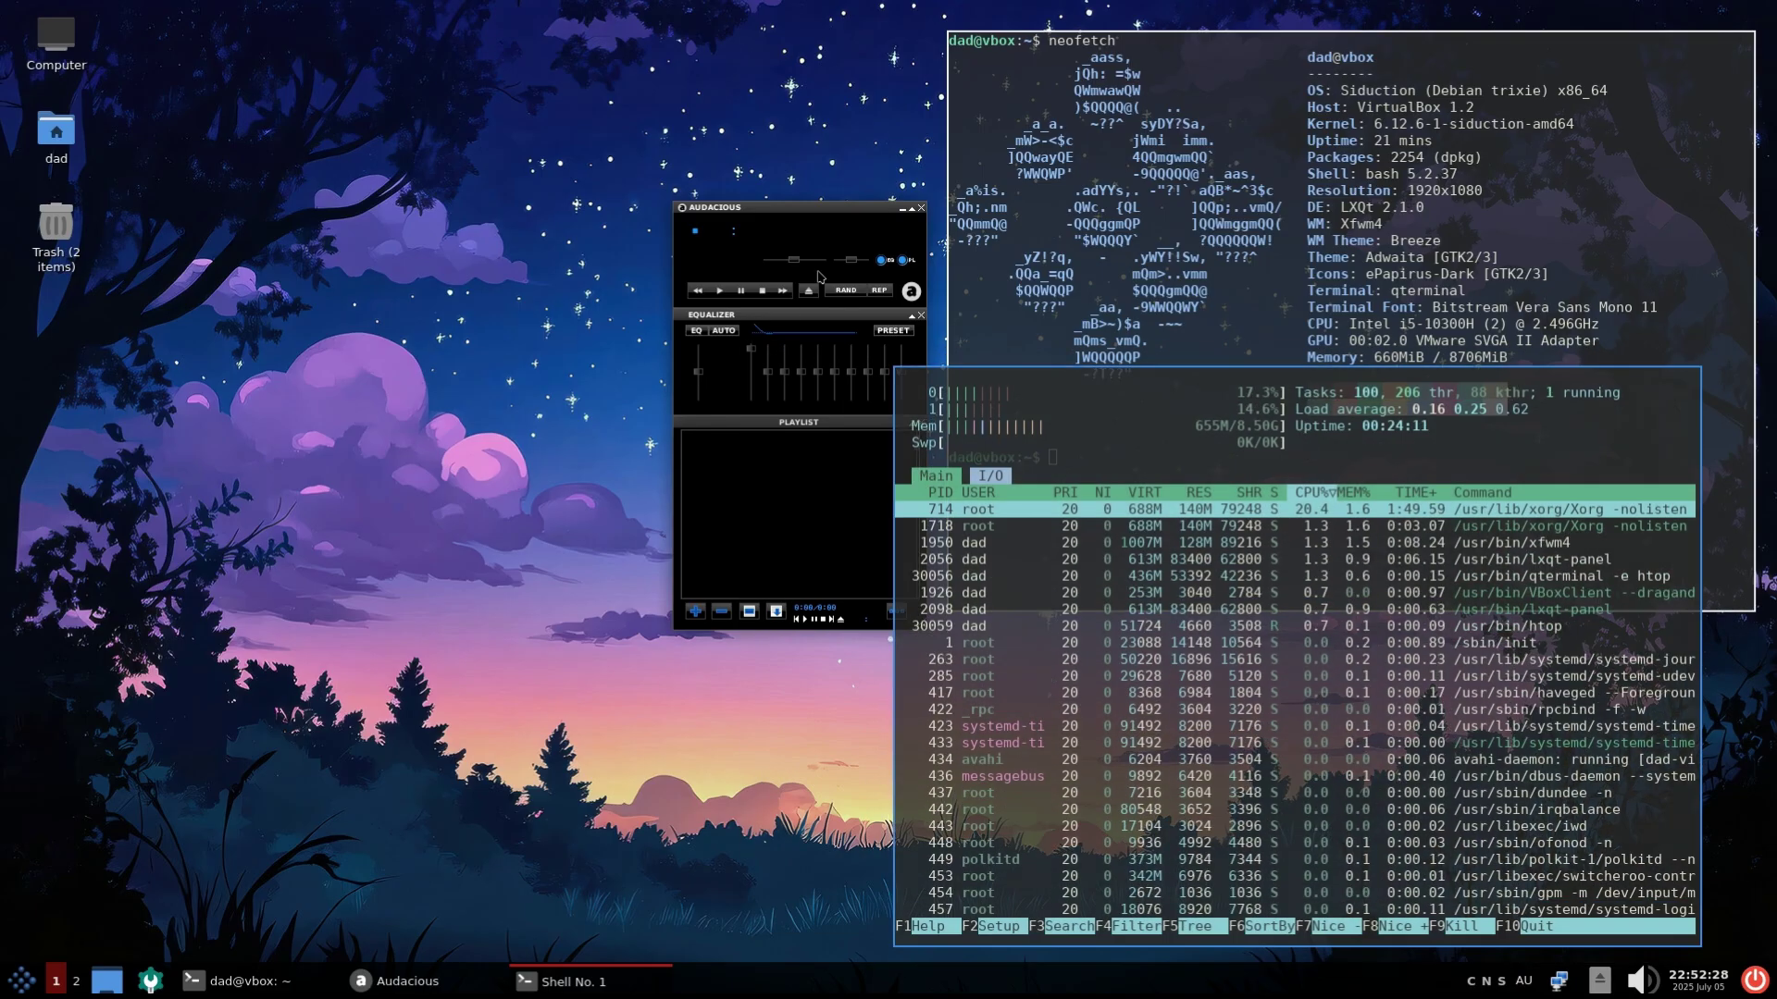
pyautogui.click(22, 979)
pyautogui.moveTo(83, 813)
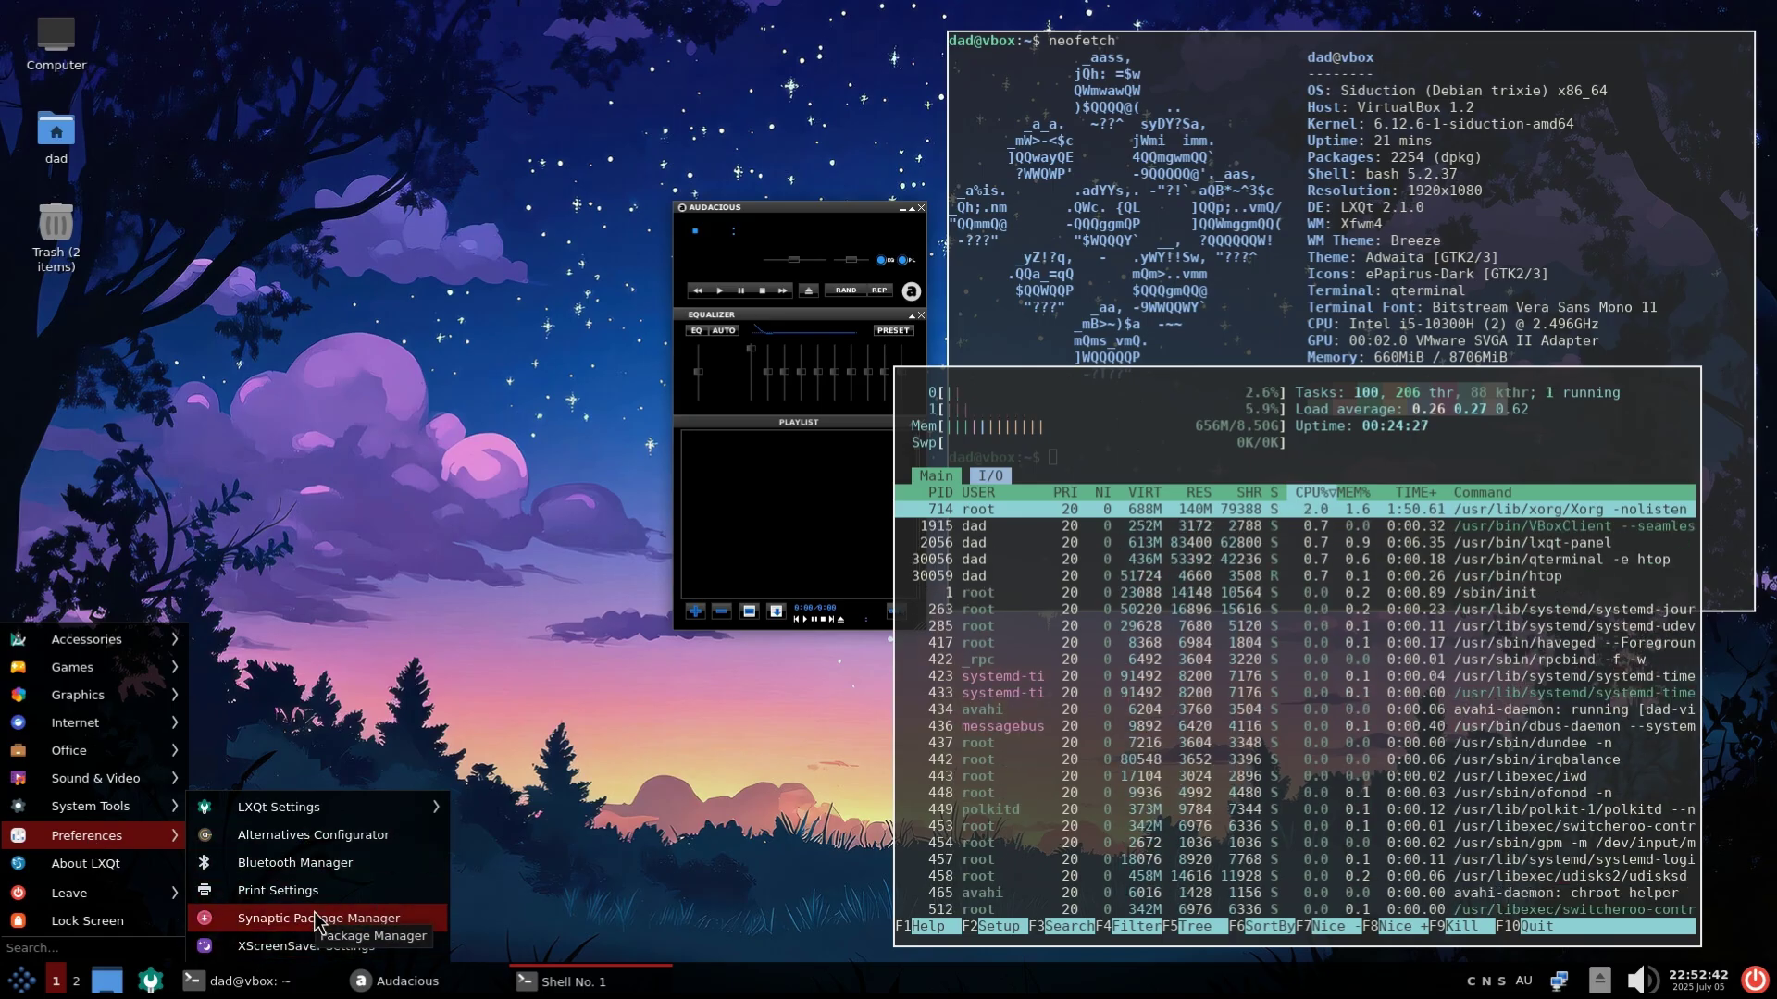
# Launch Synaptic with the root password, enlarge it, and browse the Communication and Cross-platform sections
pyautogui.click(314, 912)
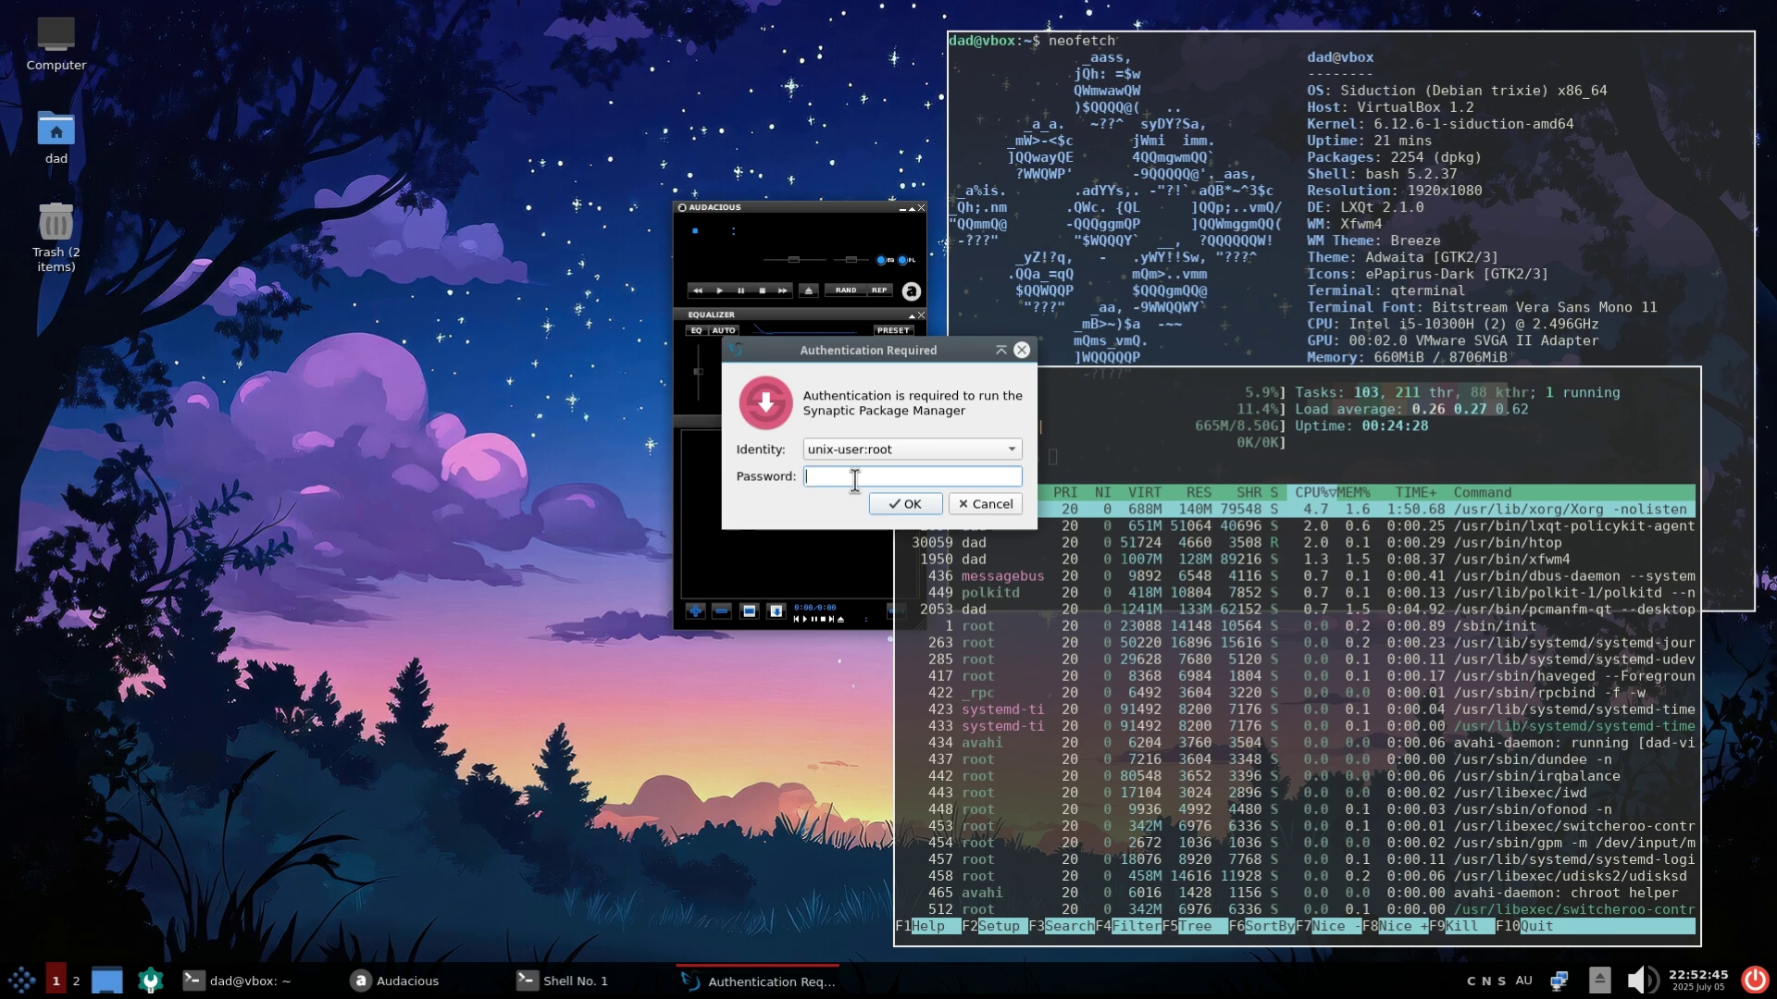
pyautogui.write('****')
pyautogui.press('Return')
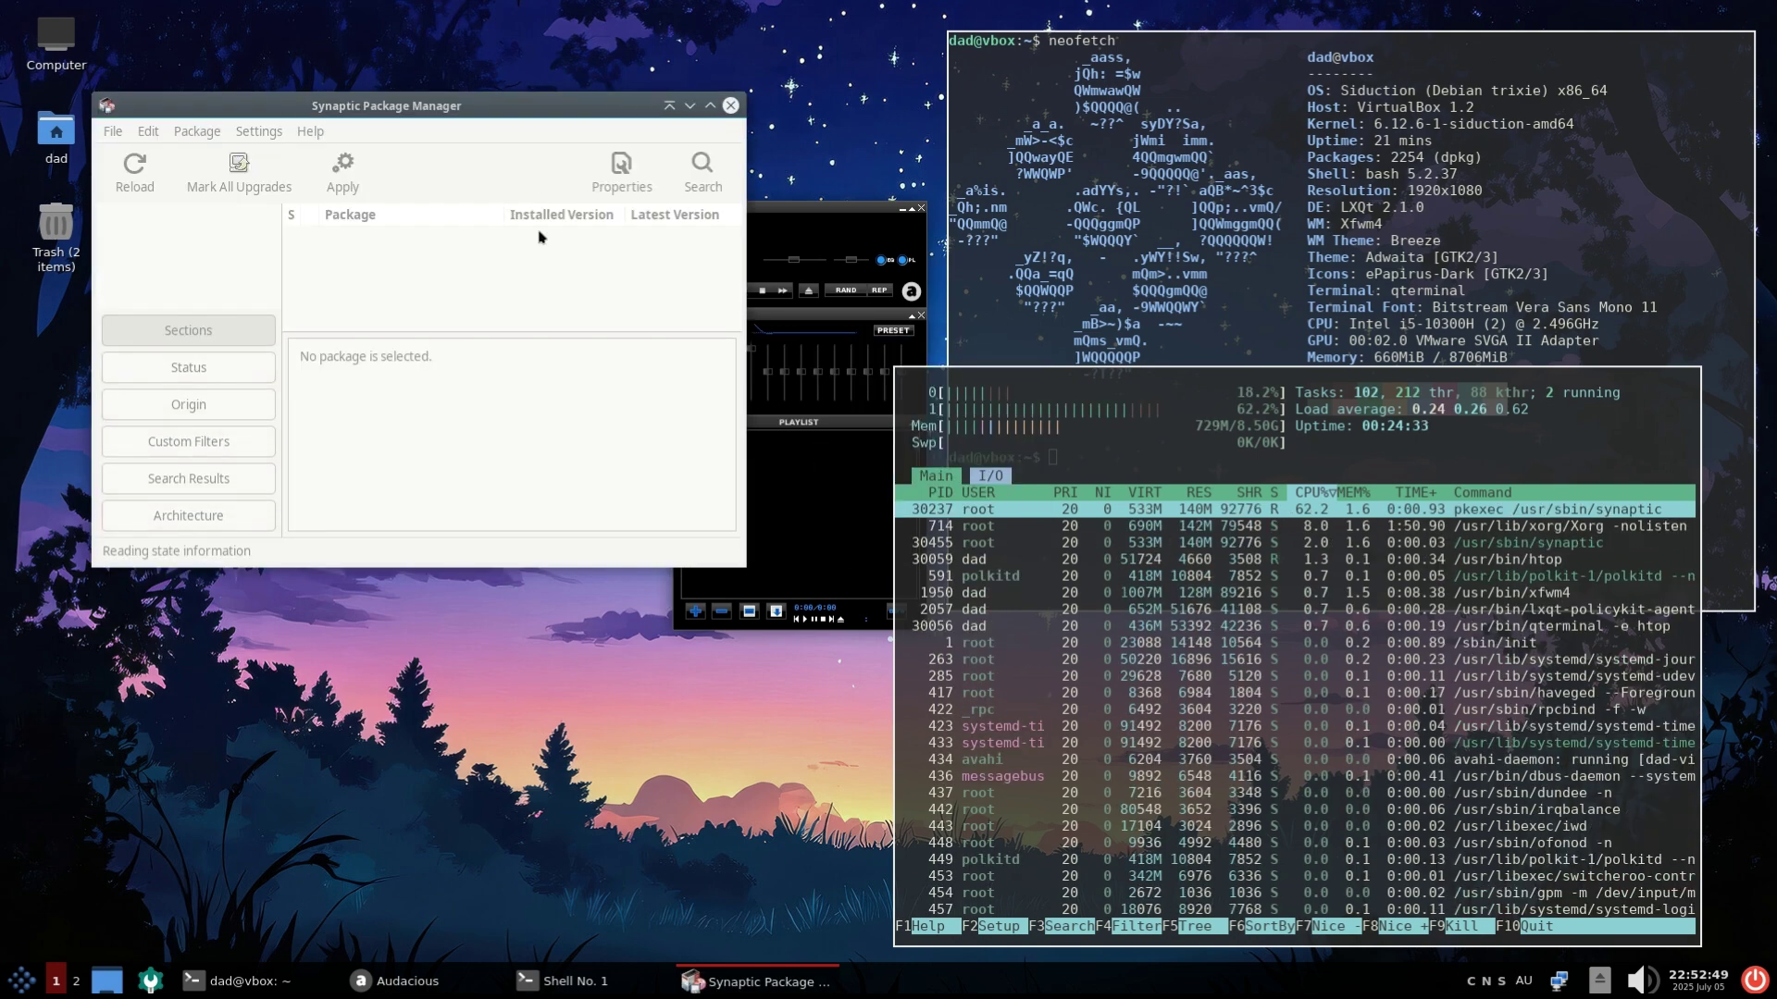
pyautogui.click(894, 468)
pyautogui.moveTo(745, 566); pyautogui.dragTo(1527, 815)
pyautogui.click(189, 287)
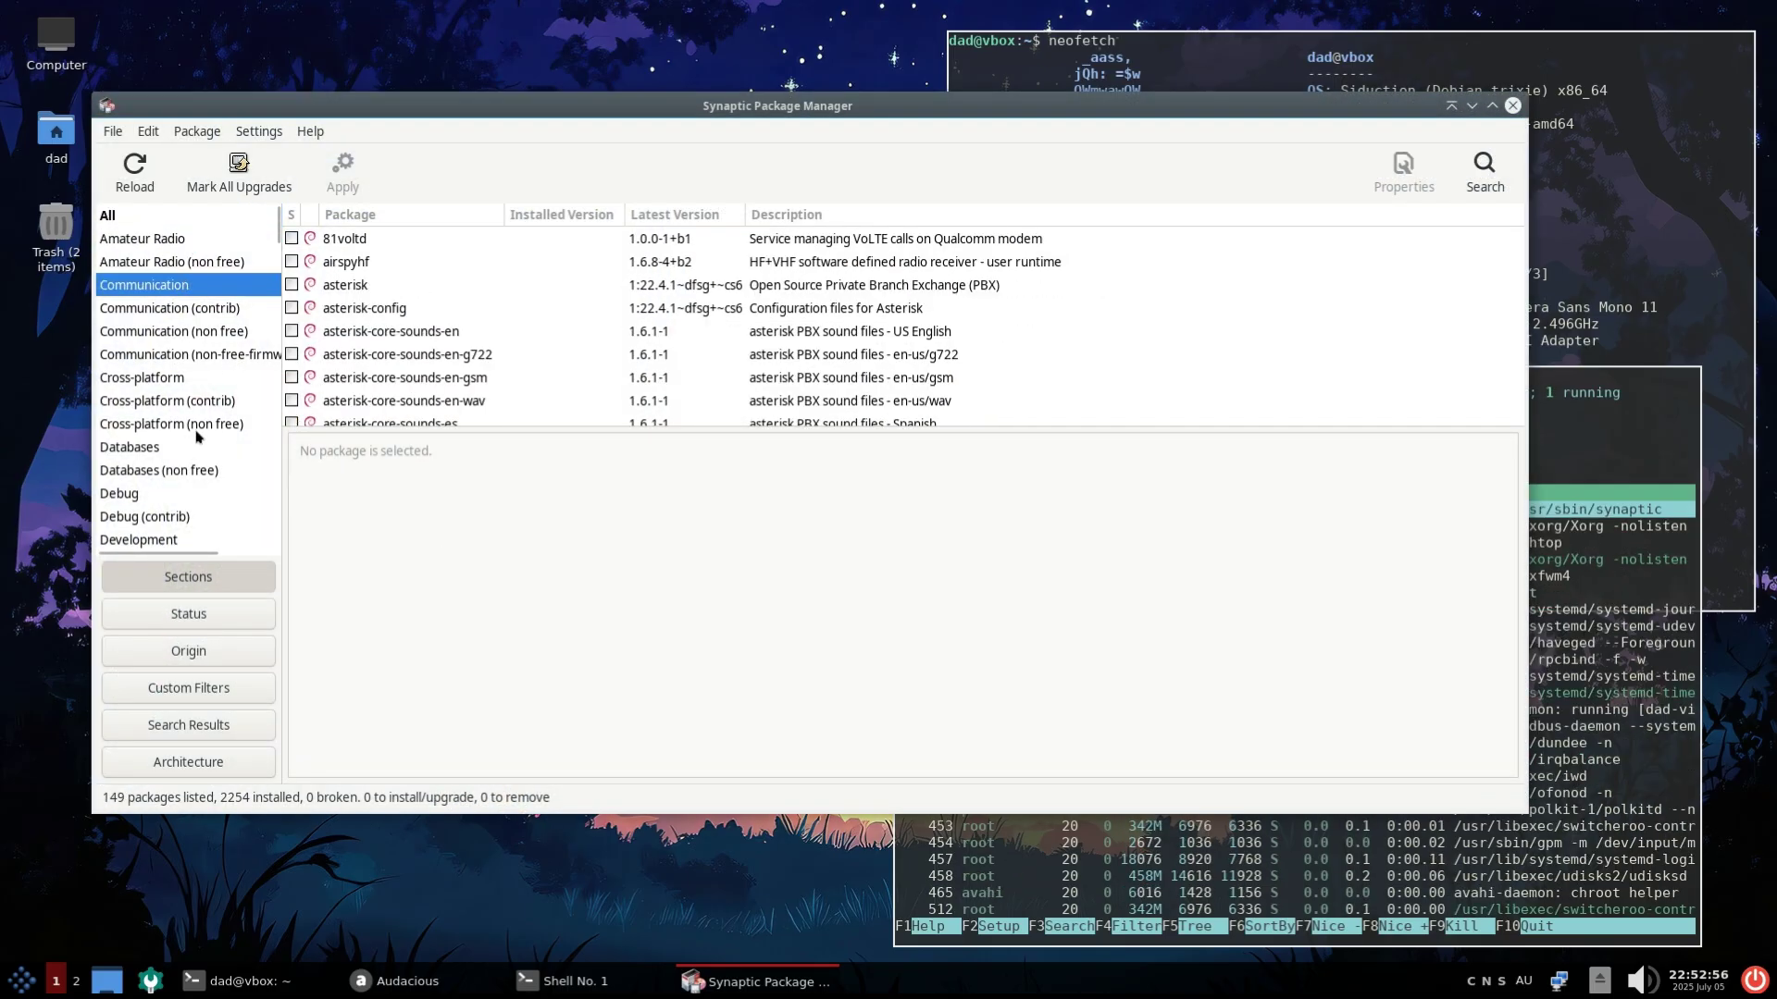
pyautogui.moveTo(444, 429); pyautogui.dragTo(444, 629)
pyautogui.click(251, 375)
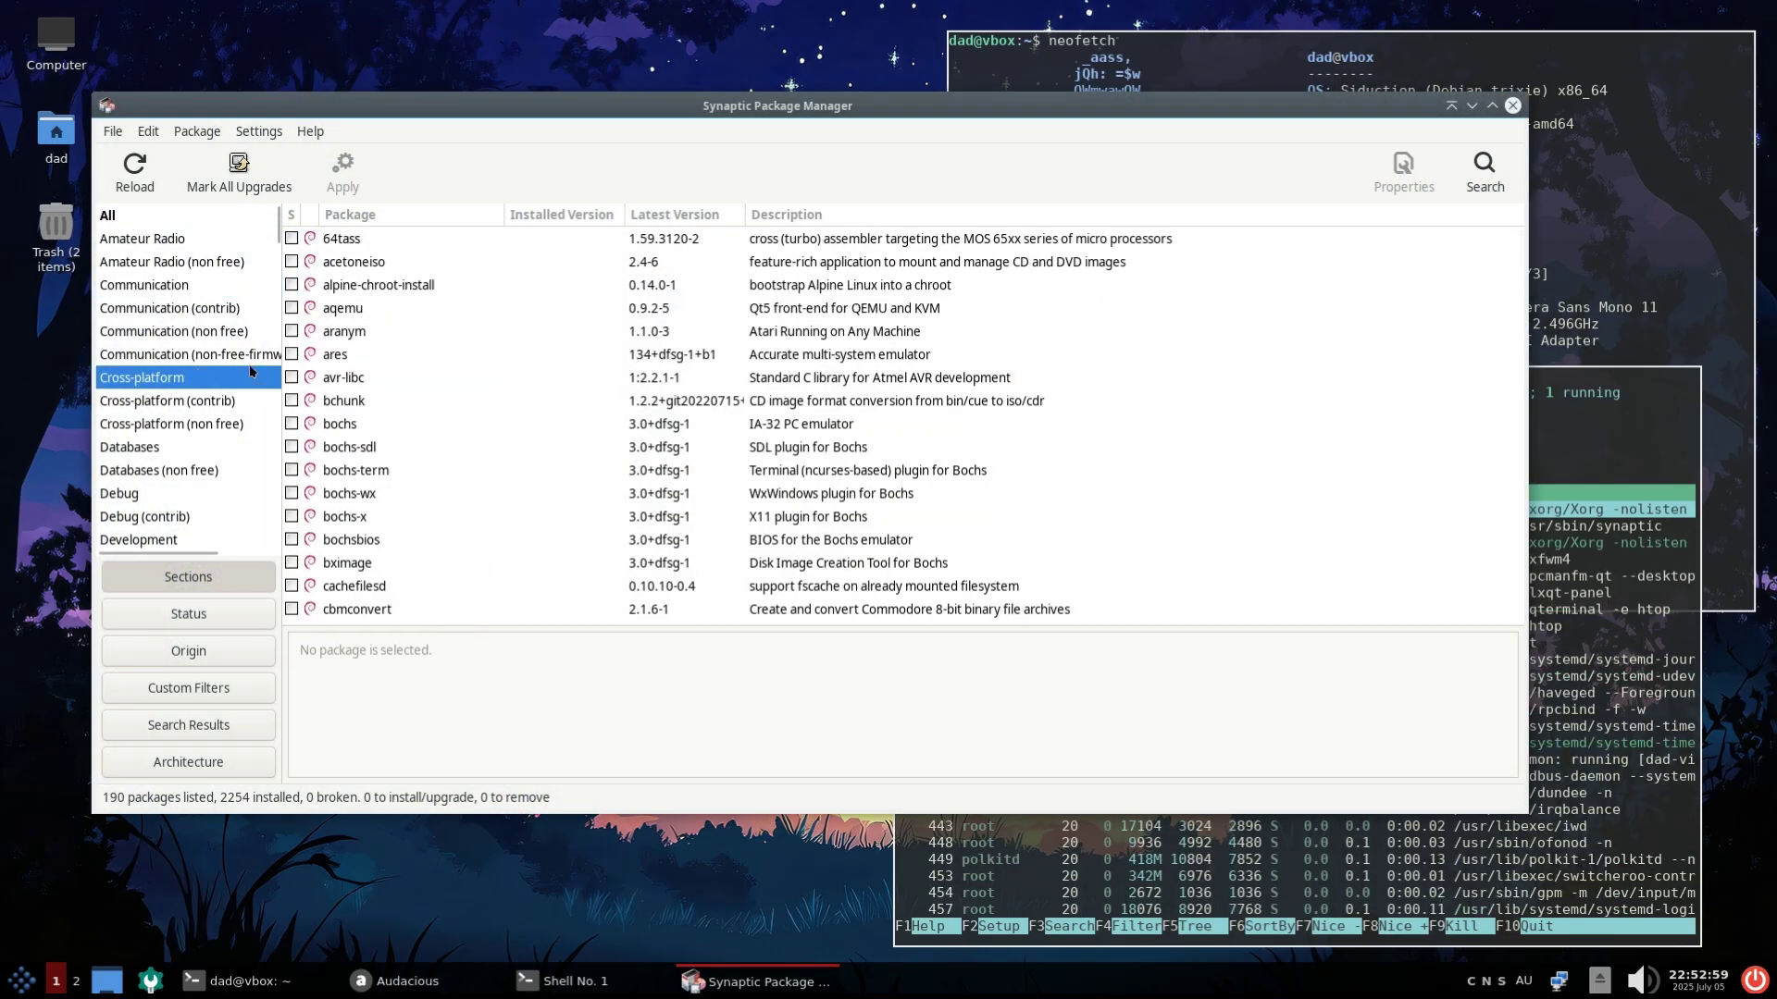
# Close and relaunch Synaptic with the root password, then browse its menus up to Settings
pyautogui.click(1513, 104)
pyautogui.click(21, 979)
pyautogui.moveTo(37, 837)
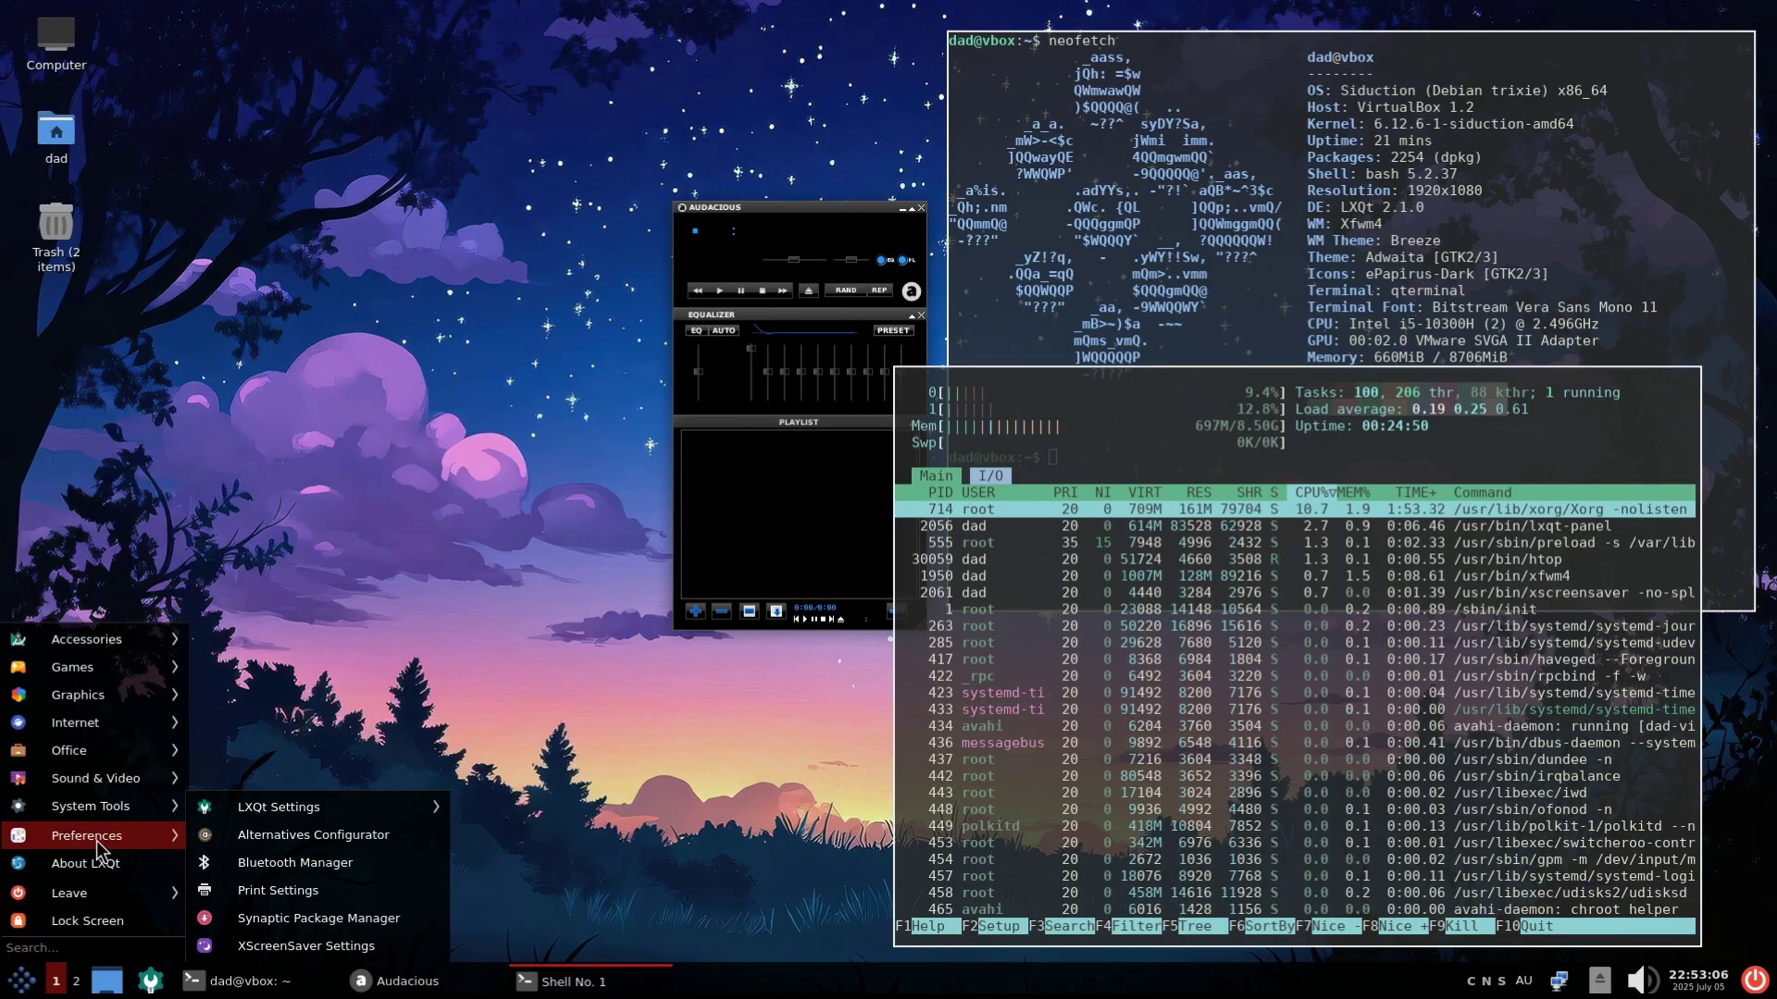
pyautogui.click(319, 918)
pyautogui.write('••')
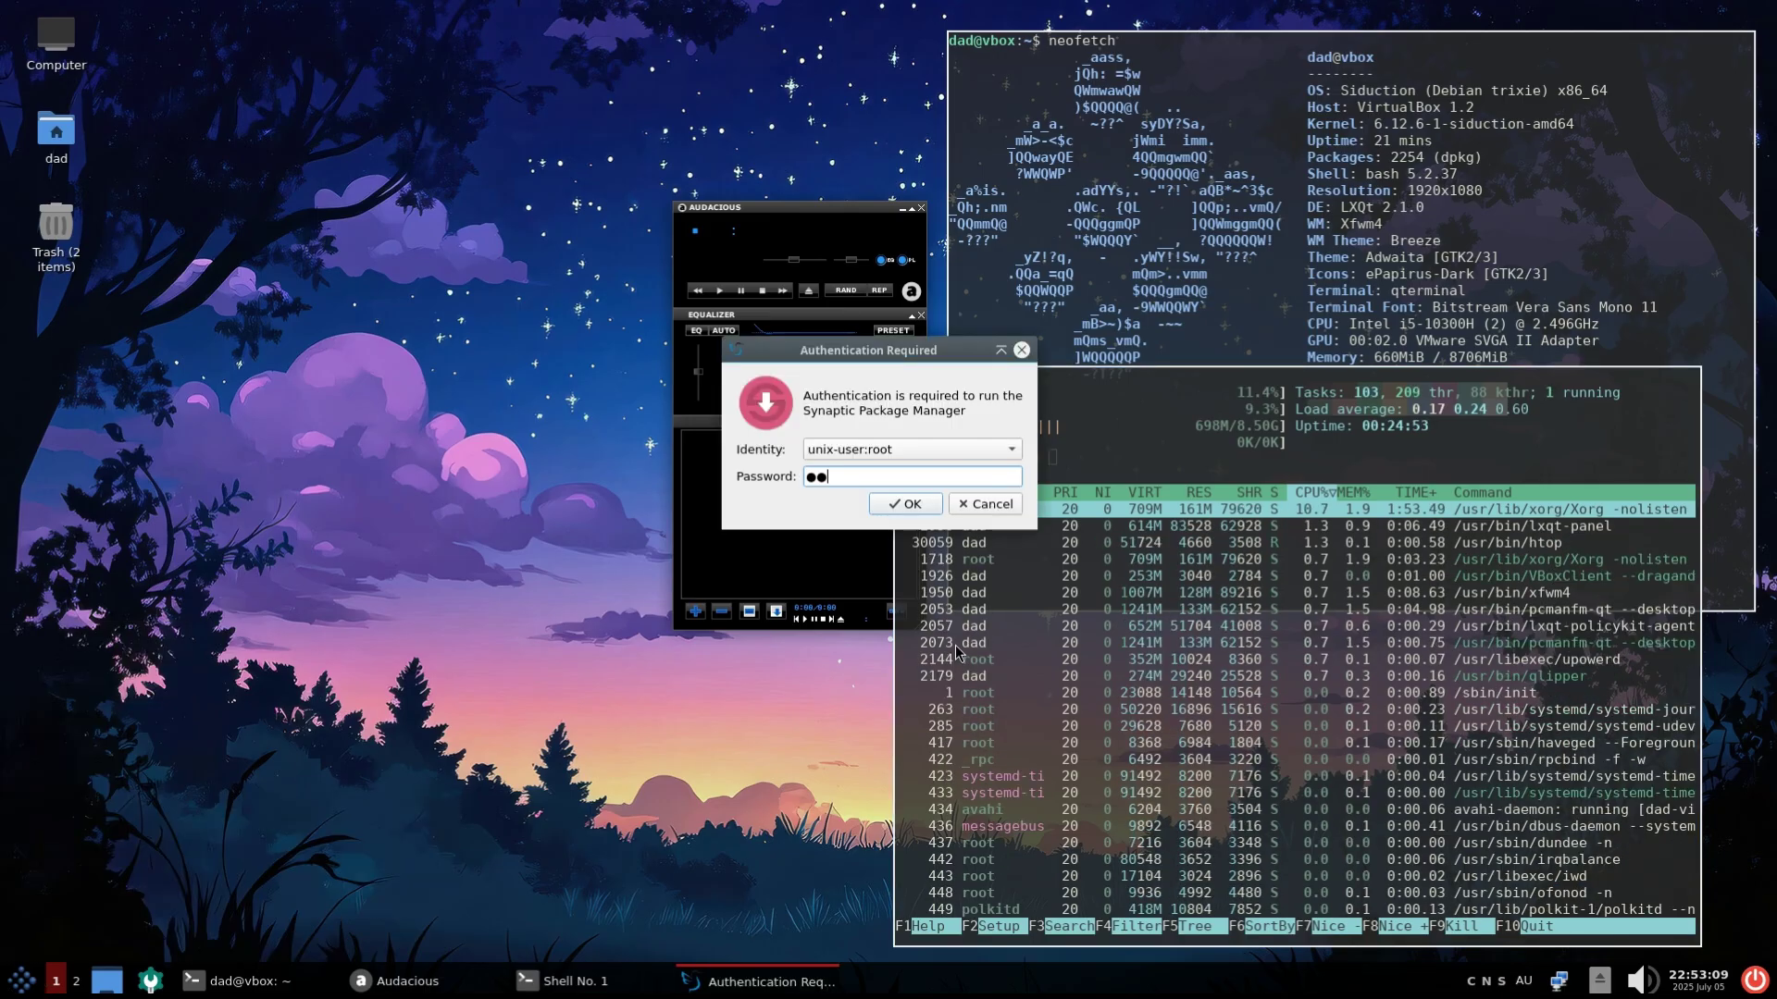
pyautogui.press('Return')
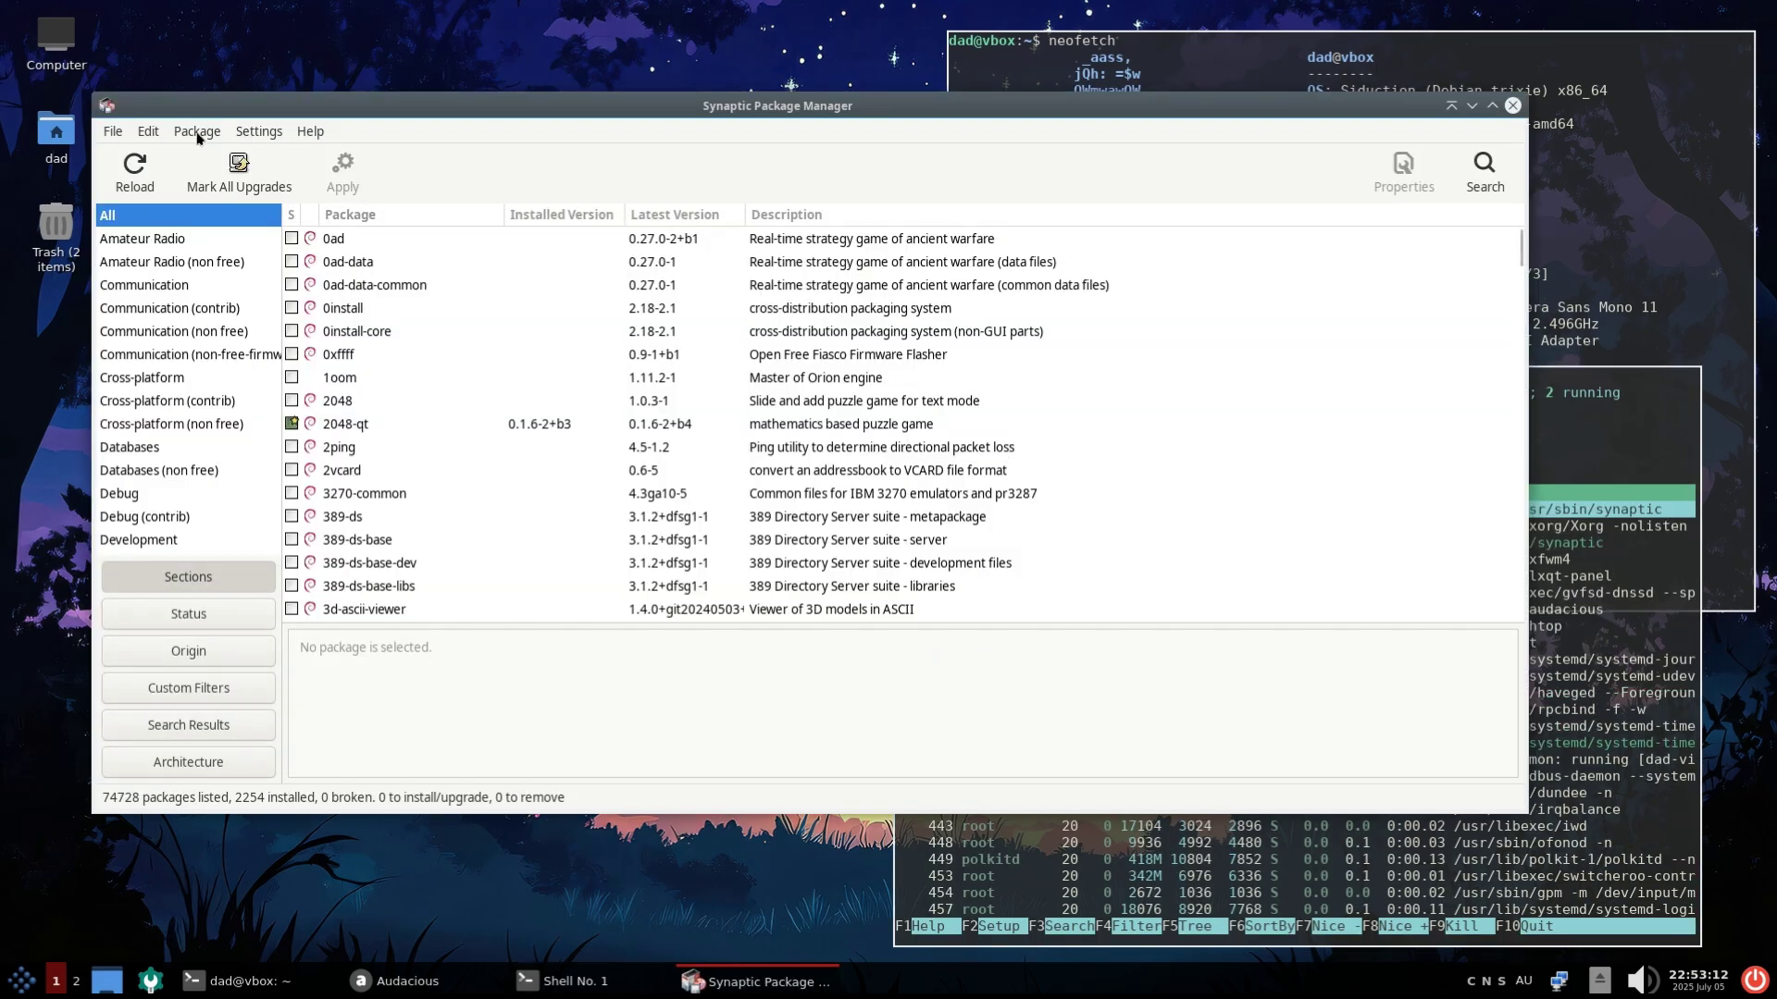
pyautogui.click(197, 132)
pyautogui.moveTo(104, 137)
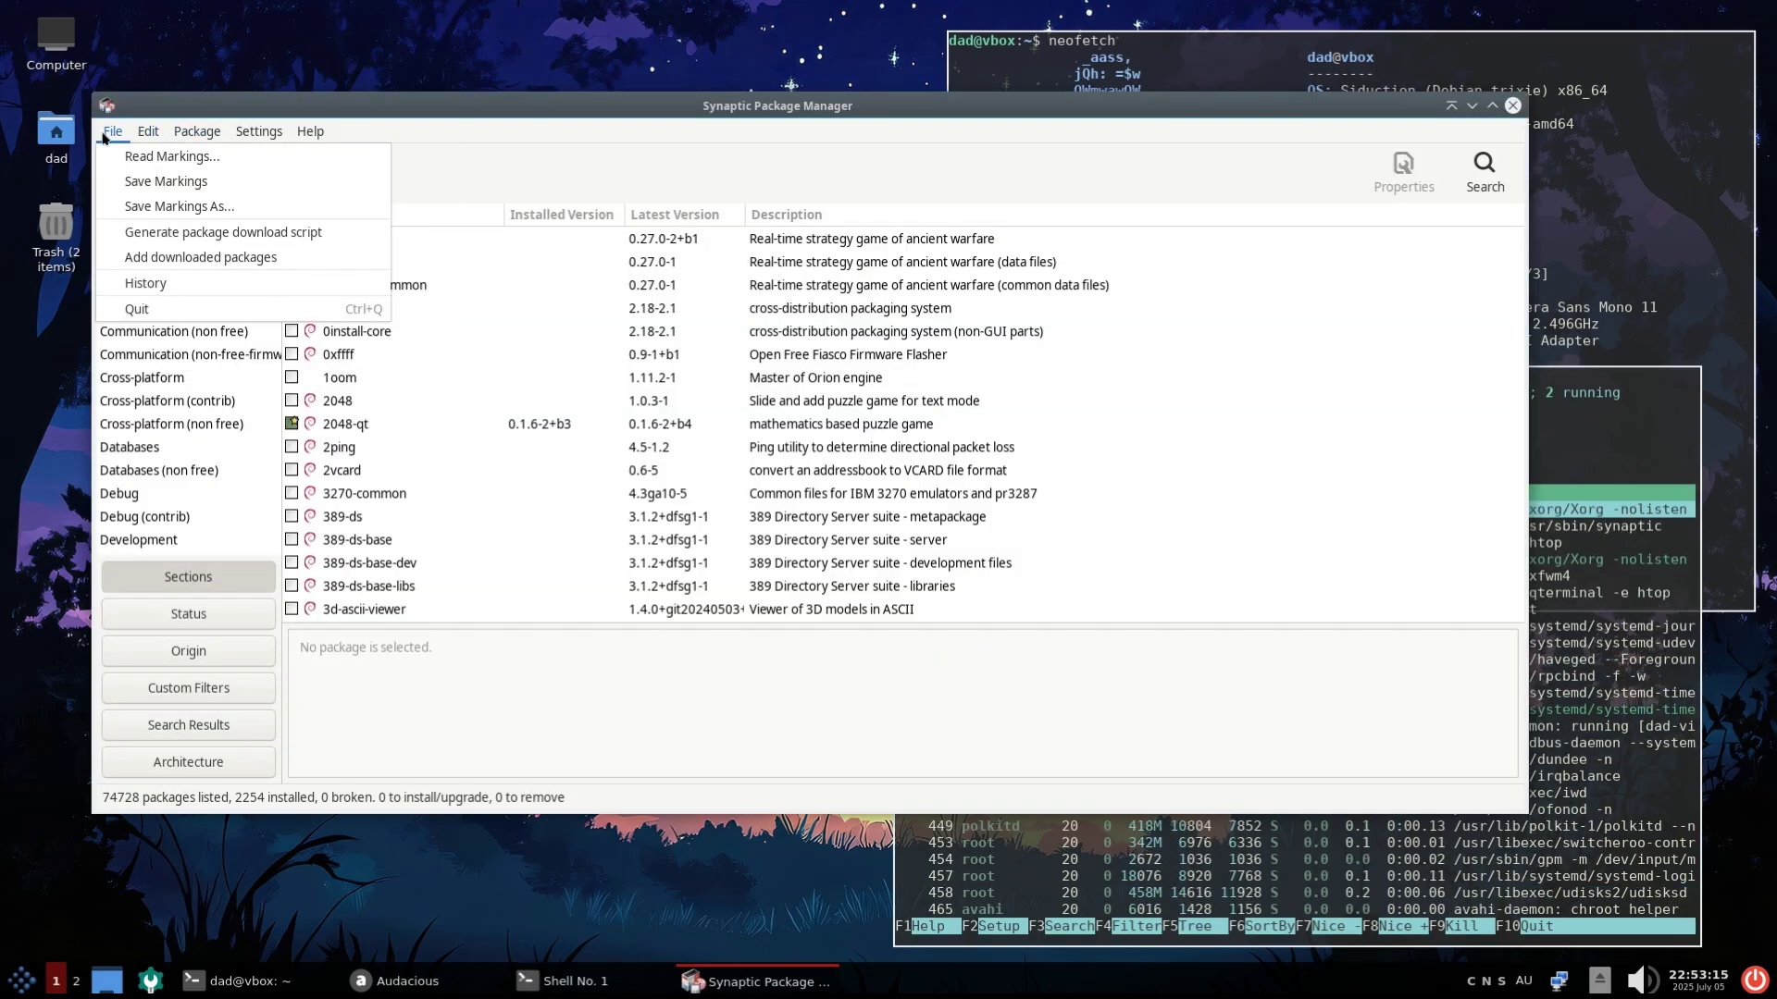
pyautogui.moveTo(259, 132)
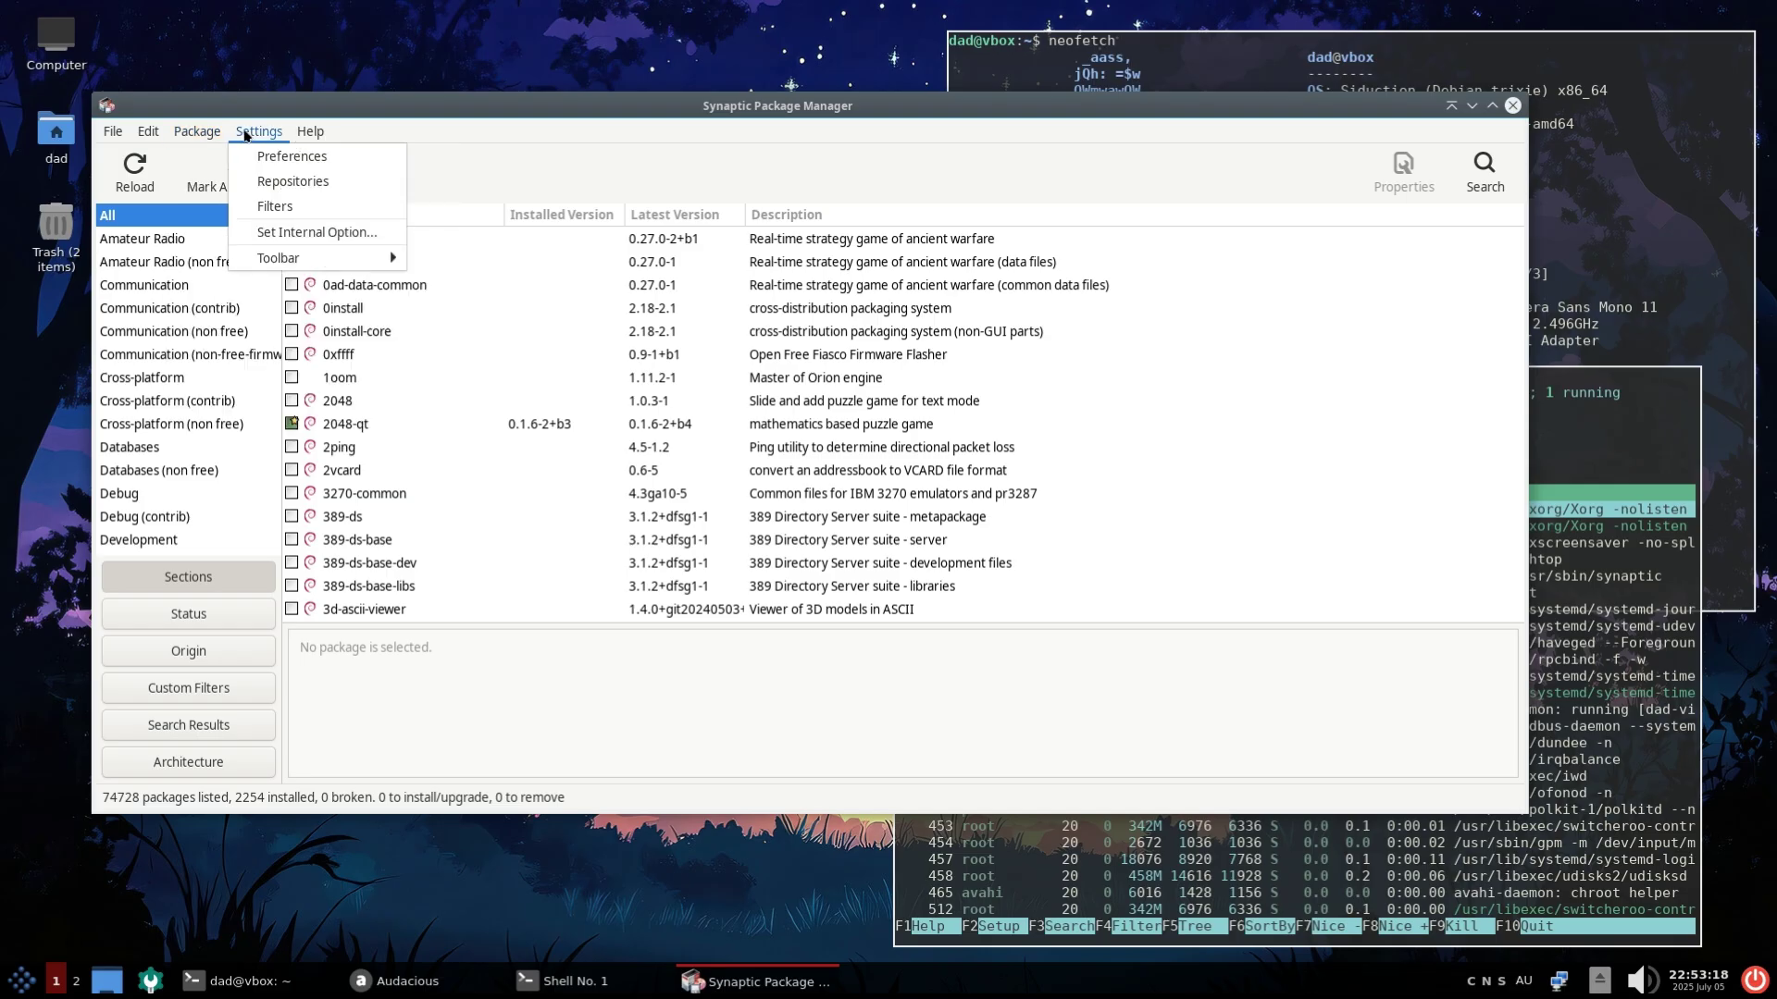
pyautogui.click(273, 180)
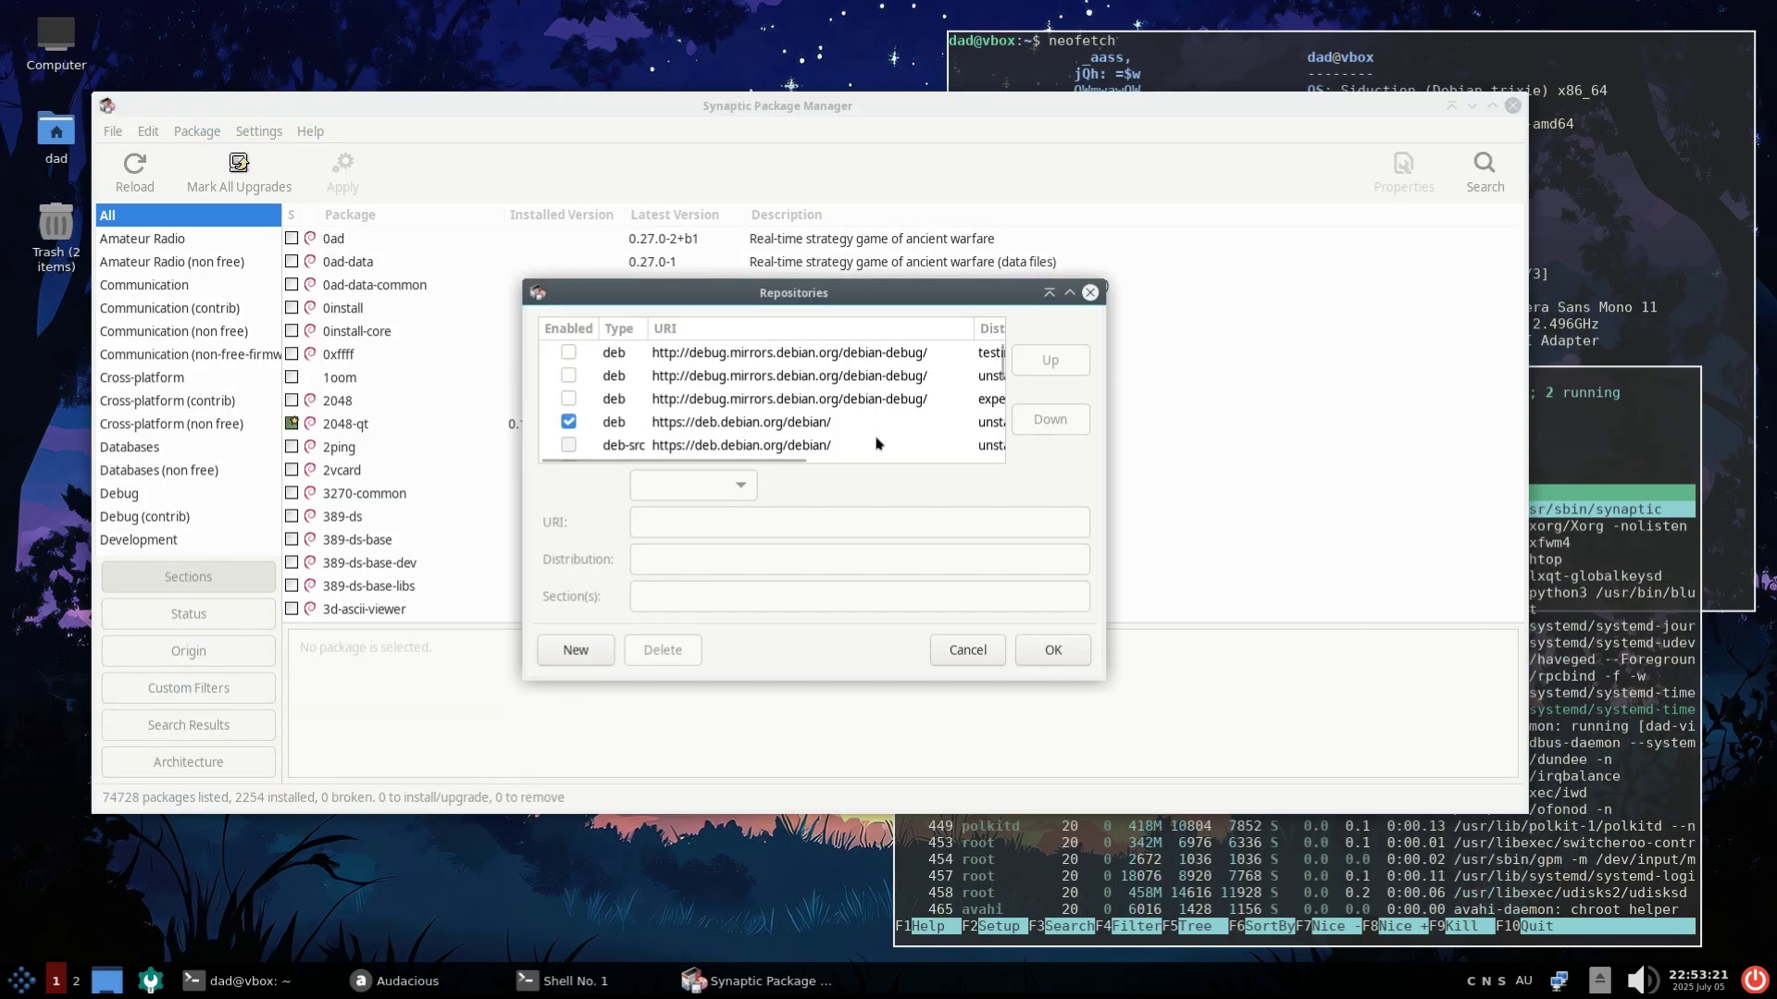
pyautogui.click(678, 423)
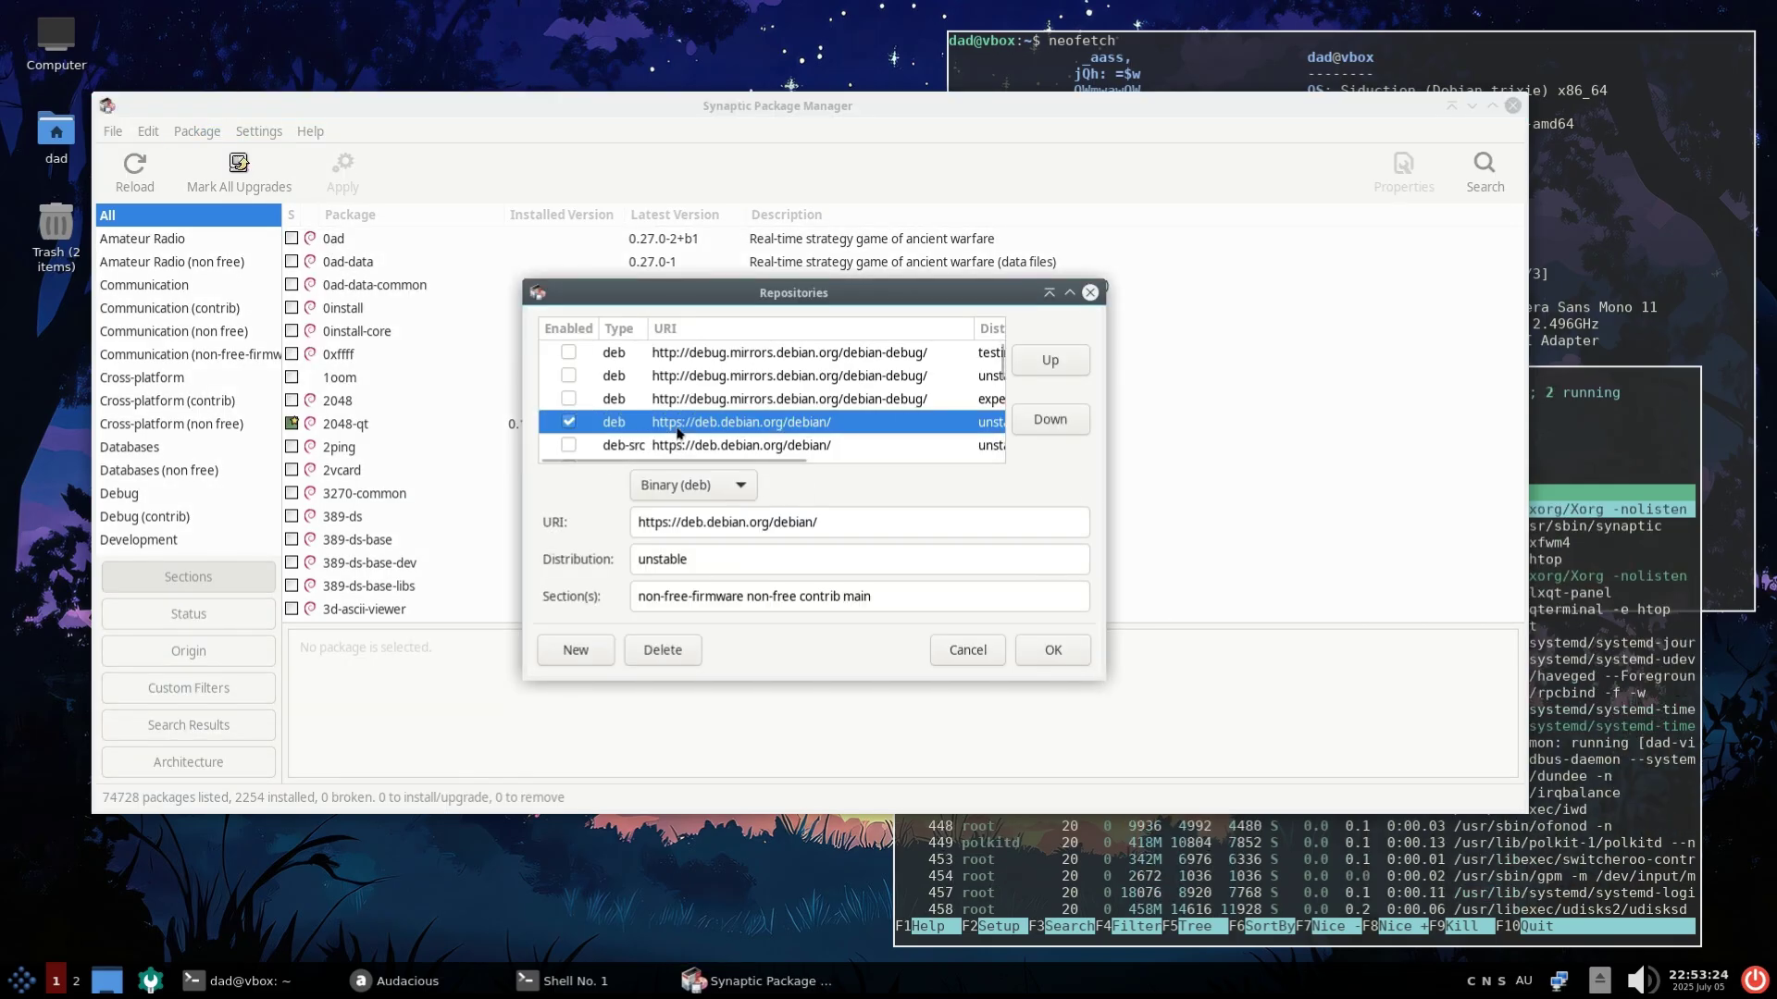
pyautogui.doubleClick(648, 559)
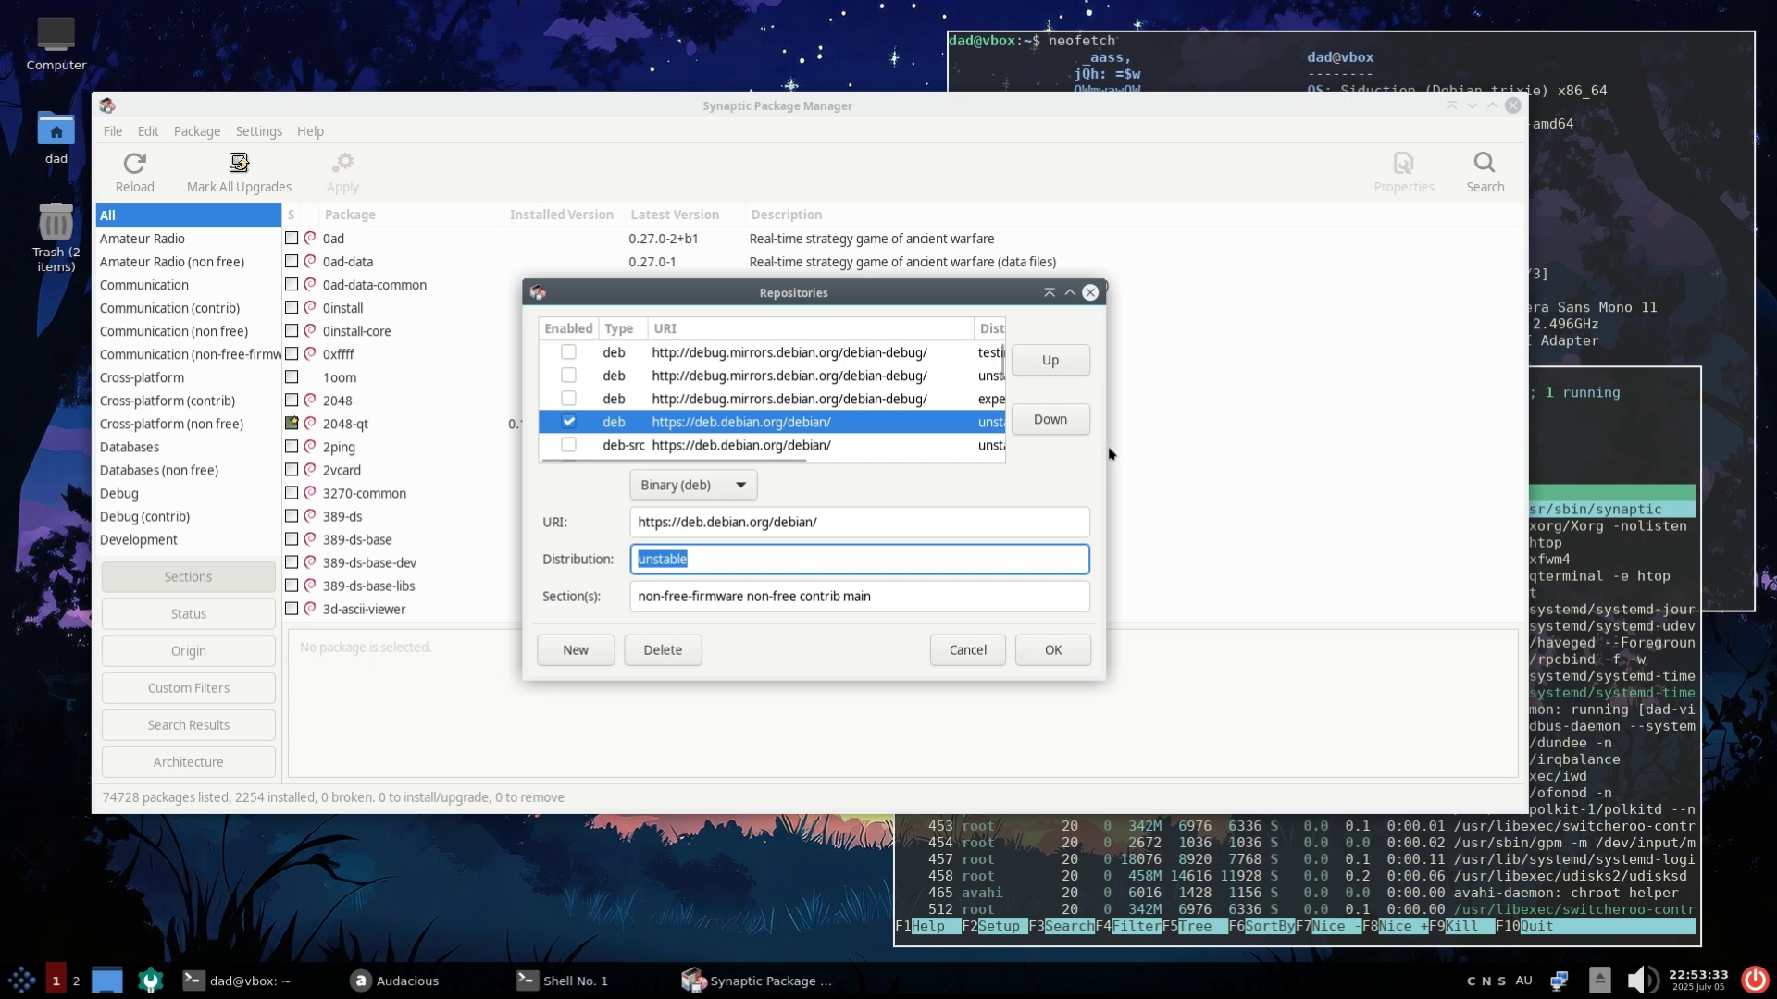
pyautogui.moveTo(1110, 453); pyautogui.dragTo(1361, 453)
pyautogui.scroll(-1, 1030, 410)
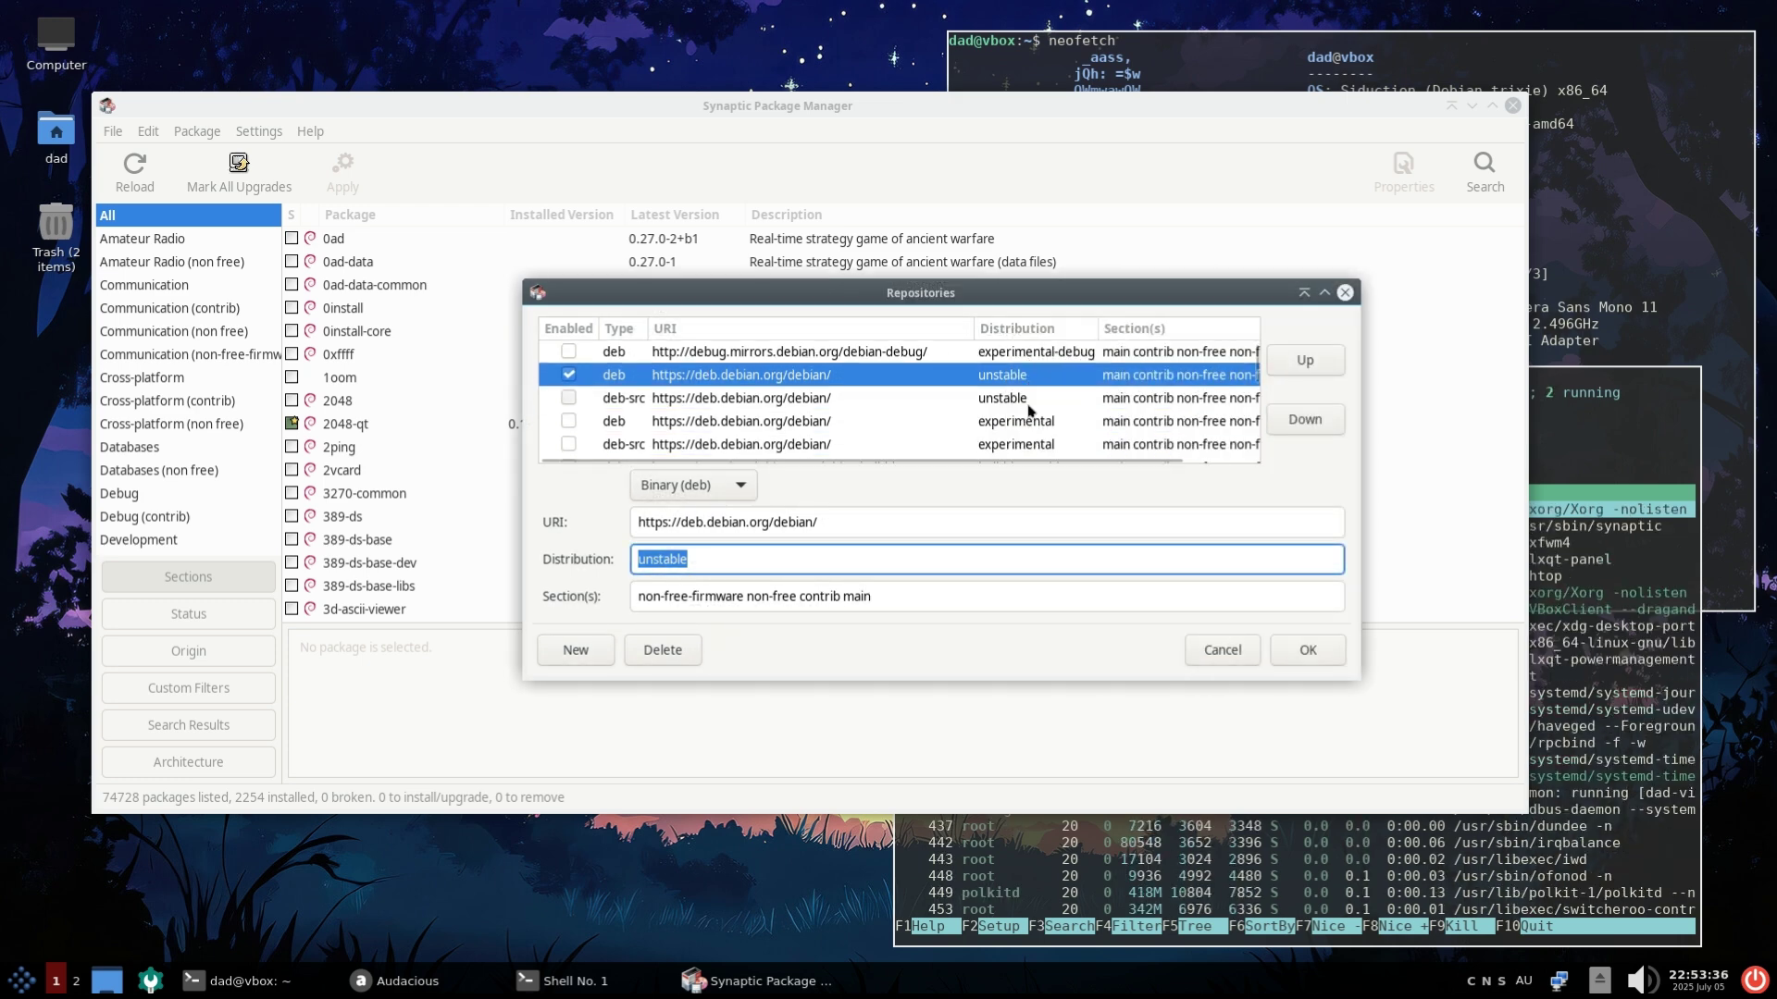
pyautogui.scroll(-1, 1028, 408)
pyautogui.scroll(-8, 838, 428)
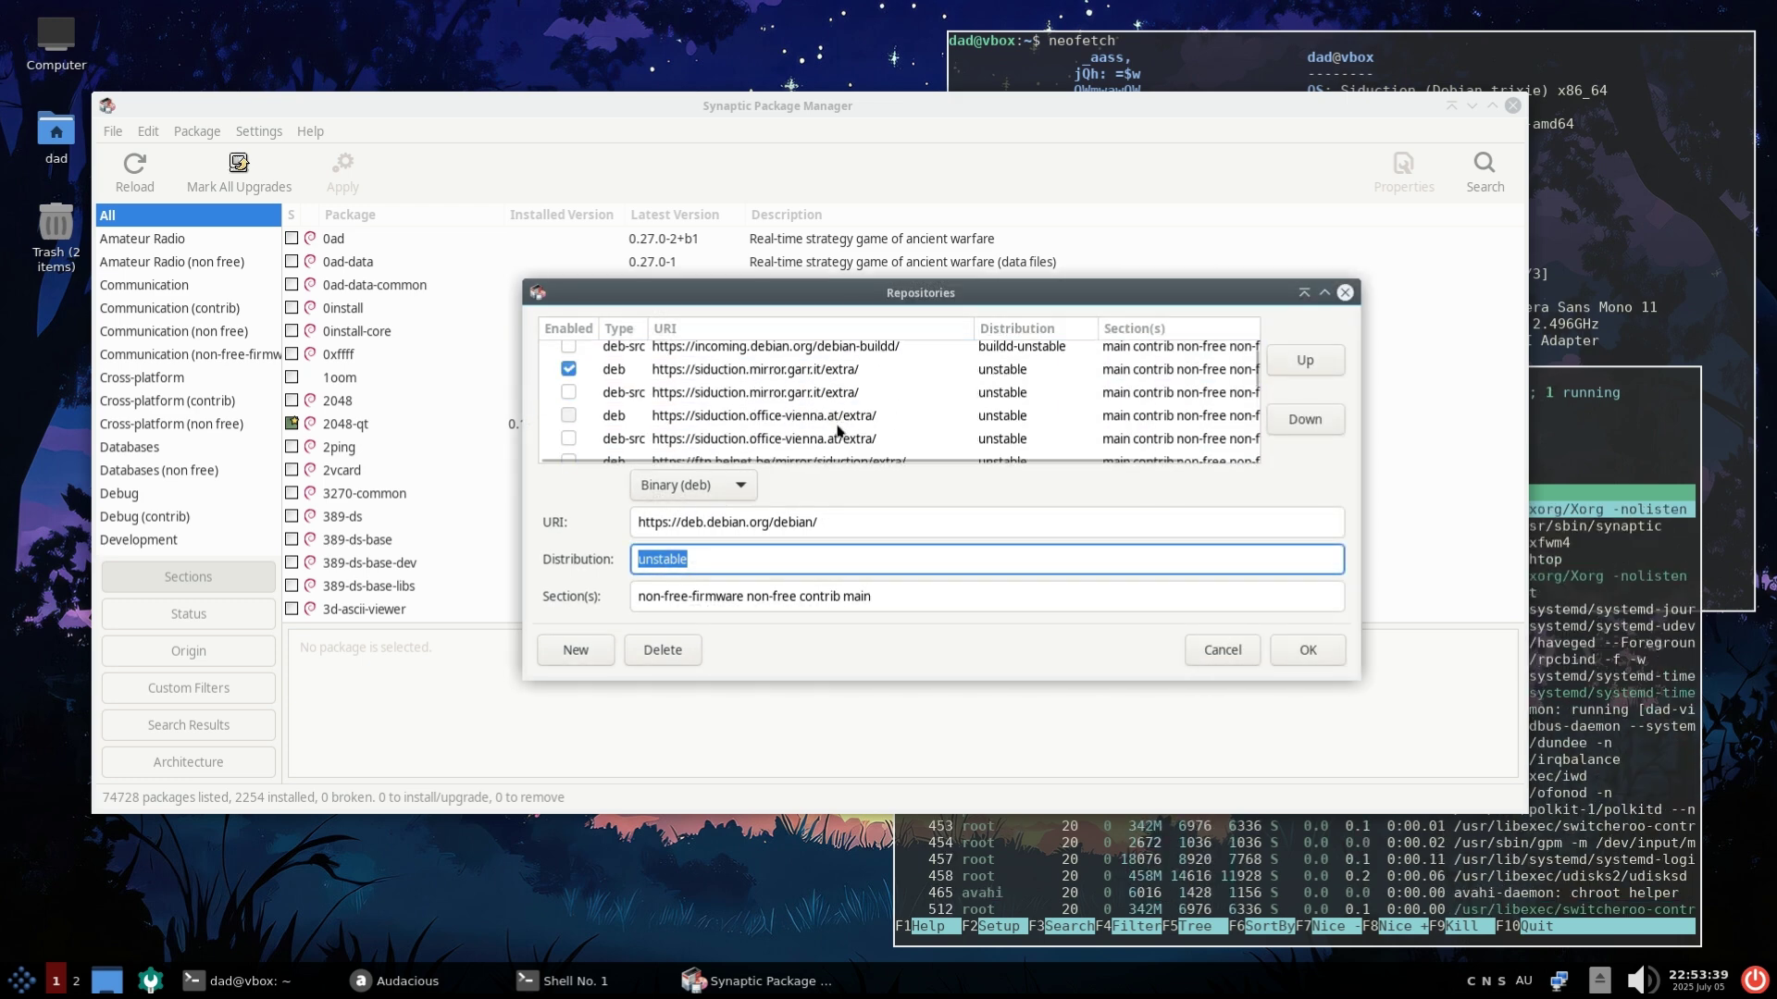
pyautogui.click(1303, 652)
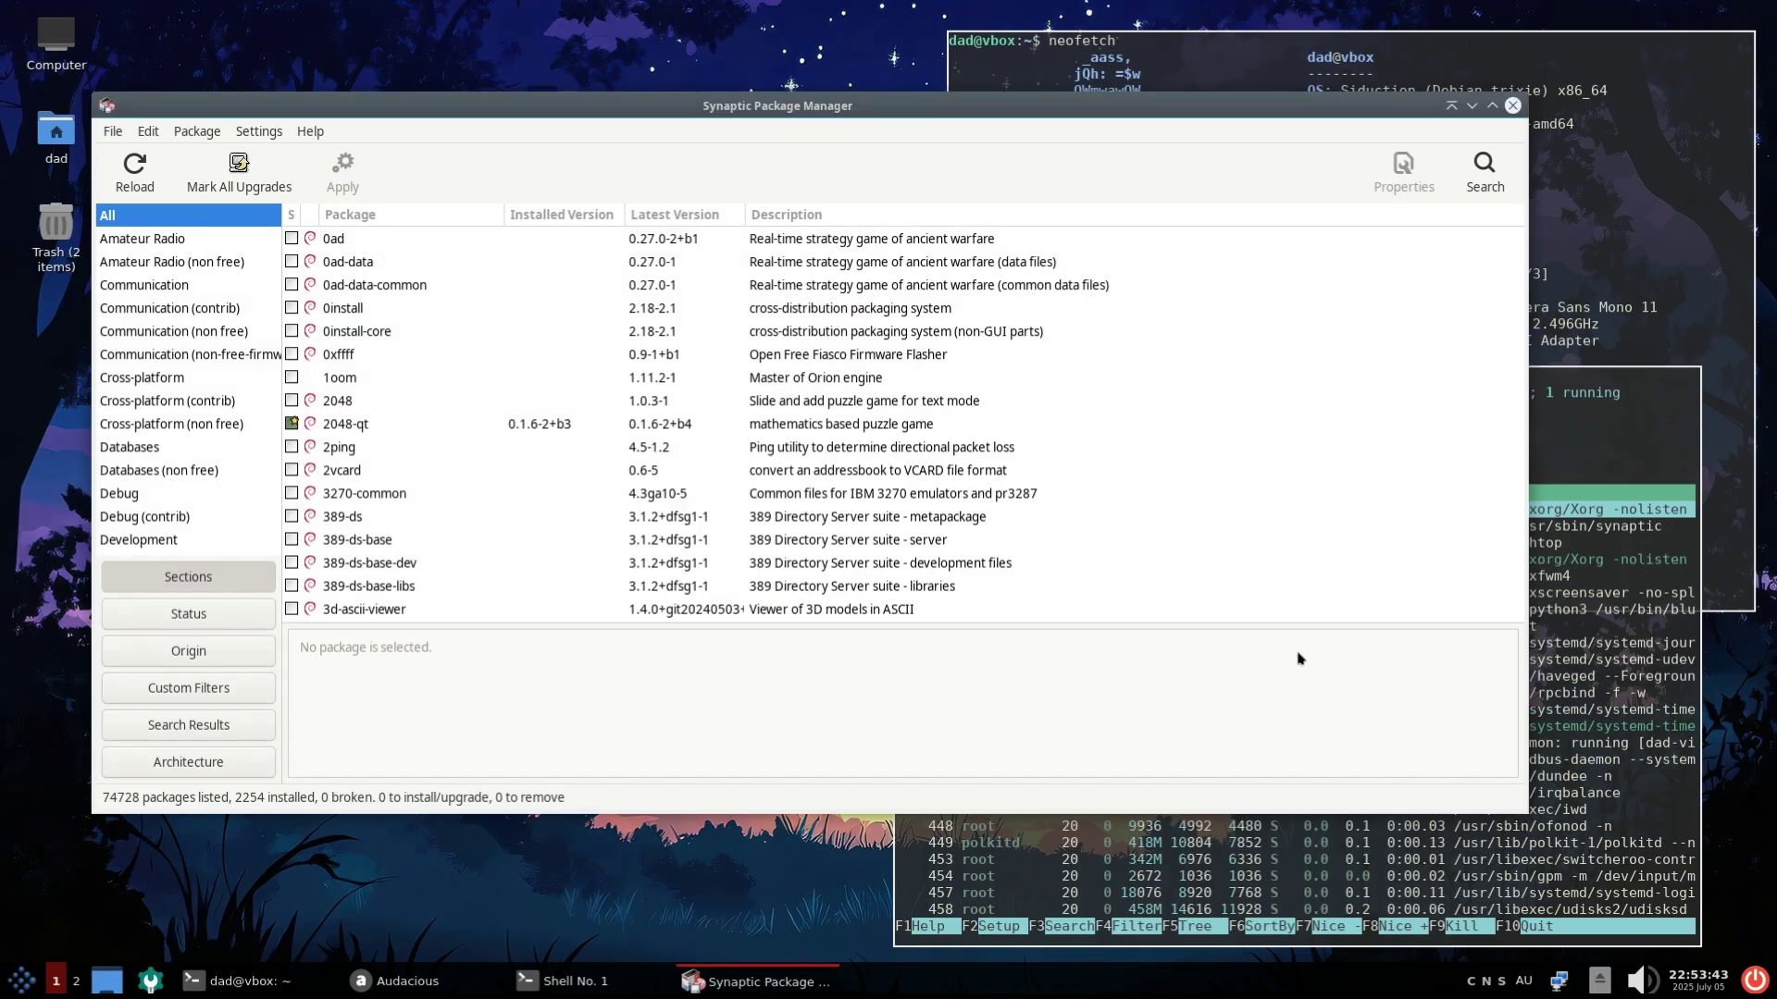
# Close Synaptic and launch Midnight Commander from the System Tools menu
pyautogui.click(1513, 107)
pyautogui.click(21, 979)
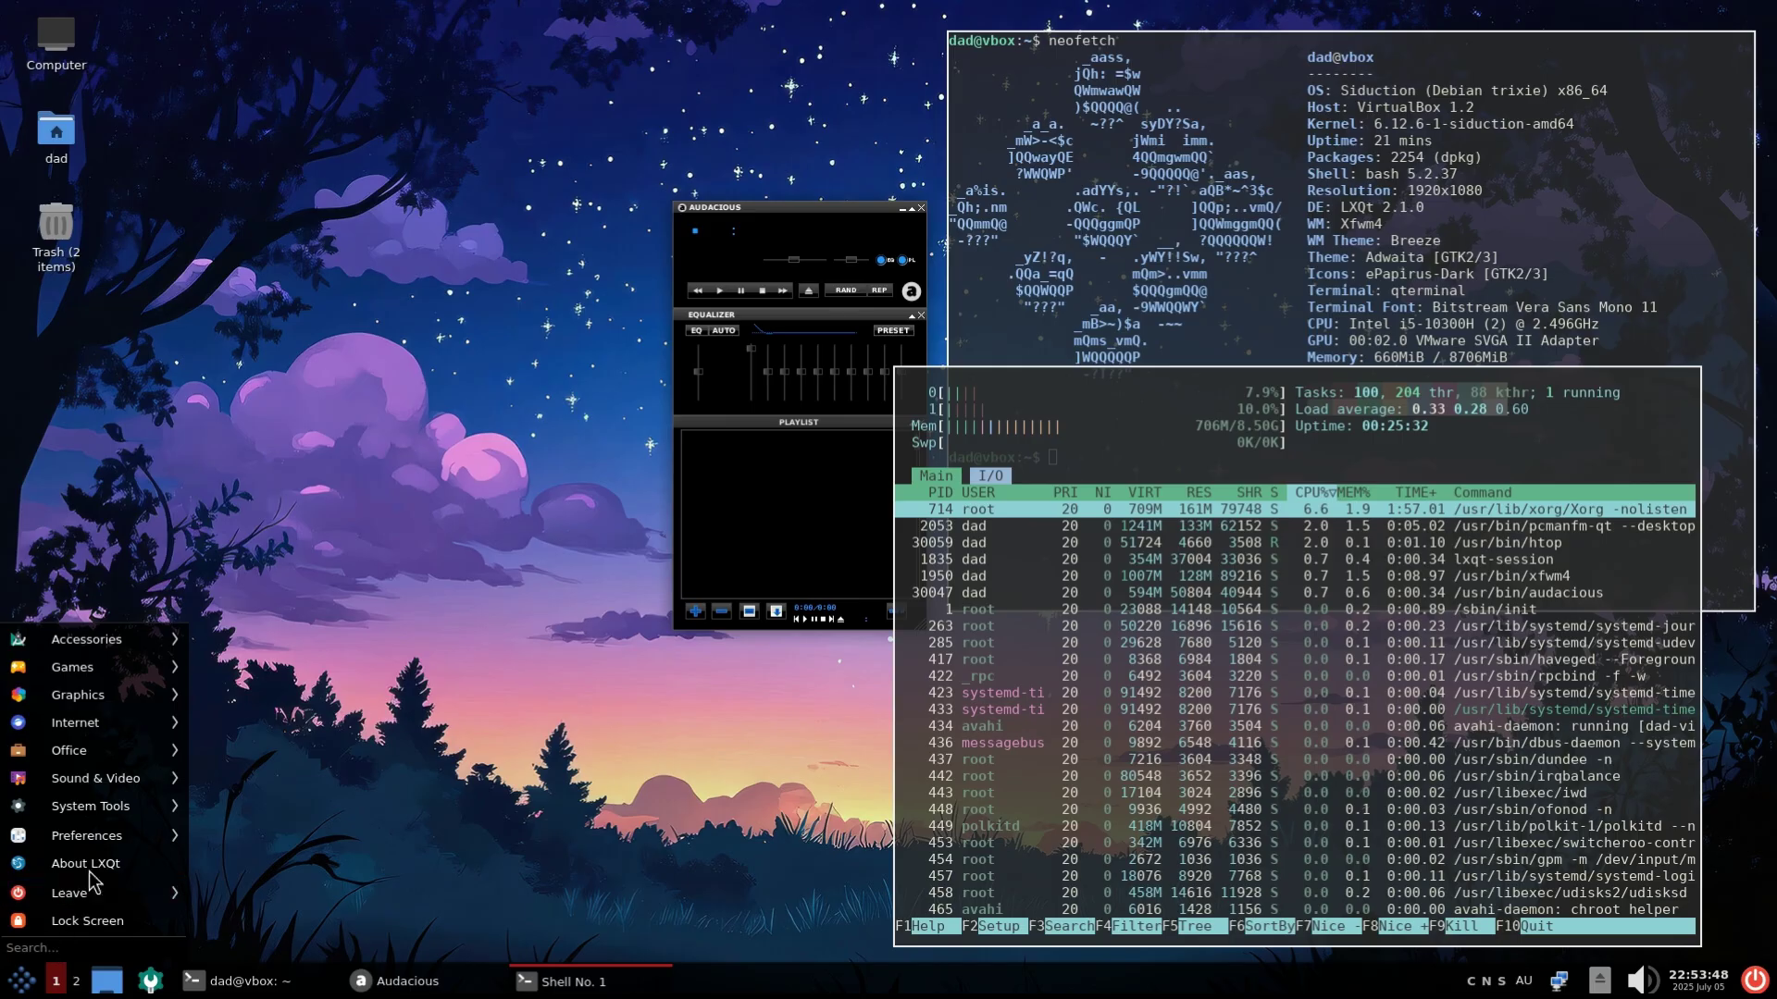
pyautogui.moveTo(101, 849)
pyautogui.moveTo(108, 816)
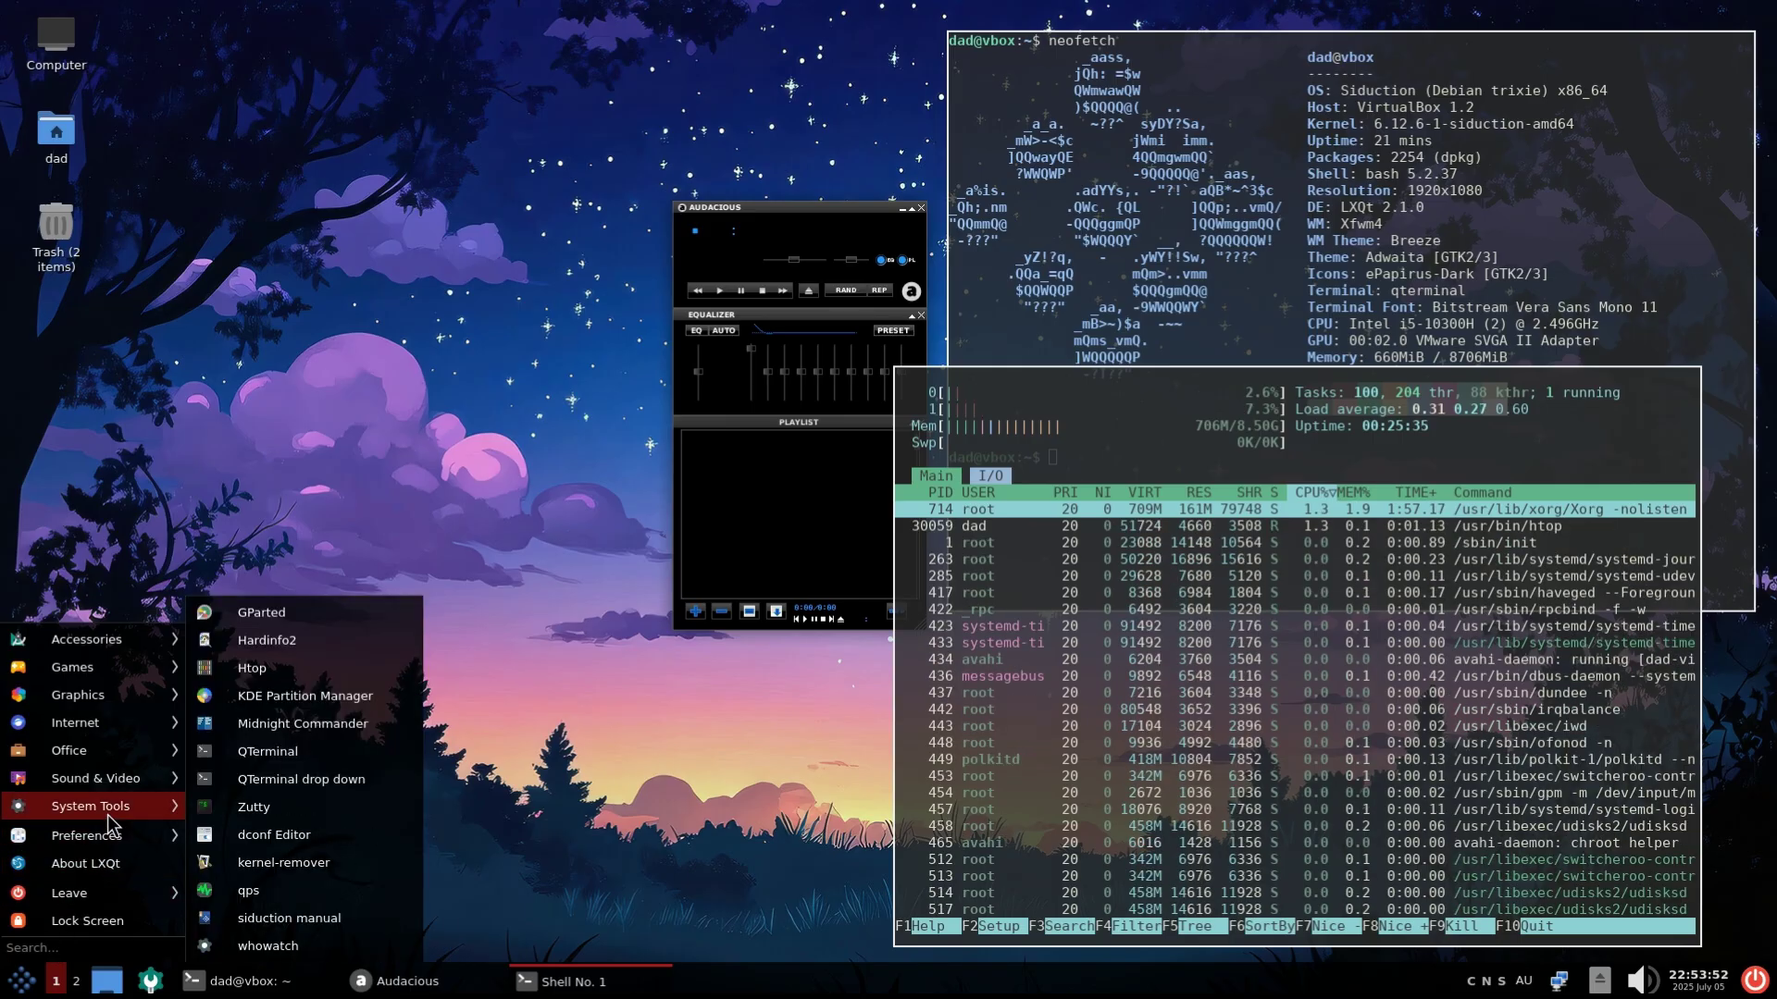
pyautogui.click(281, 724)
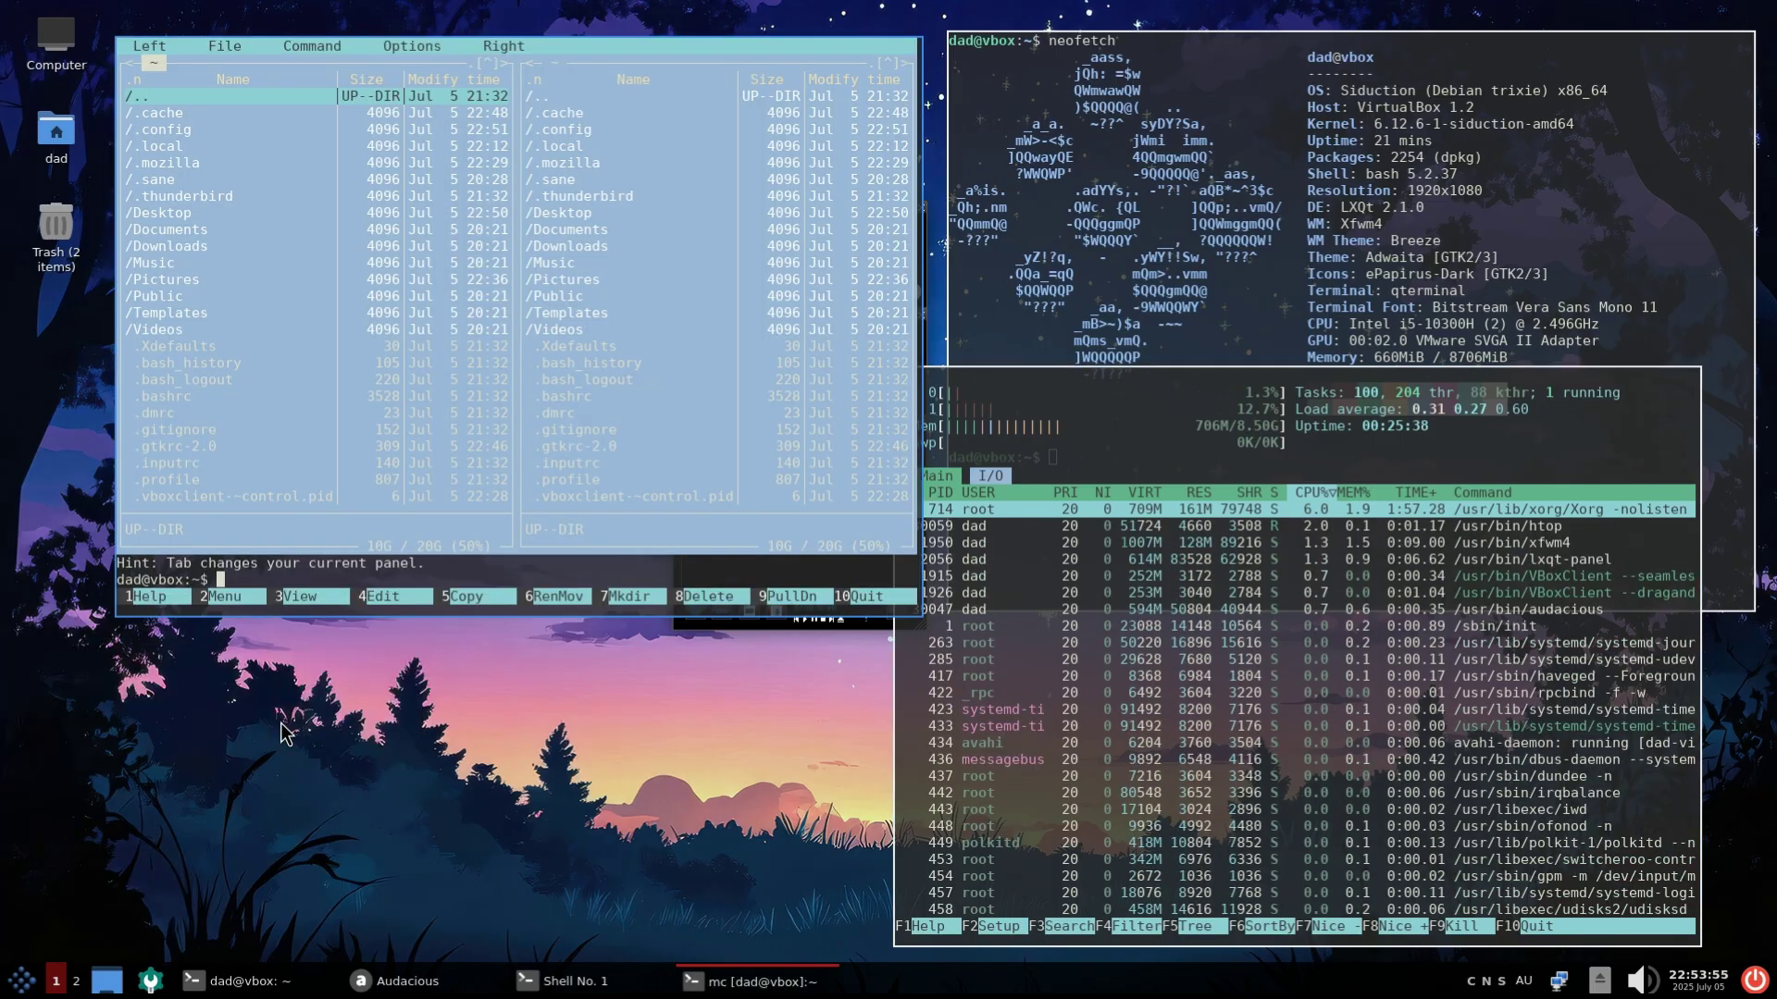
# Open Pictures in the left panel and Desktop in the right panel, then quit Midnight Commander
pyautogui.press('Down')
pyautogui.press('Down')
pyautogui.press('Down')
pyautogui.press('Down')
pyautogui.press('Down')
pyautogui.press('Down')
pyautogui.press('Down')
pyautogui.press('Down')
pyautogui.press('Down')
pyautogui.press('Down')
pyautogui.press('Down')
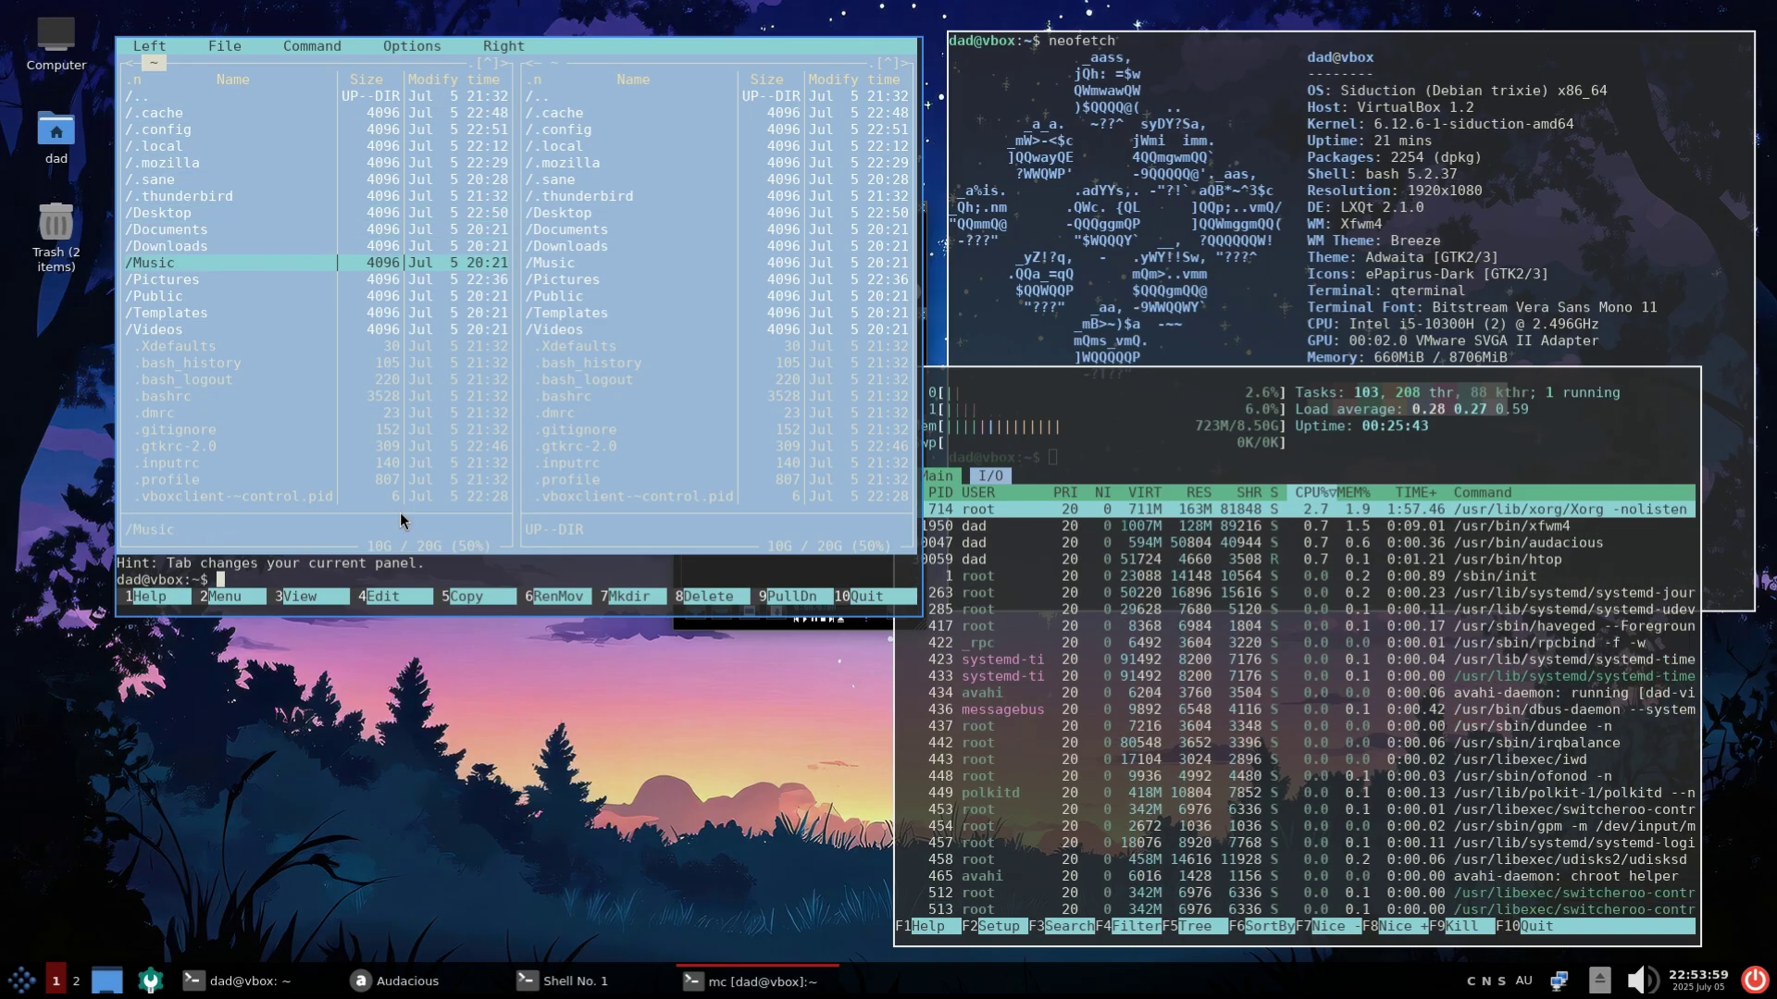
pyautogui.press('Return')
pyautogui.press('Tab')
pyautogui.press('Down')
pyautogui.press('Down')
pyautogui.press('Down')
pyautogui.press('Down')
pyautogui.press('Down')
pyautogui.press('Down')
pyautogui.press('Down')
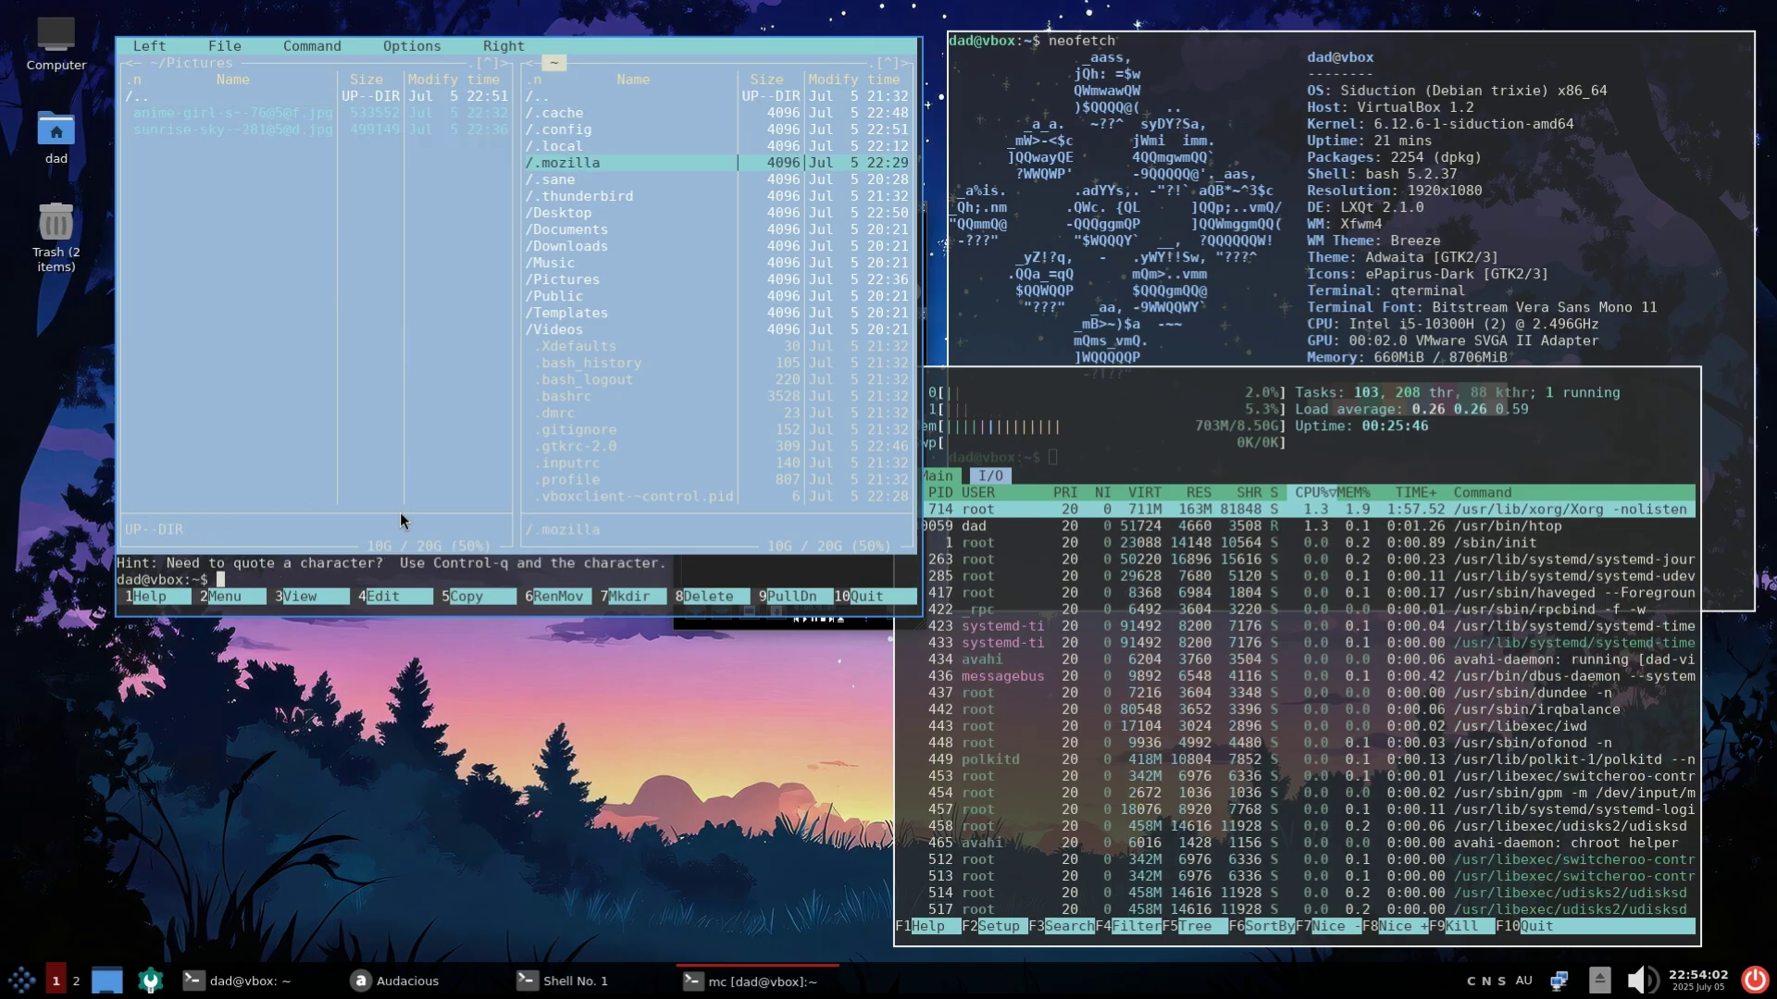
pyautogui.press('Return')
pyautogui.press('Down')
pyautogui.press('Down')
pyautogui.press('Down')
pyautogui.press('Up')
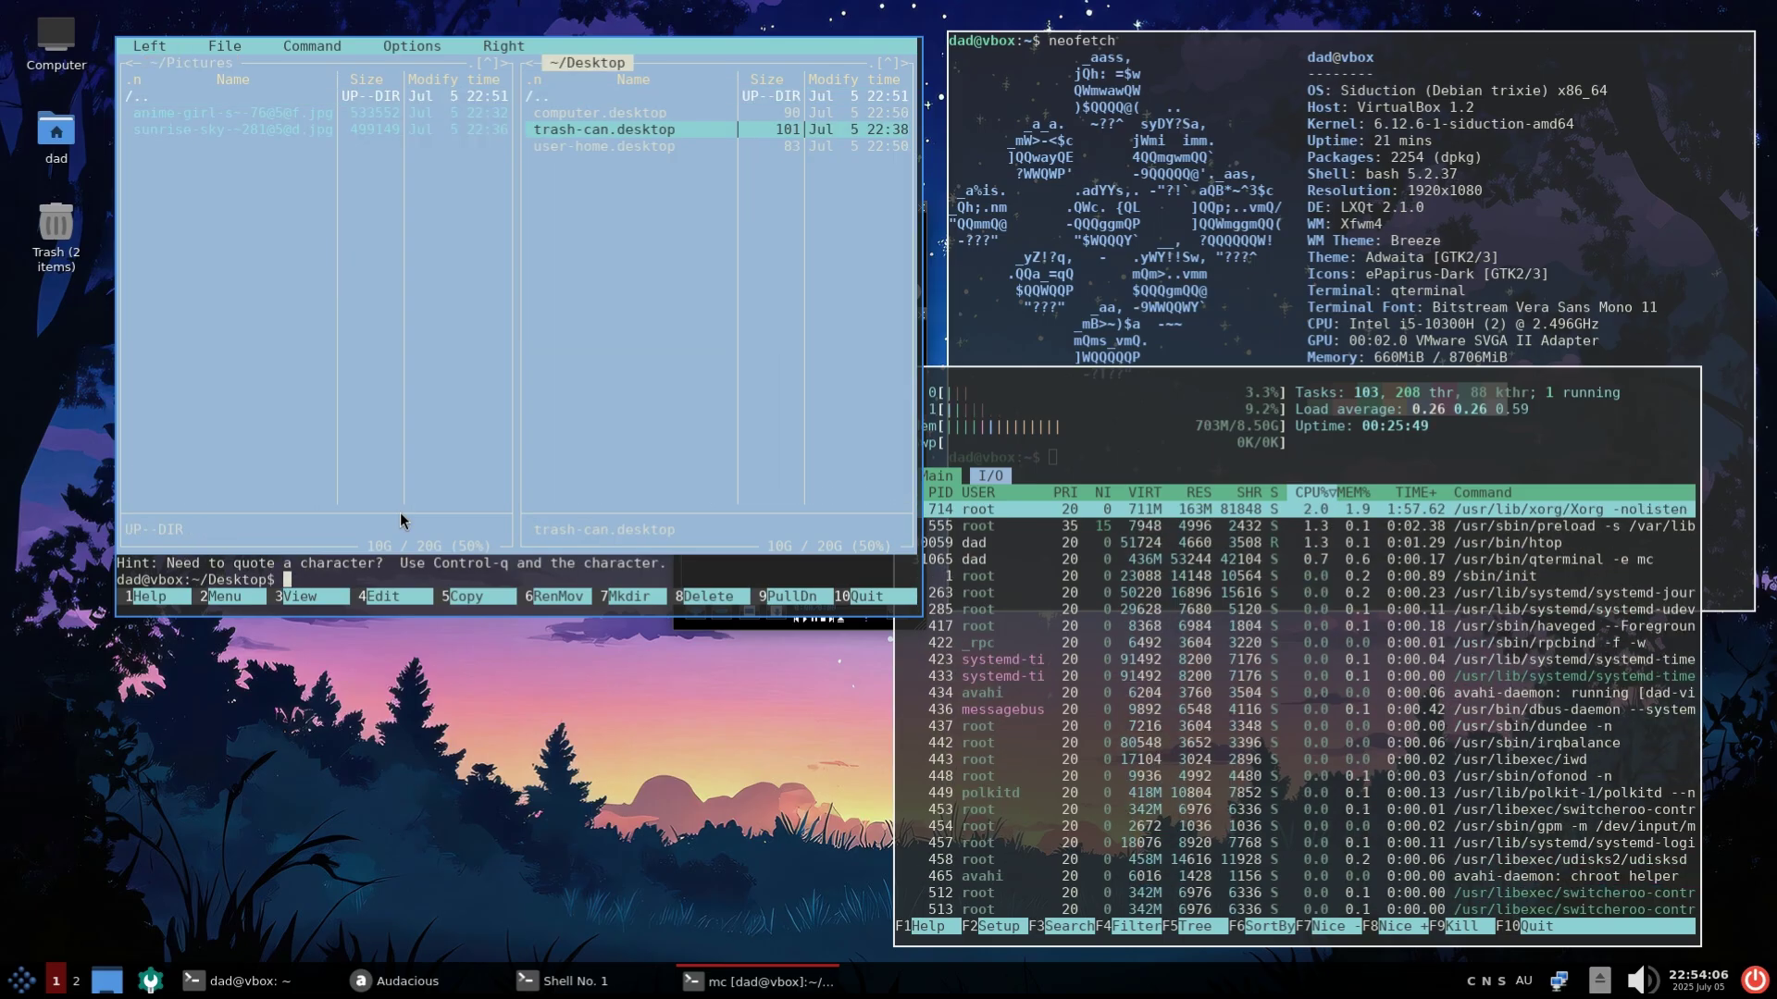
pyautogui.press('Up')
pyautogui.press('Up')
pyautogui.press('Tab')
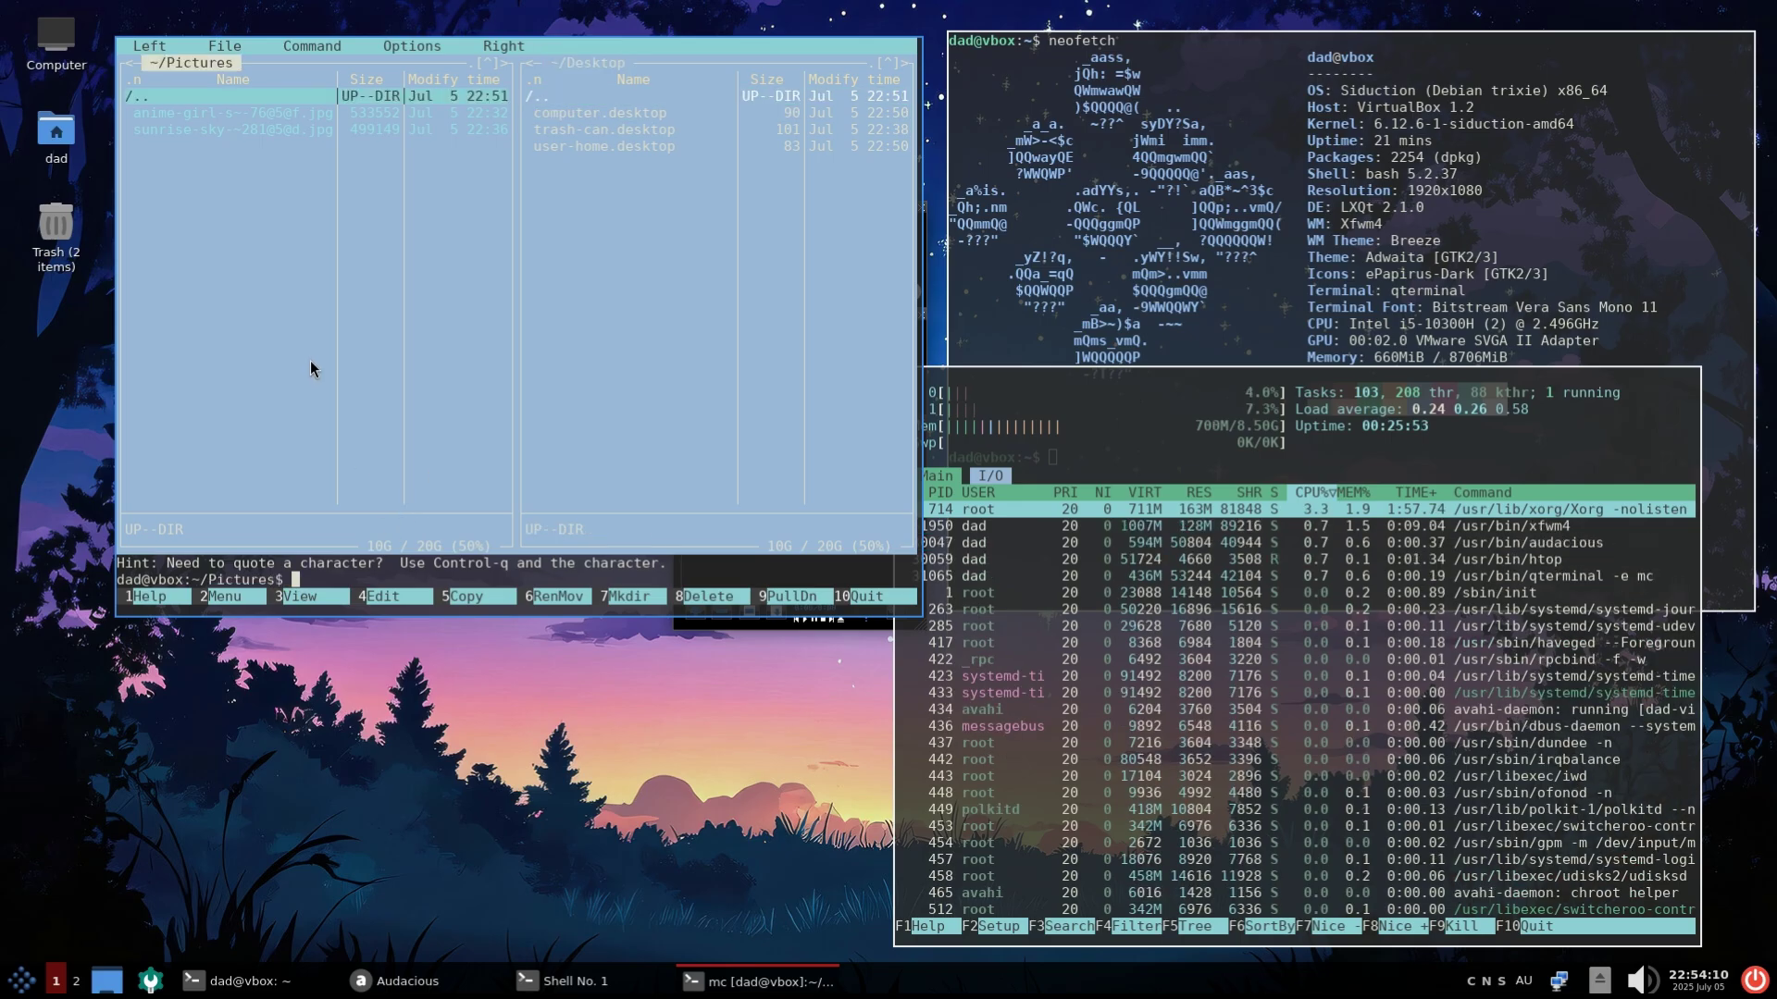
pyautogui.hotkey('ctrl', 'shift', 'q')
# Confirm closing the terminal, then browse the application menu and dismiss it without launching anything
pyautogui.click(484, 312)
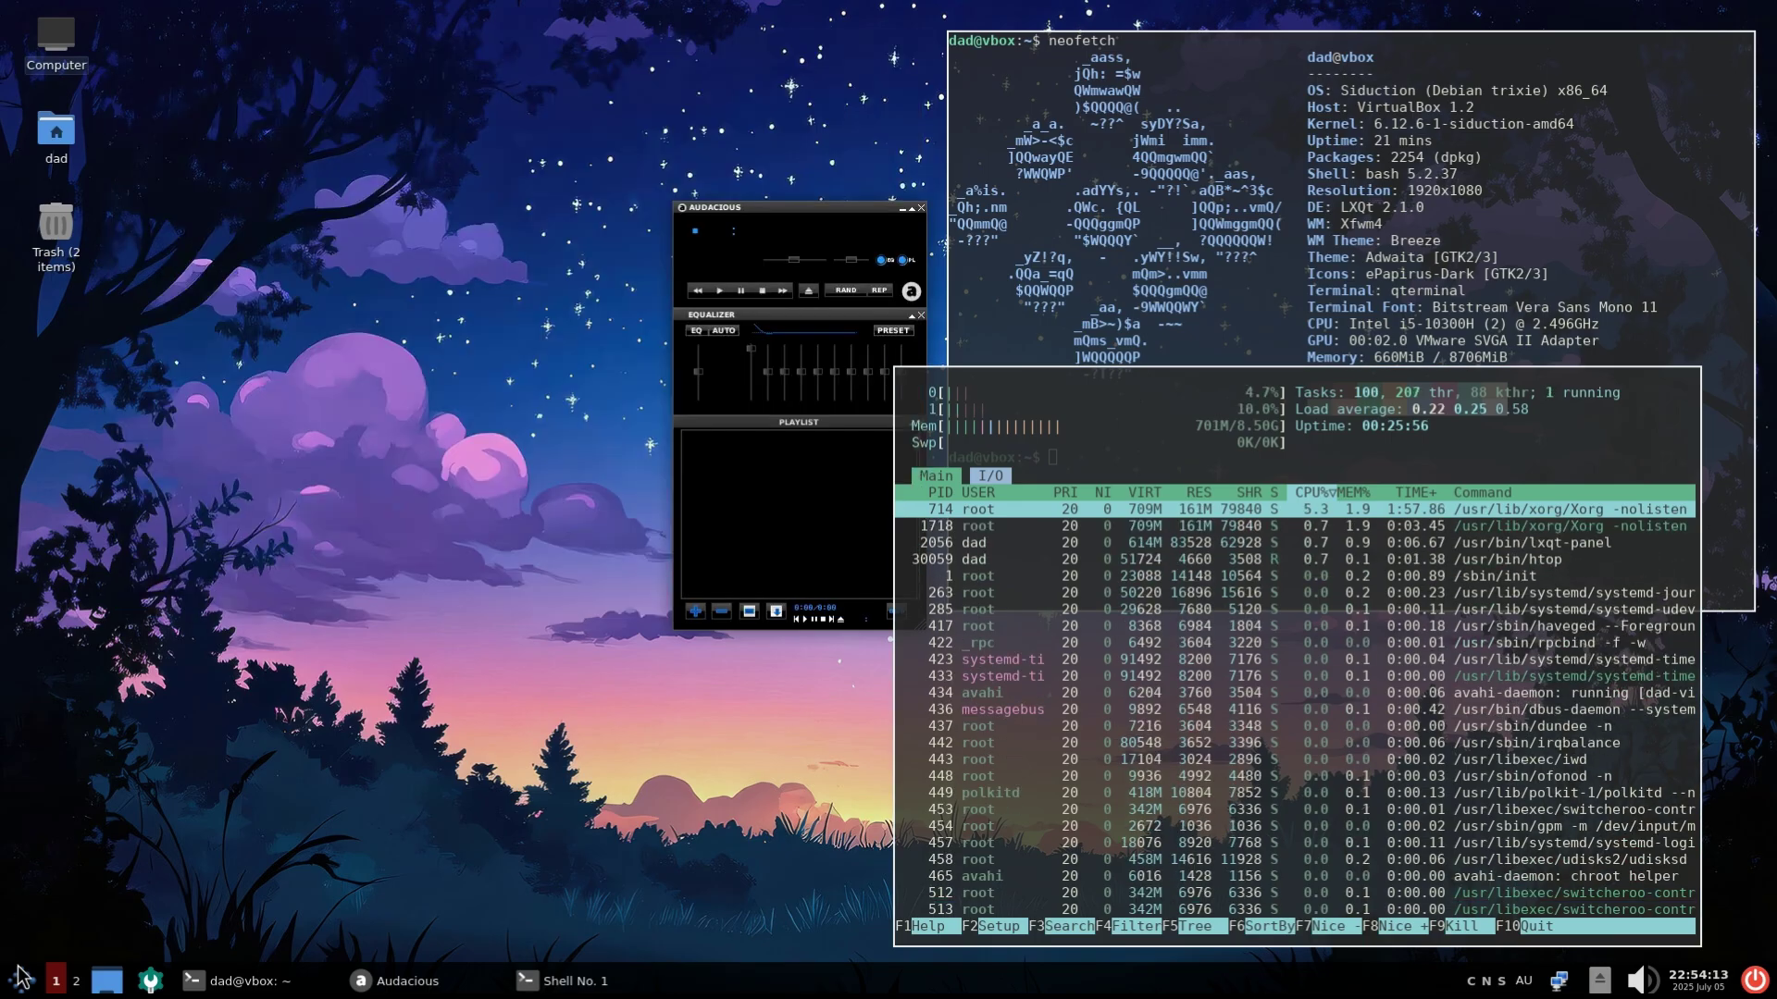
pyautogui.click(21, 980)
pyautogui.moveTo(116, 730)
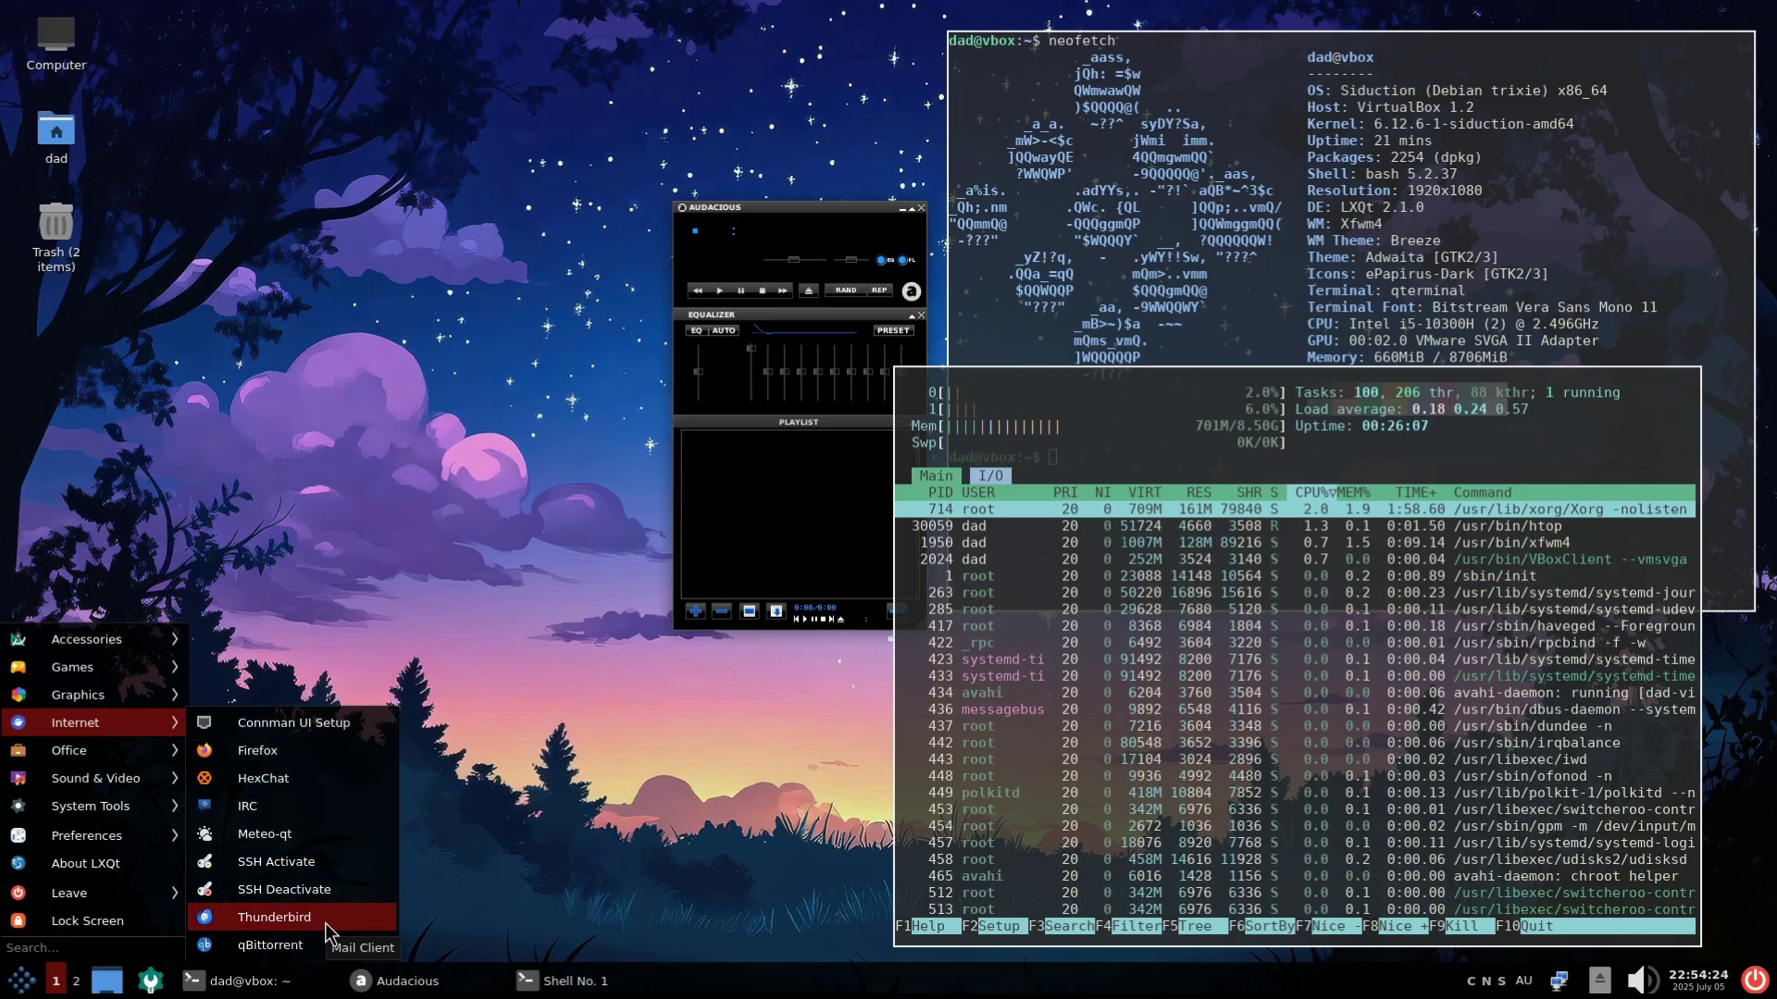
pyautogui.moveTo(161, 902)
pyautogui.click(701, 822)
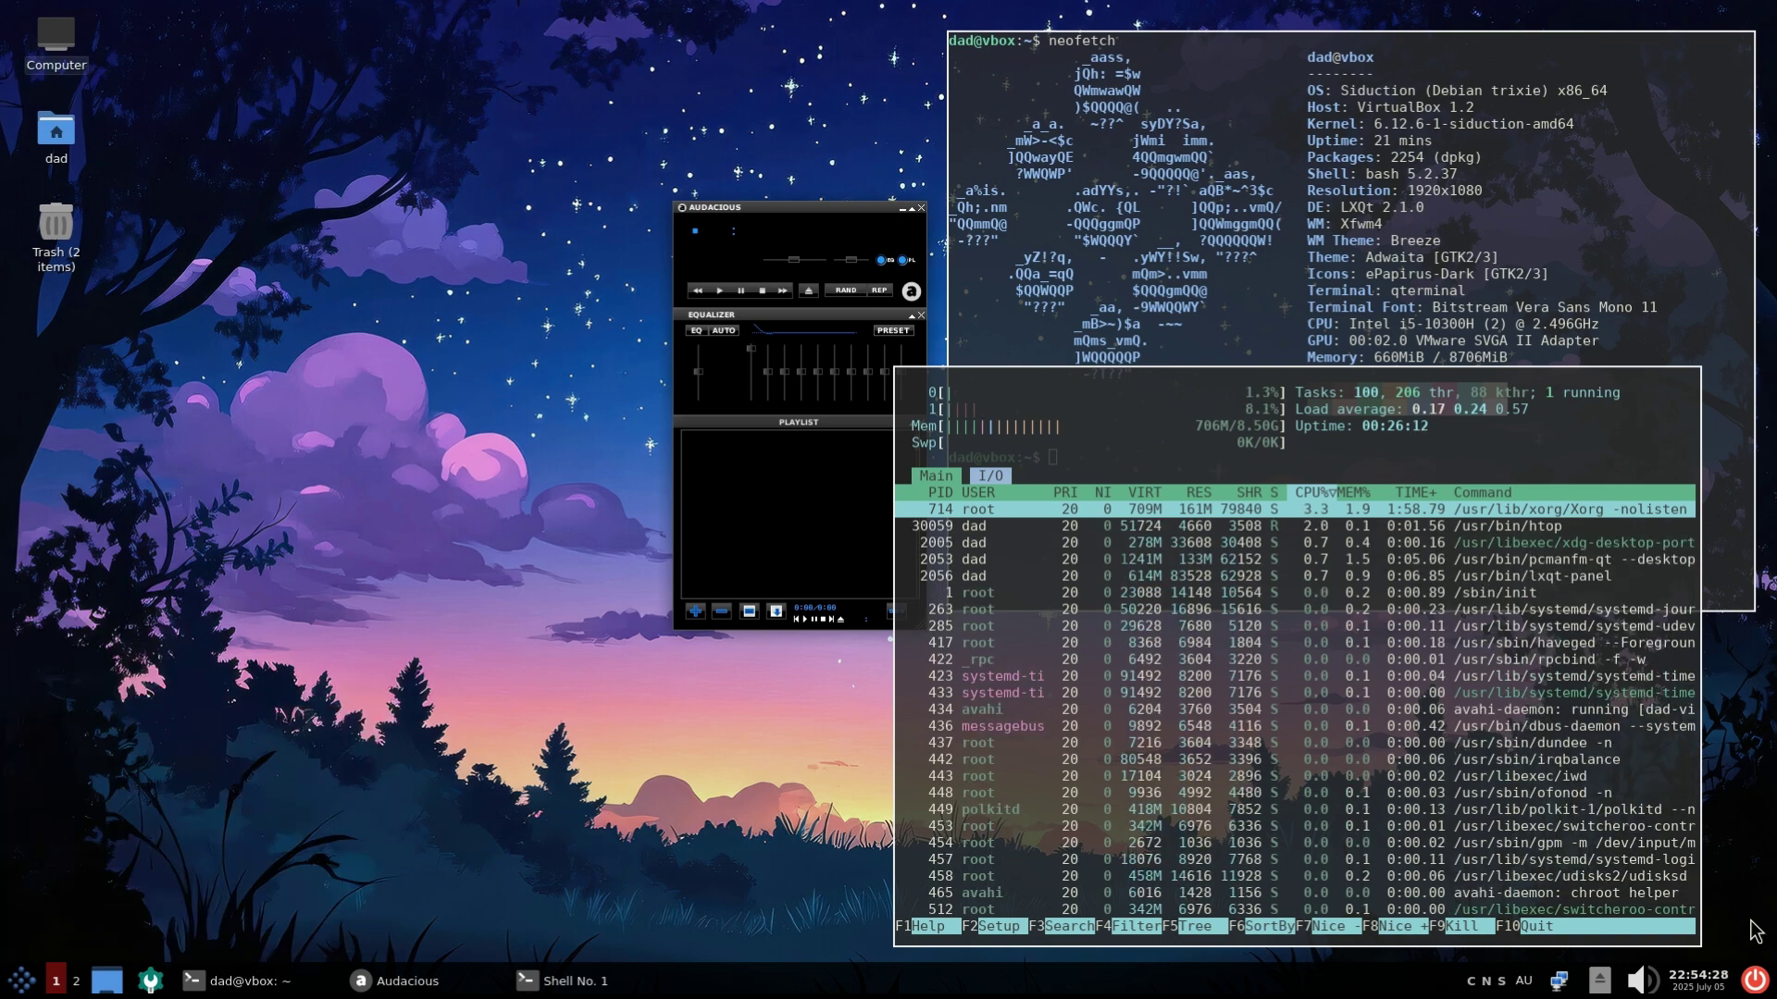
# Cancel the shutdown from the power button's leave dialog, then open the Home folder desktop icon
pyautogui.click(1754, 980)
pyautogui.click(1005, 571)
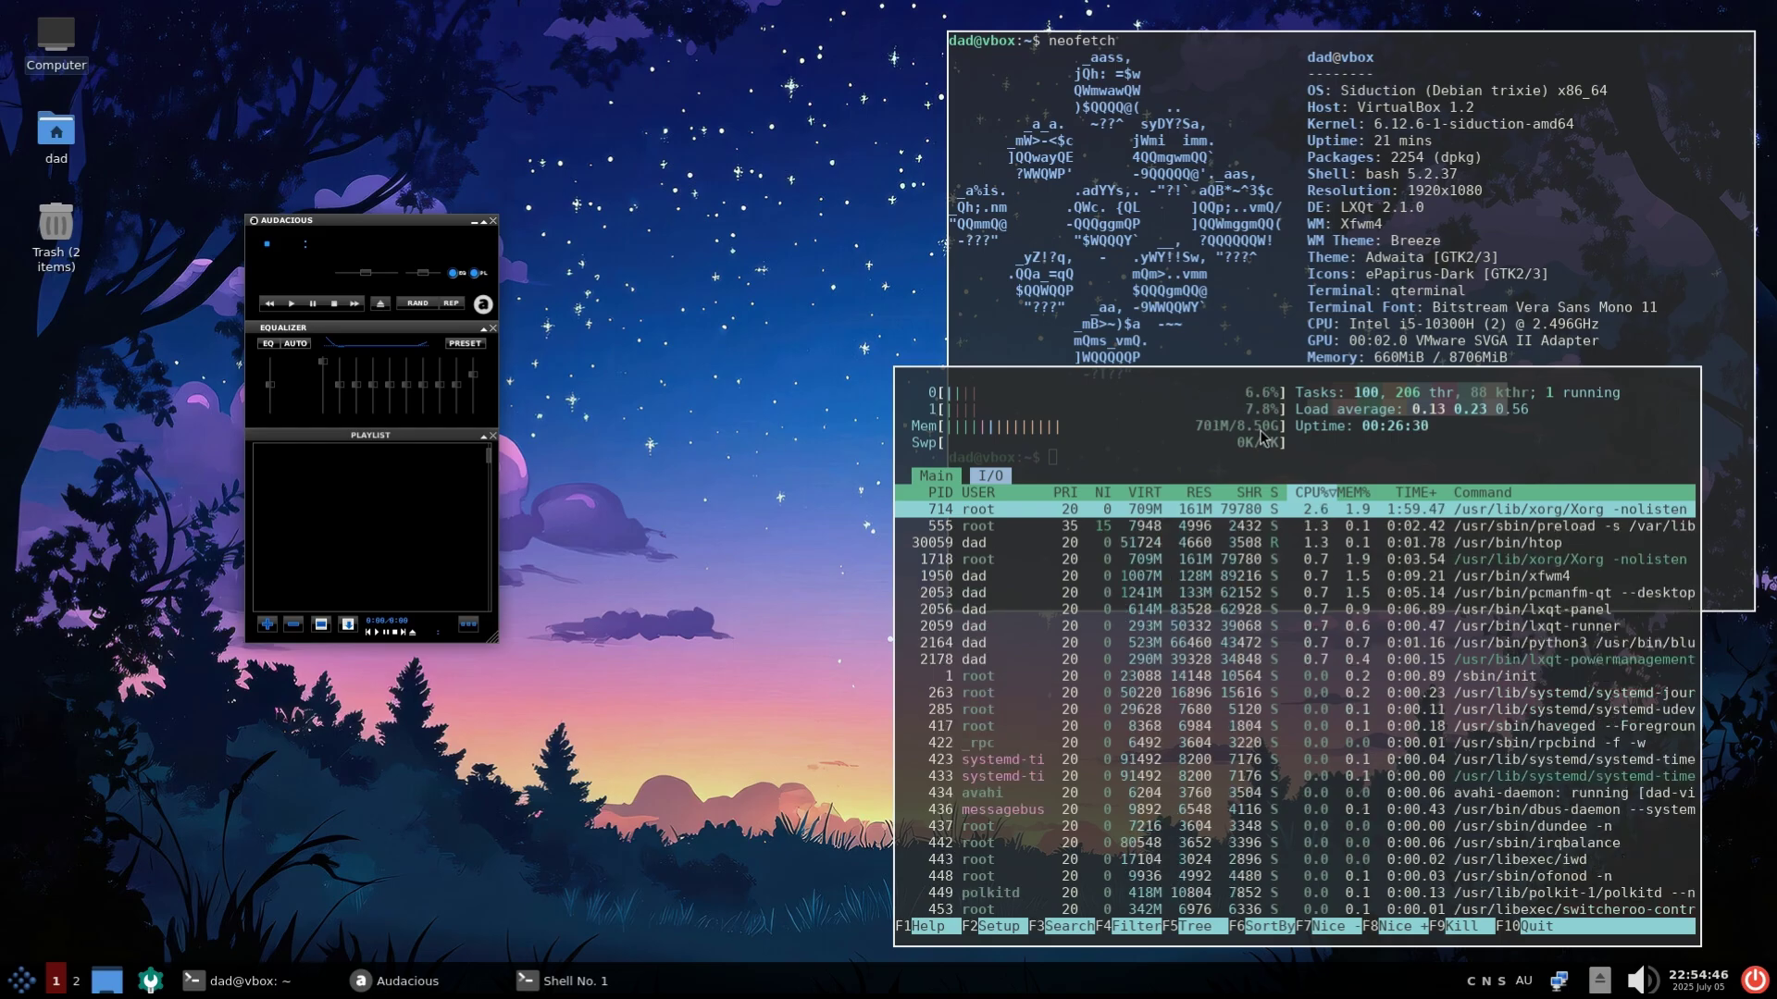
pyautogui.doubleClick(56, 134)
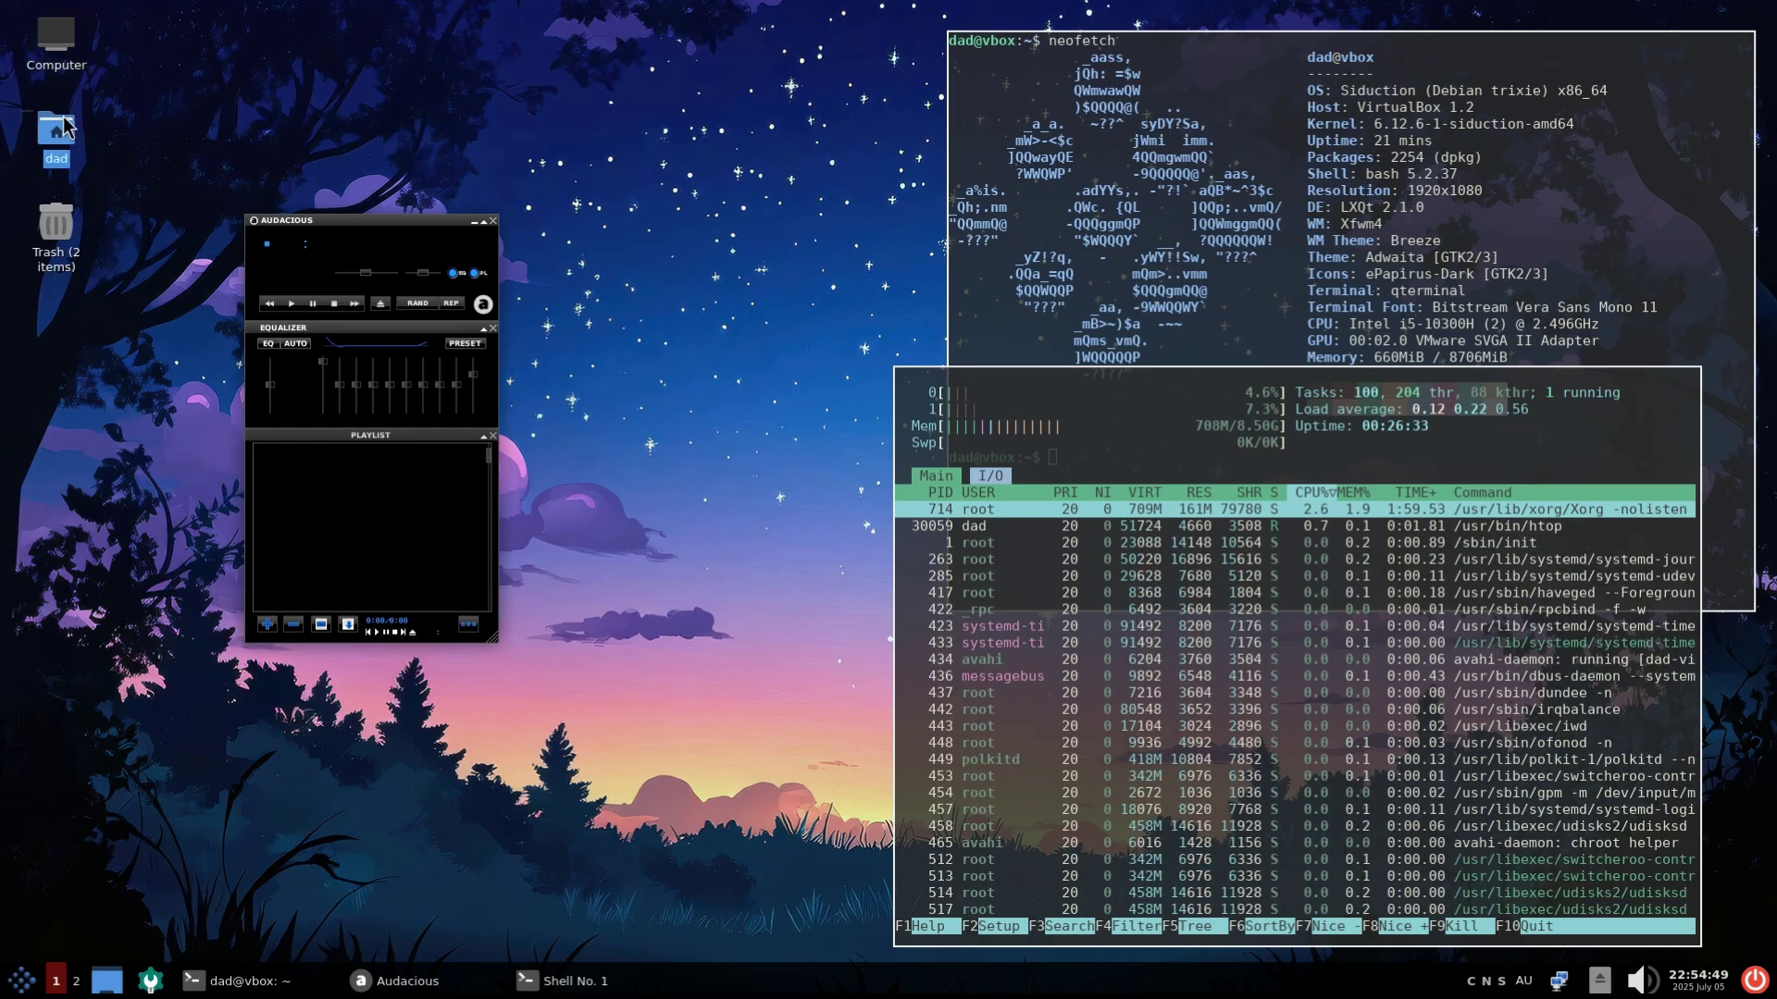